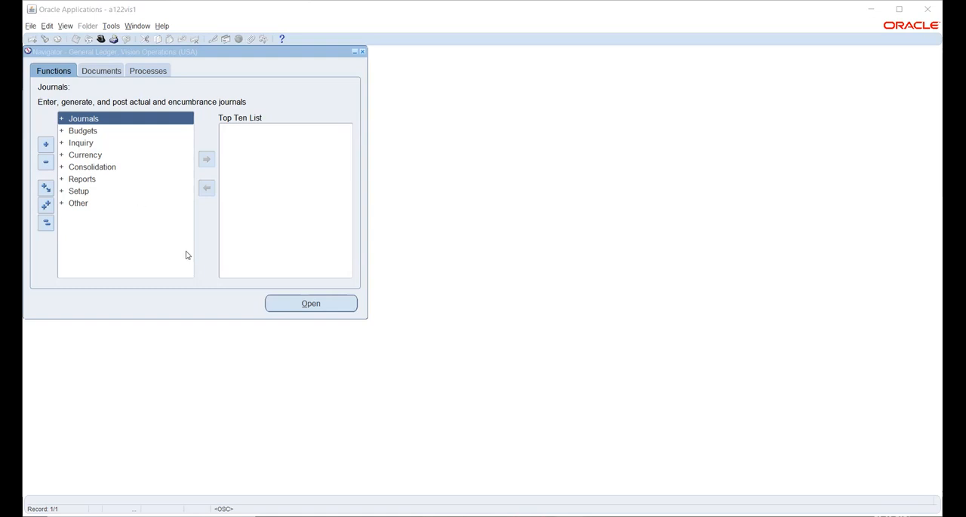
- Open Accounting Setups under Setup, Financials, Accounting Setup Manager
double_click(76, 193)
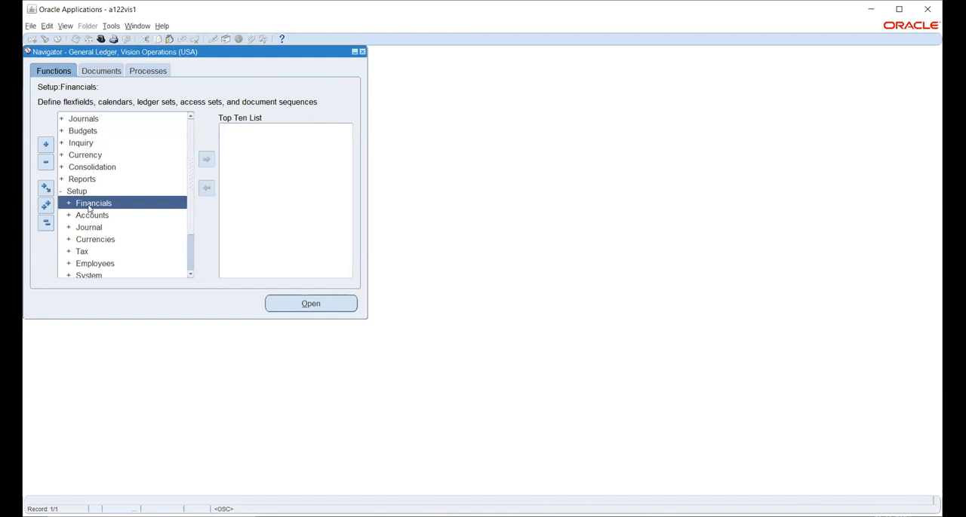
double_click(86, 202)
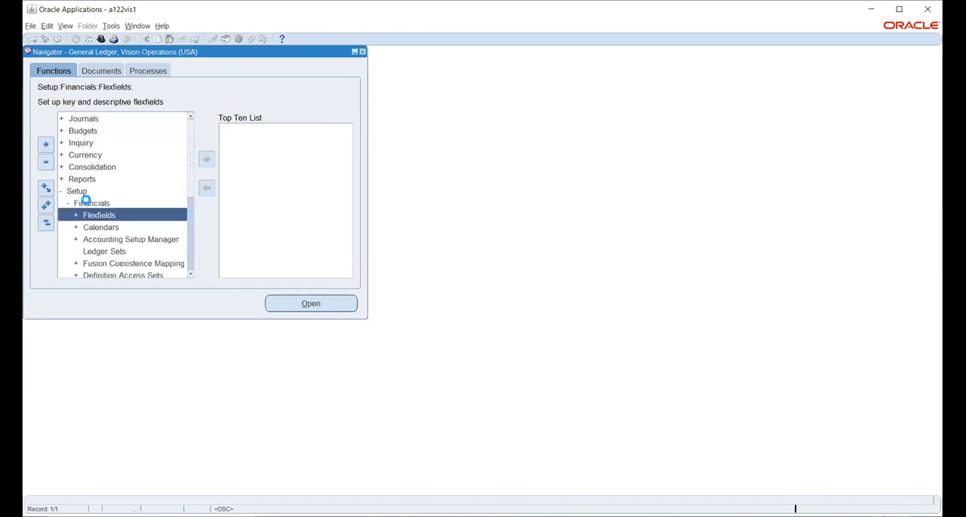
double_click(99, 241)
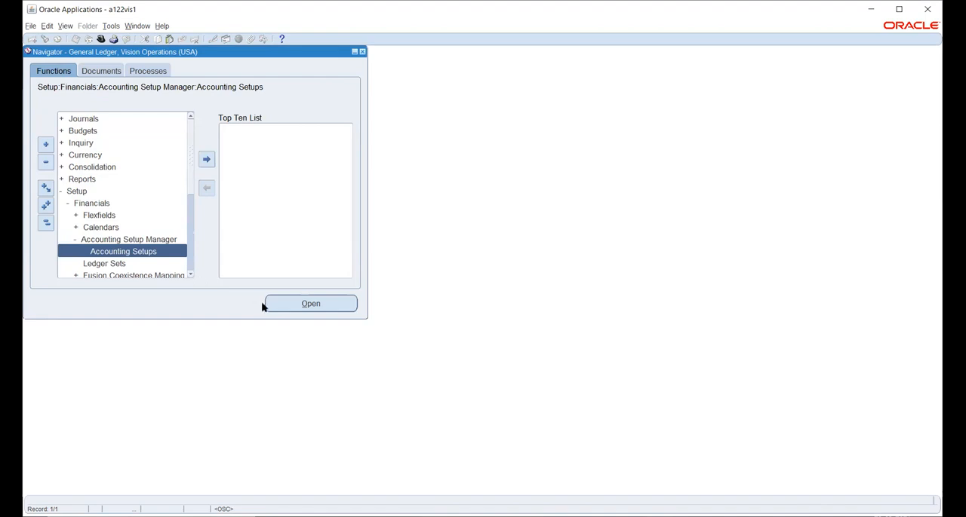
click(291, 305)
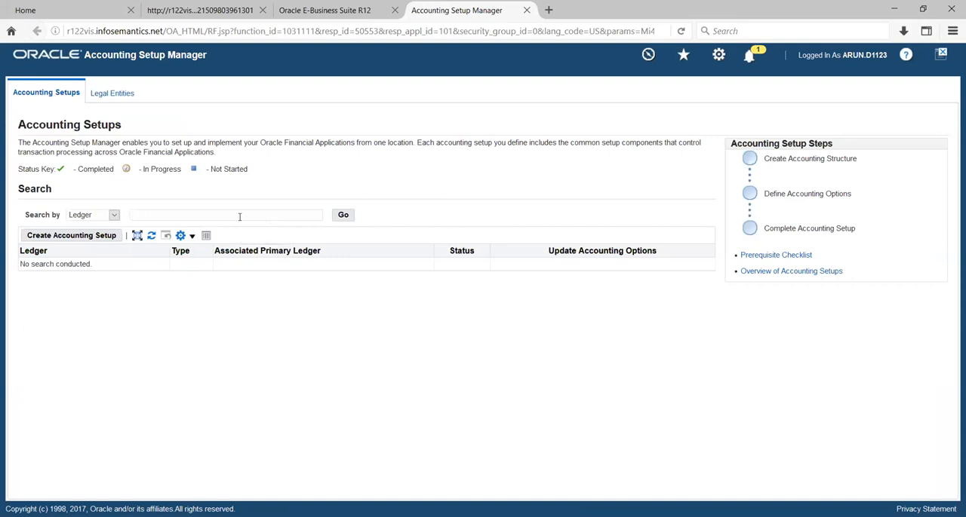
- Search the accounting setups for ledgers matching %visi%op%
text(%)
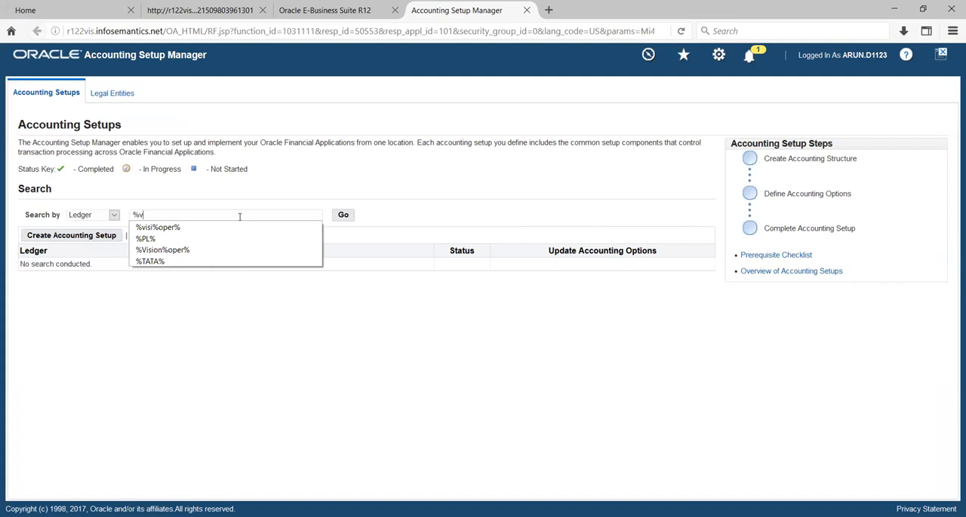
text(visi)
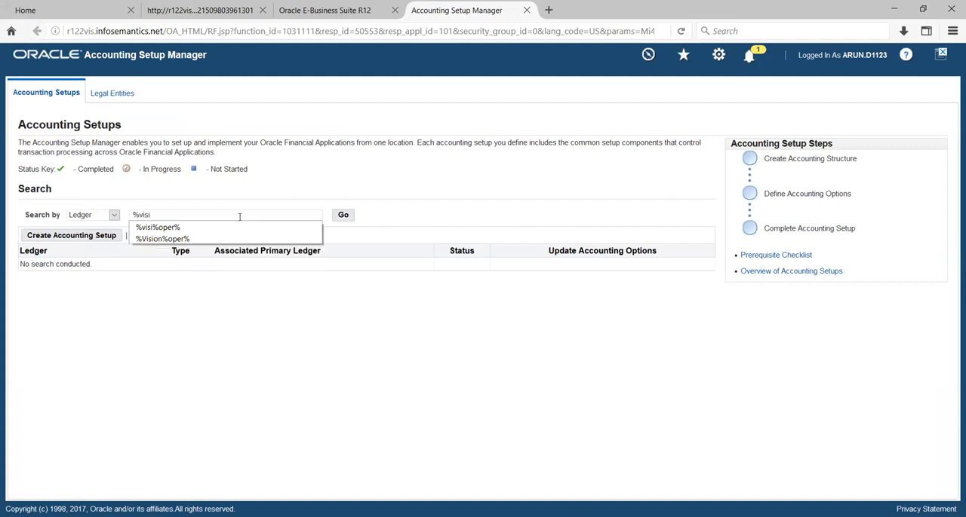
text(%op%)
key(Return)
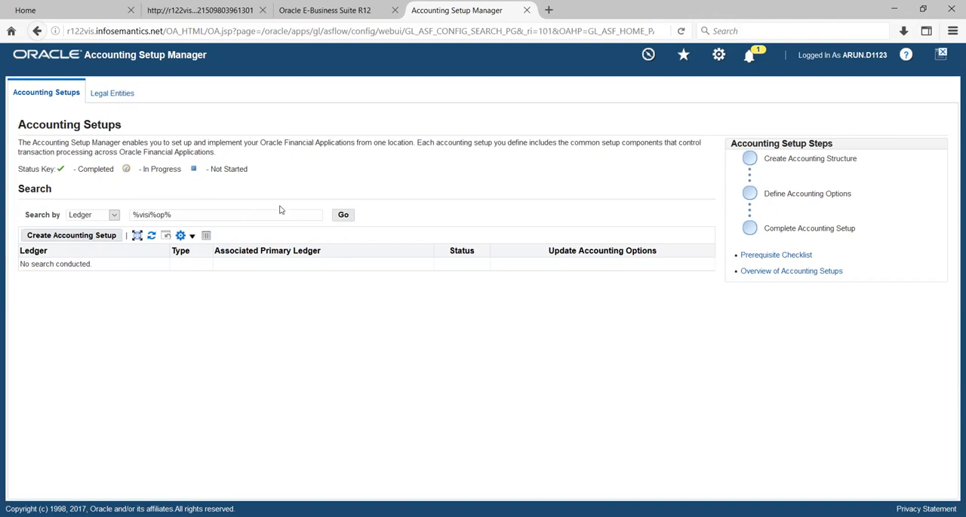
click(344, 217)
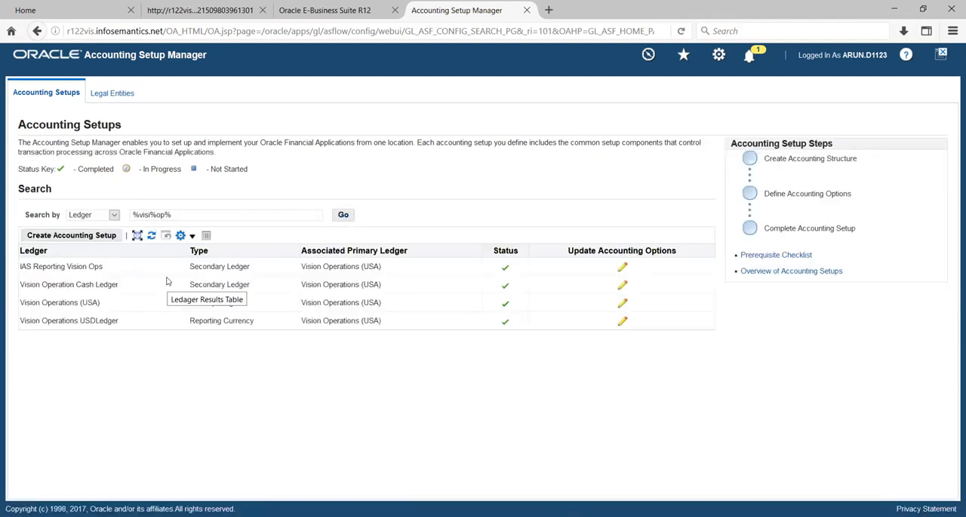
- Open the Vision Operations (USA) primary ledger for update and advance to its Advanced Options
click(622, 303)
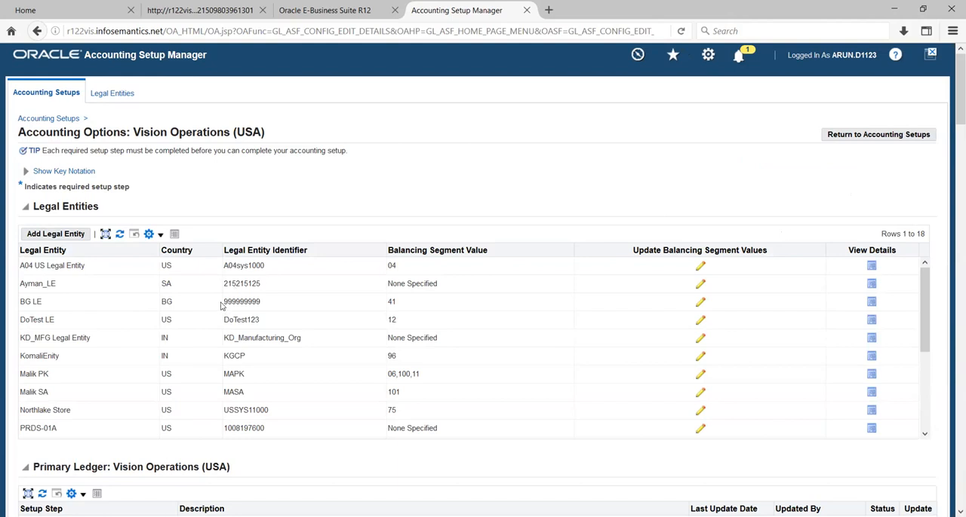
scroll(742, 209, down, 3)
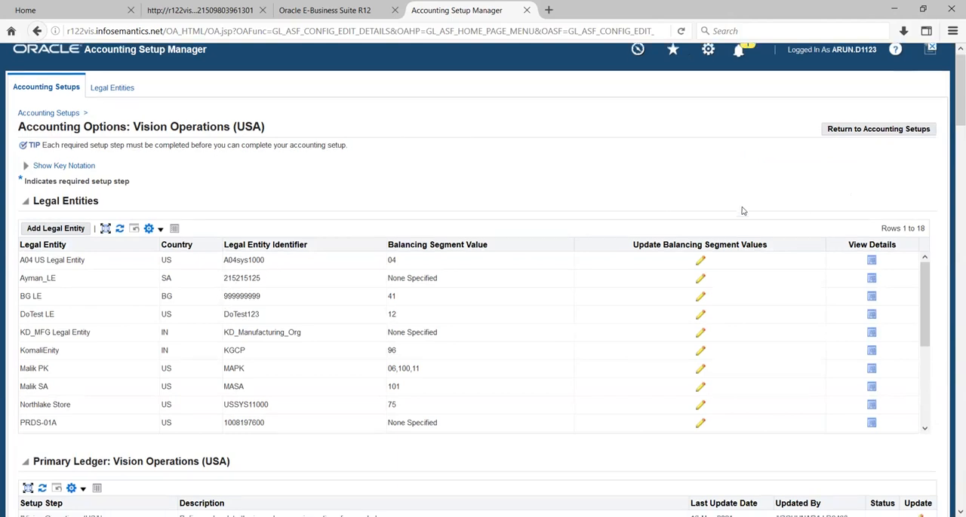
click(918, 246)
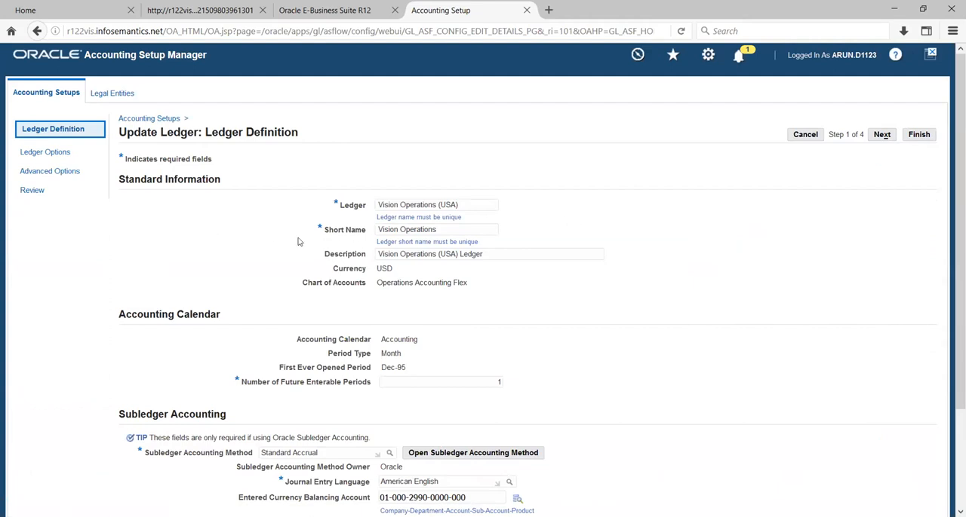
click(881, 134)
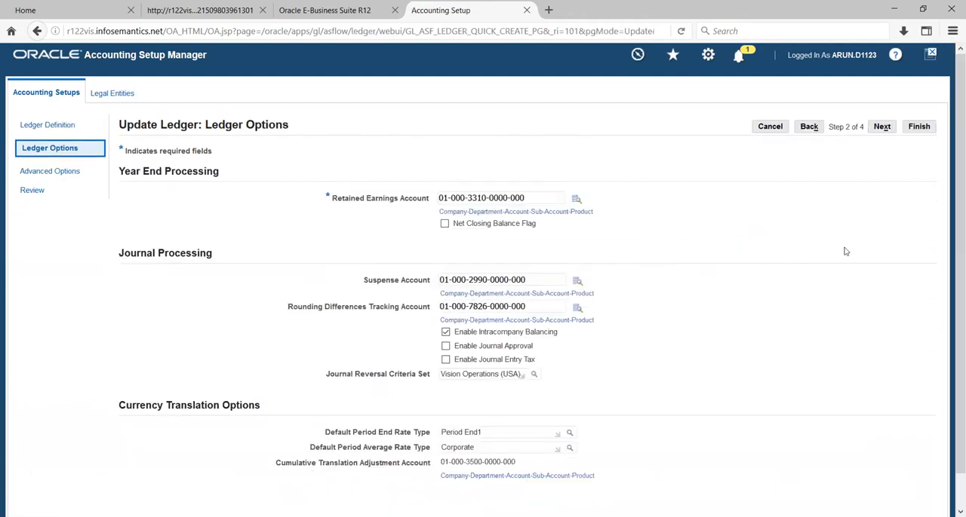
scroll(845, 237, down, 1)
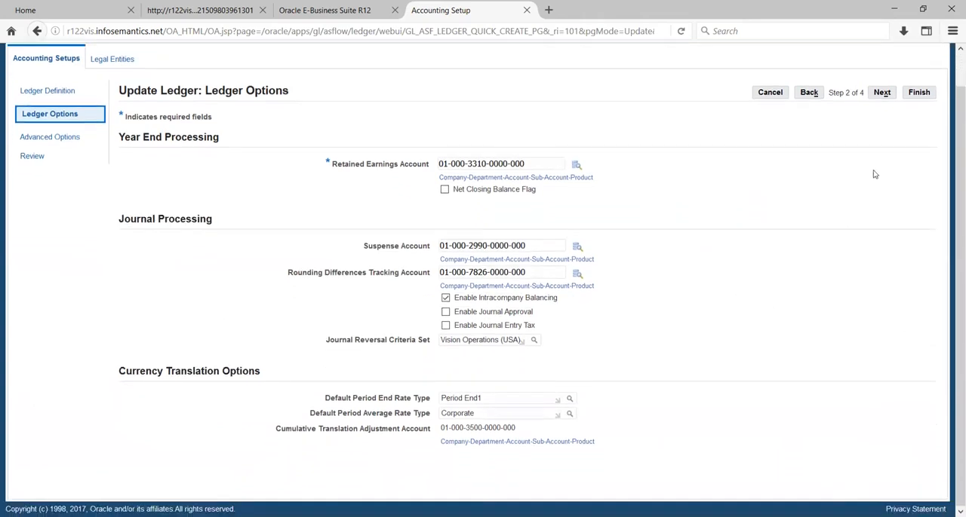
click(882, 92)
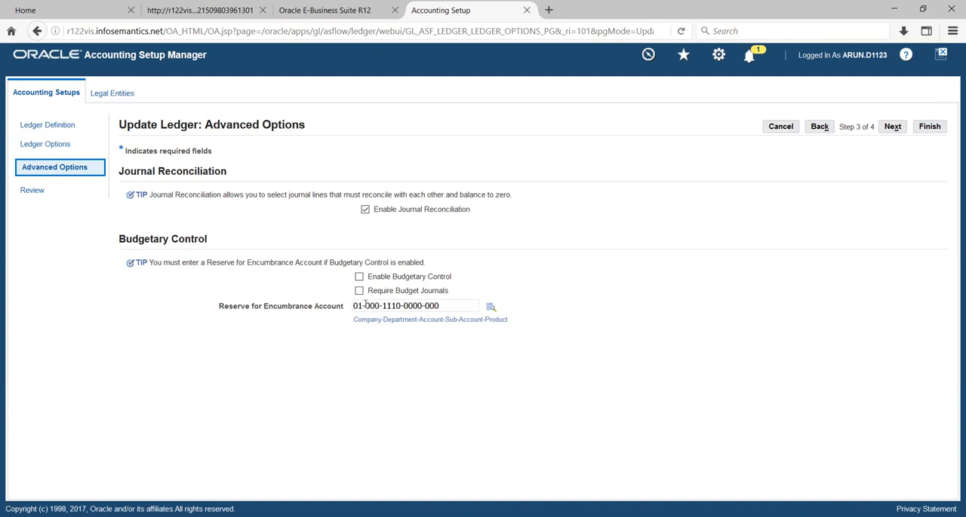
- Try to enable Budgetary Control and Require Budget Journals for the Vision Operations (USA) ledger and continue to the review
click(359, 276)
click(359, 292)
drag(221, 306, 247, 308)
click(305, 341)
click(892, 128)
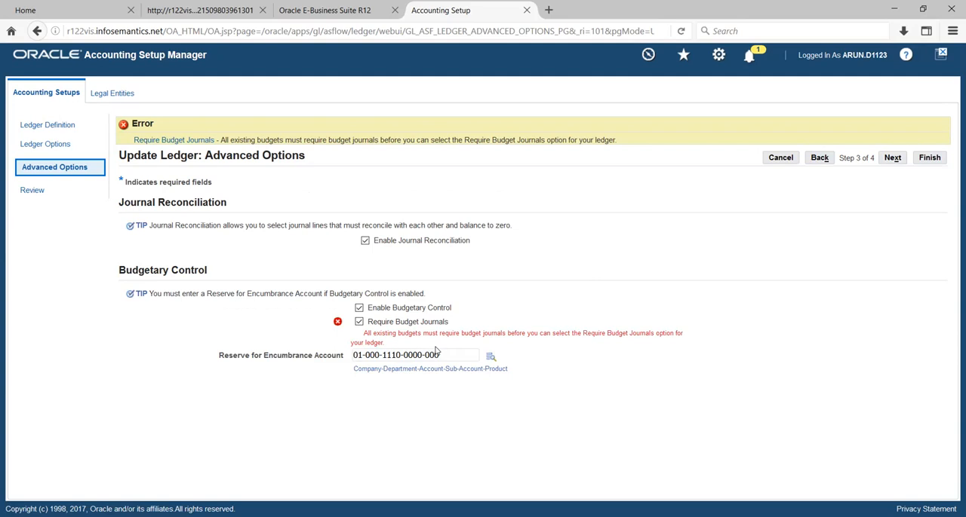
- Clear Require Budget Journals, try to finish the Vision Operations (USA) ledger update, and cancel it
click(359, 322)
click(894, 161)
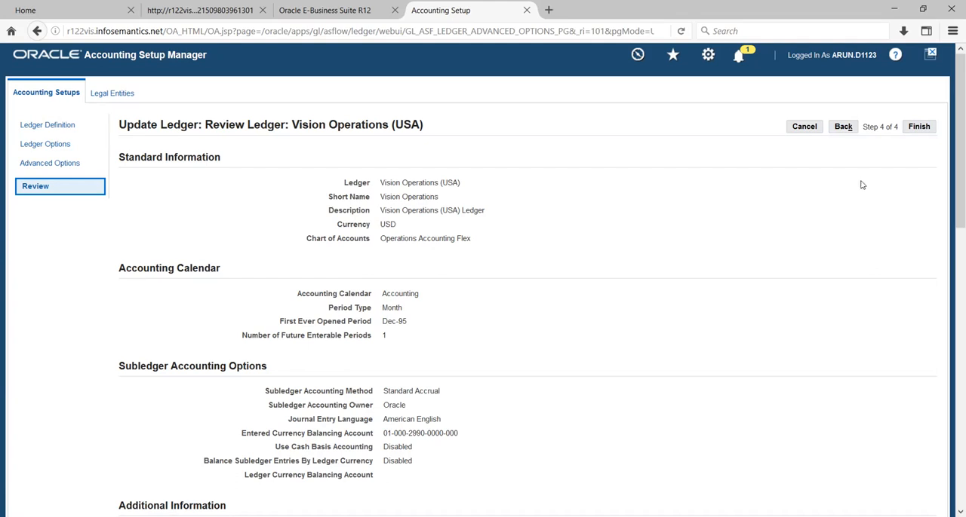
click(918, 127)
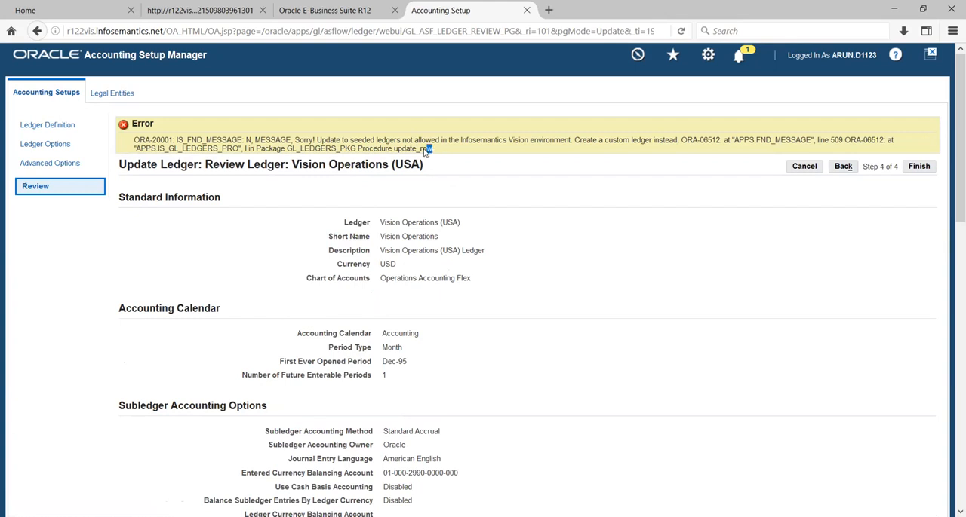
click(803, 166)
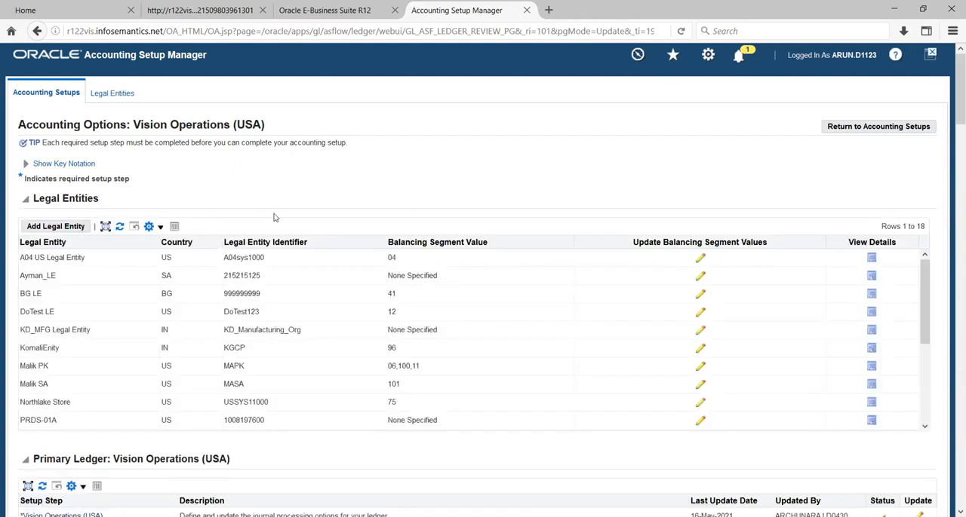
- Return to the Accounting Setups search page and search for ledgers matching %tata%
click(46, 95)
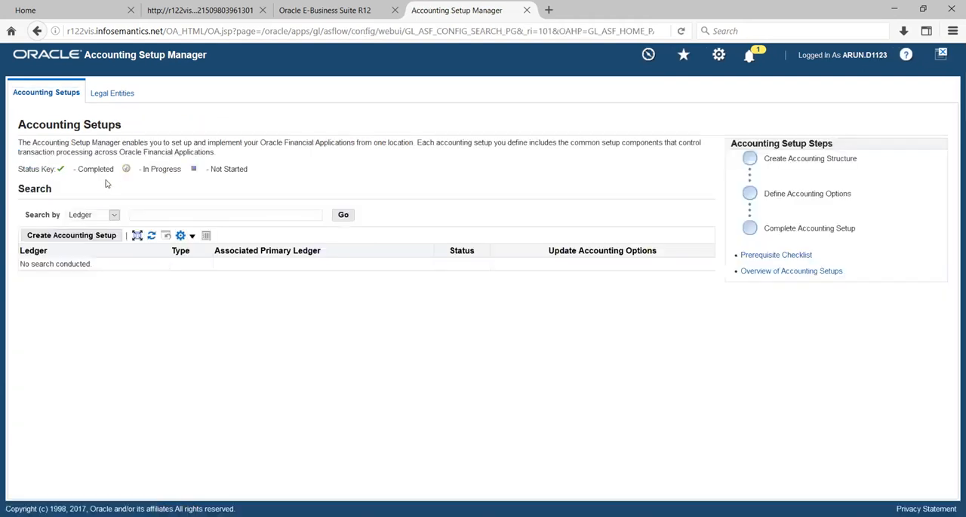
click(163, 215)
text(%t)
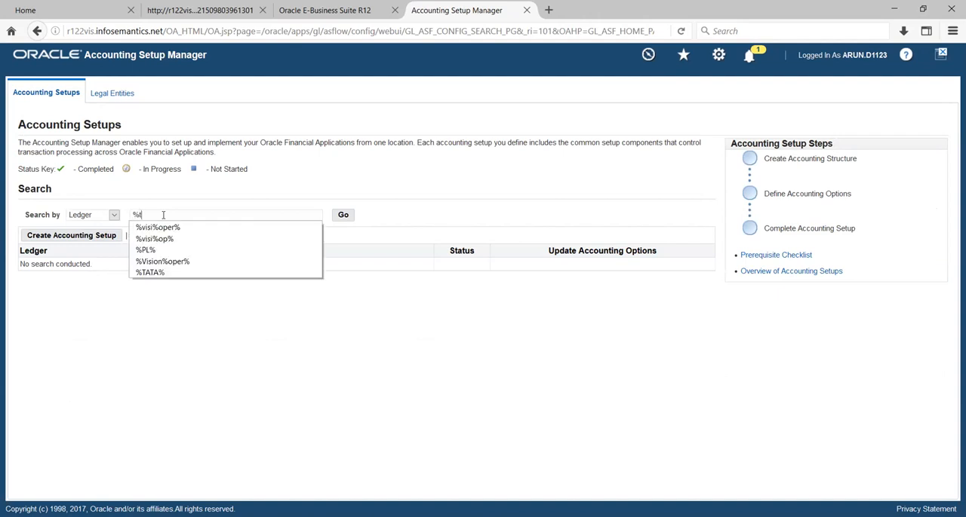
text(ata%)
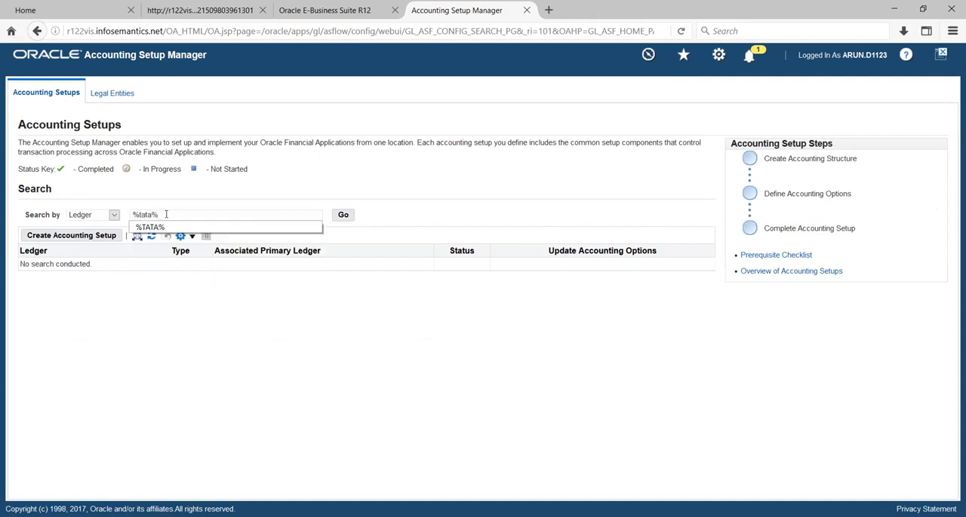
click(342, 216)
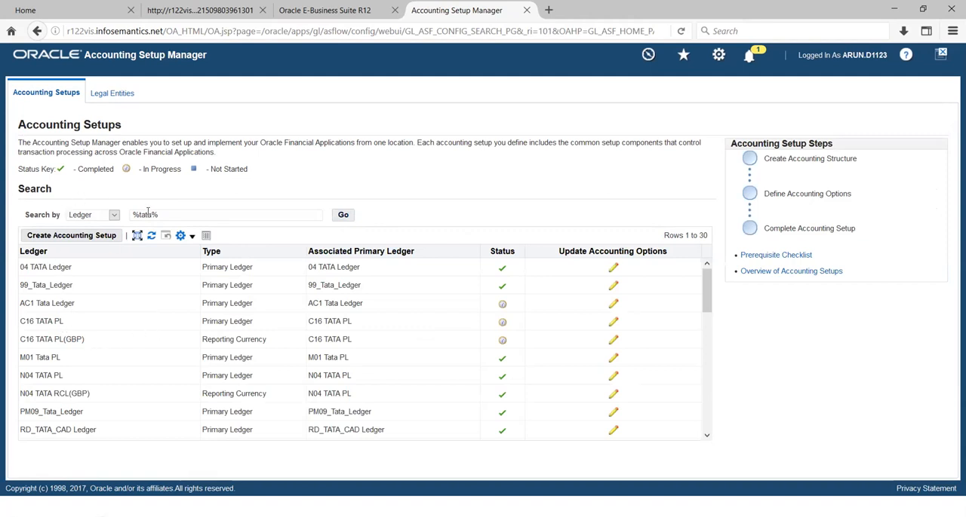
- Narrow the ledger search to names matching TATA%
drag(151, 215, 67, 226)
text(TATA%)
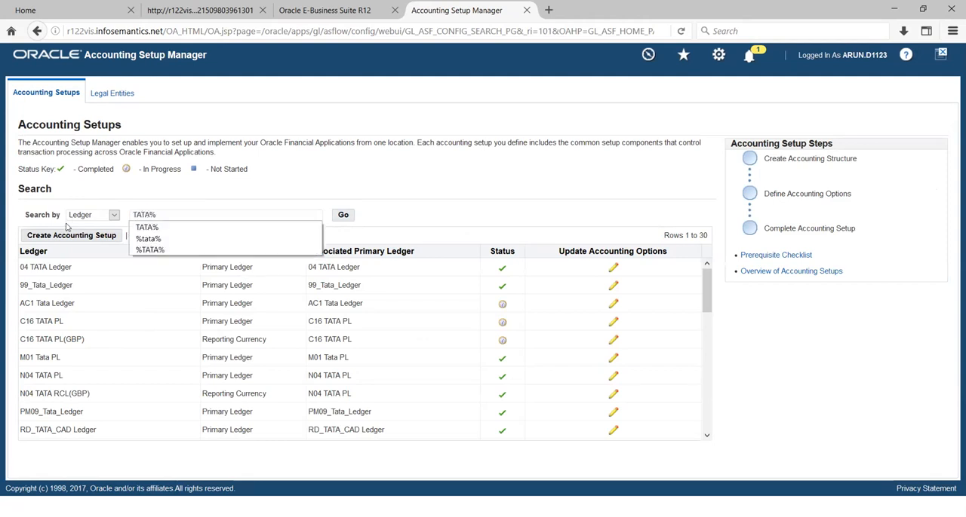
click(344, 216)
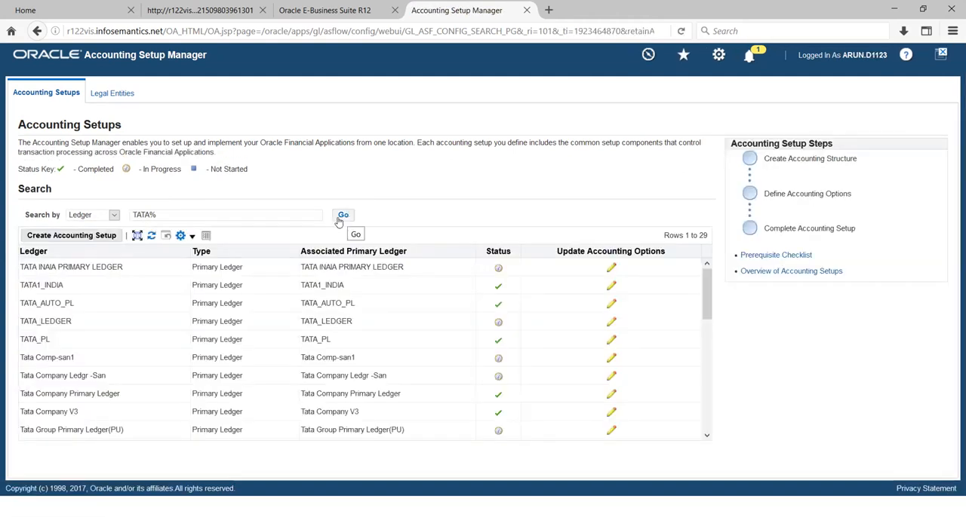
- Open the TATA_PL primary ledger for update and advance to its Advanced Options
click(610, 341)
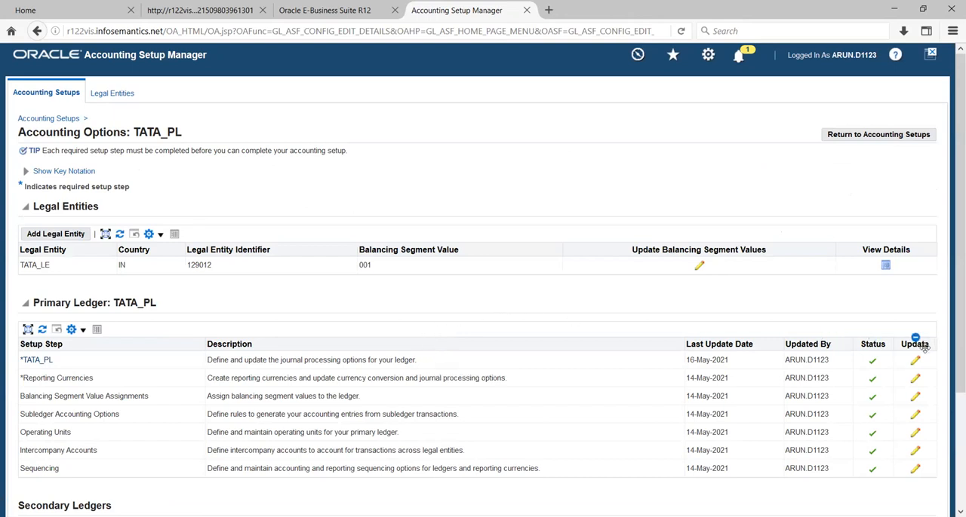
click(915, 360)
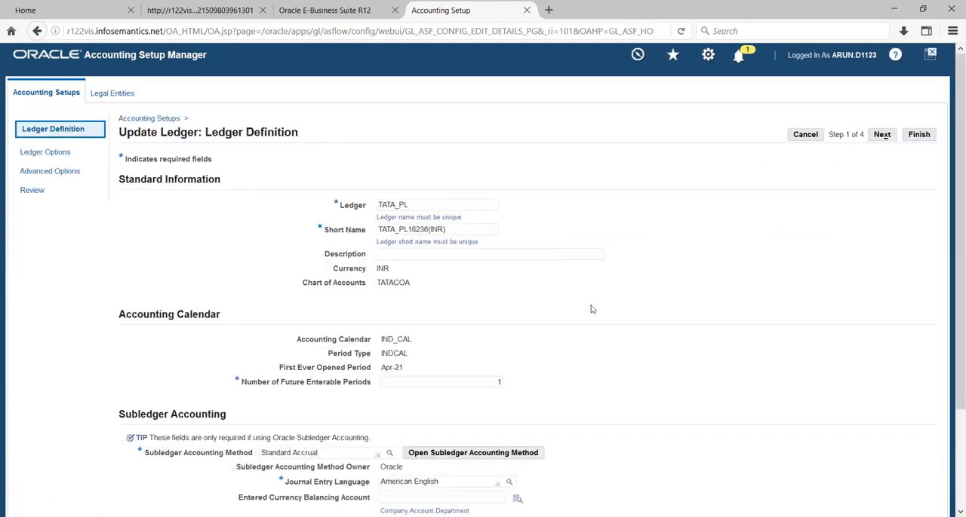
click(881, 135)
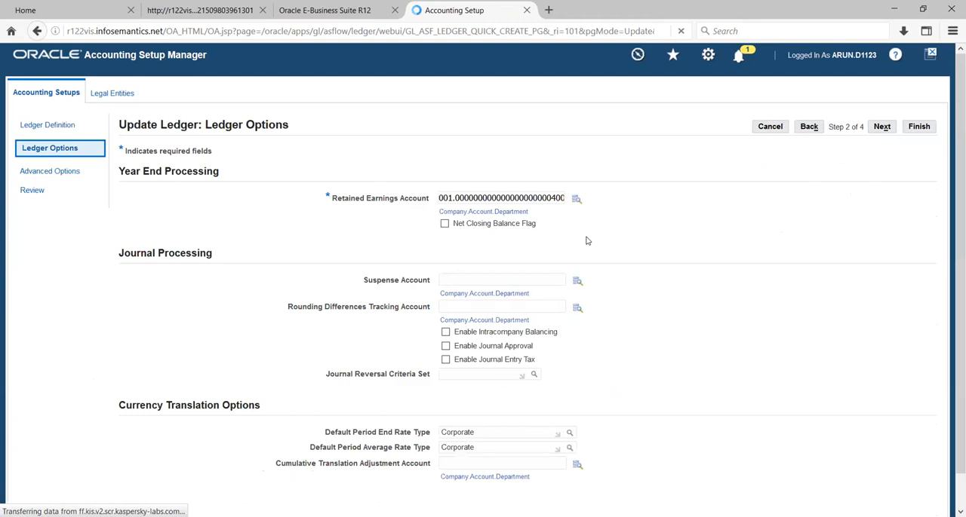
click(881, 127)
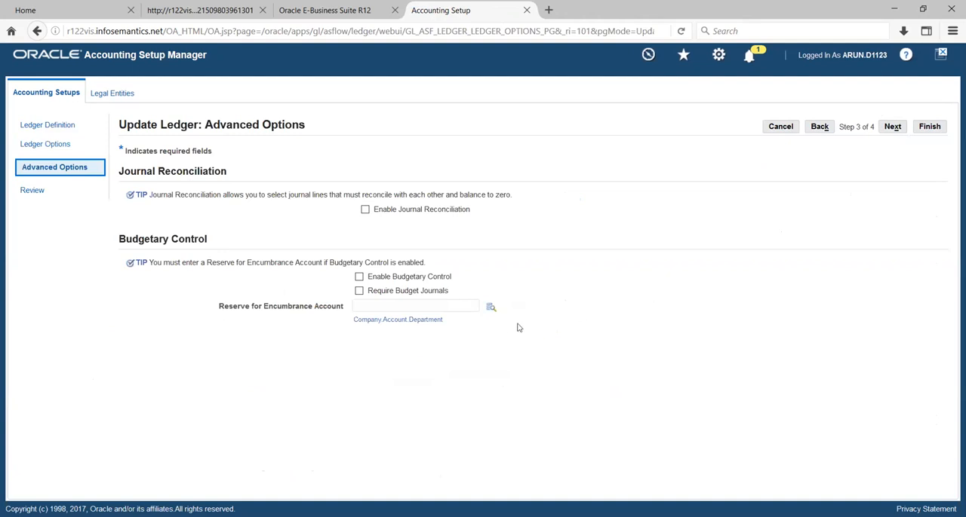
- Enable Budgetary Control and Require Budget Journals for TATA_PL, try to continue, and open the Reserve for Encumbrance Account lookup
click(358, 277)
click(359, 292)
click(892, 127)
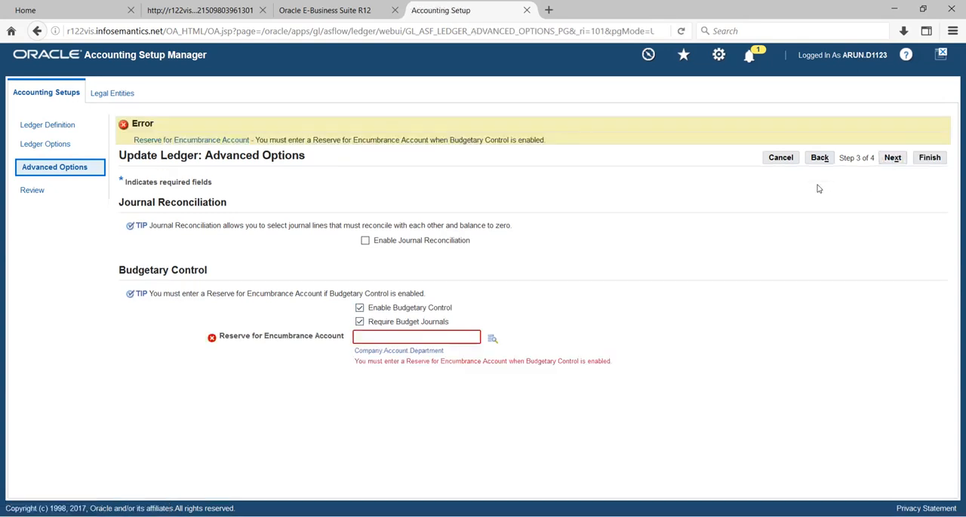
click(491, 340)
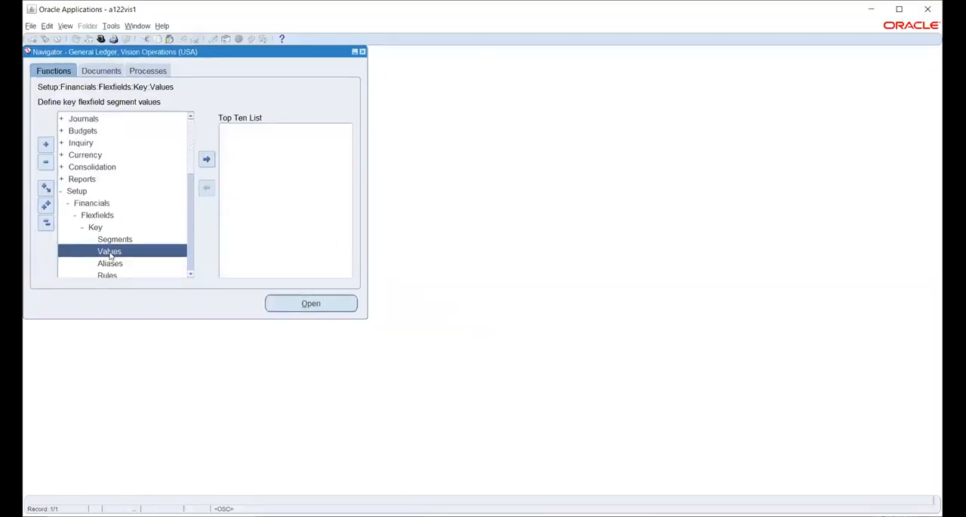
- In the Oracle Applications window, open the key flexfield segment search for Application General Ledger and Title Accounting Flexfield
double_click(107, 251)
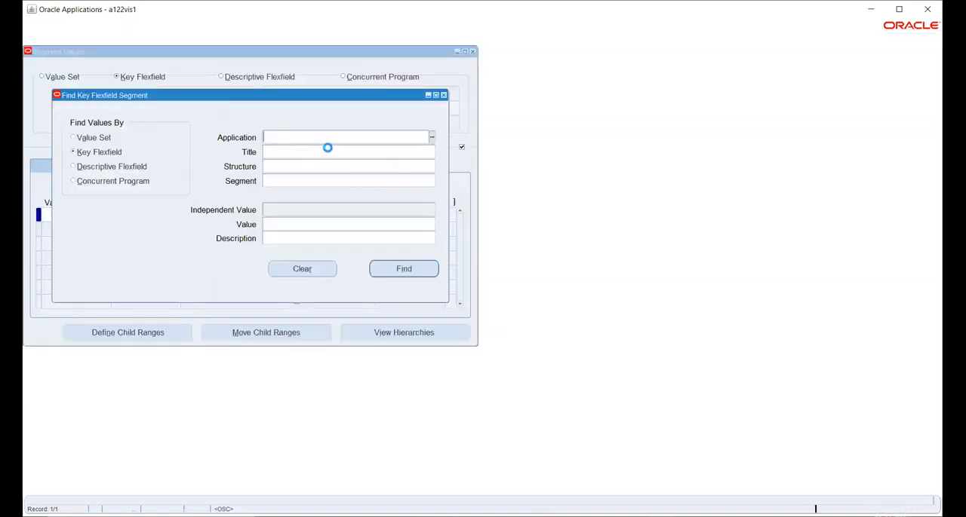
text(gene)
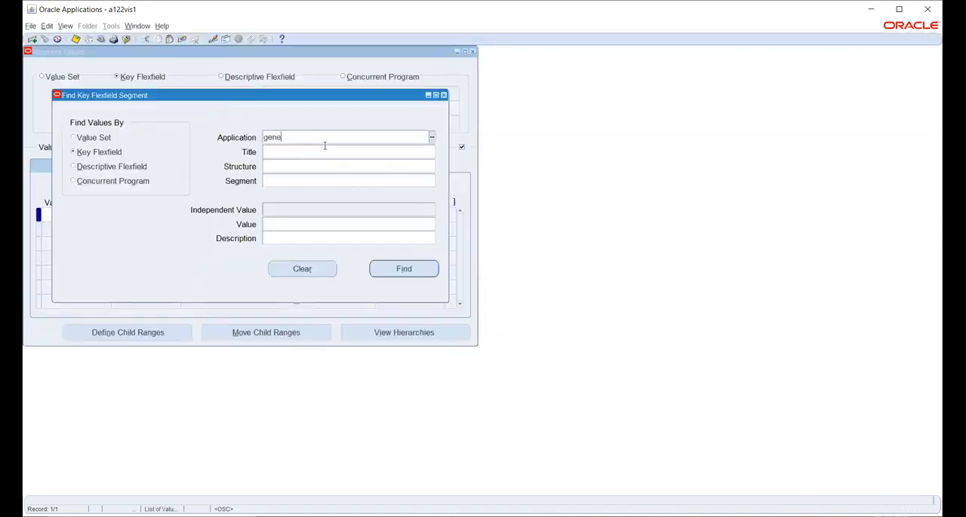
key(Tab)
text(acc)
key(Tab)
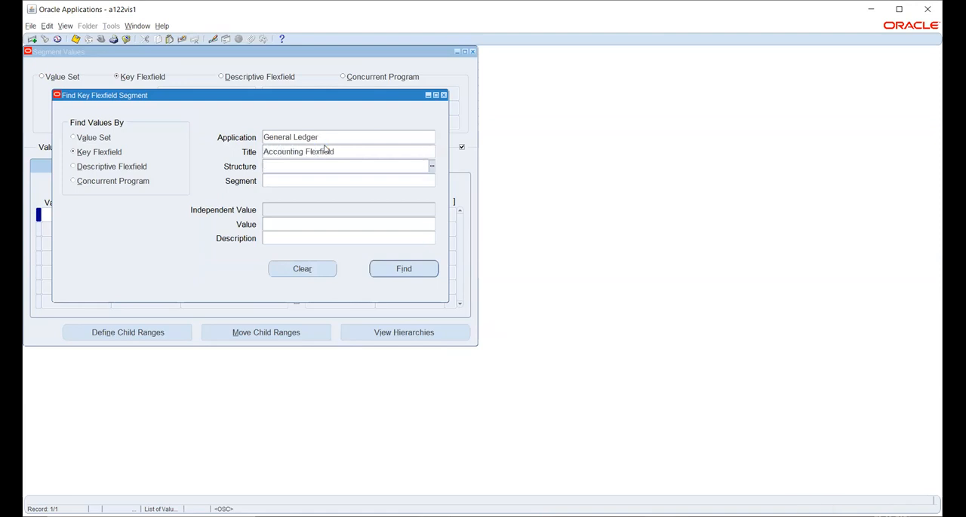
- Choose the TATACOA structure and its Account segment, and find the existing segment values
text(ta)
key(Tab)
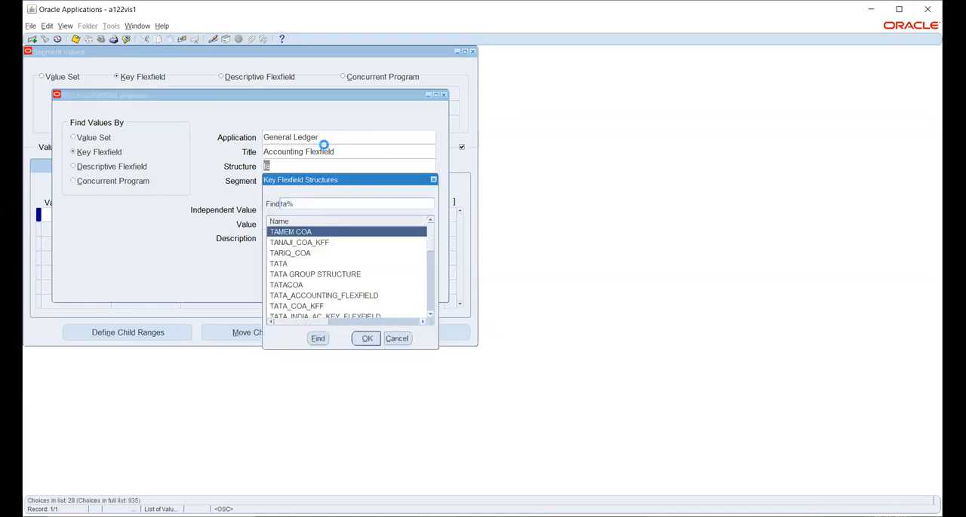
click(293, 285)
click(366, 339)
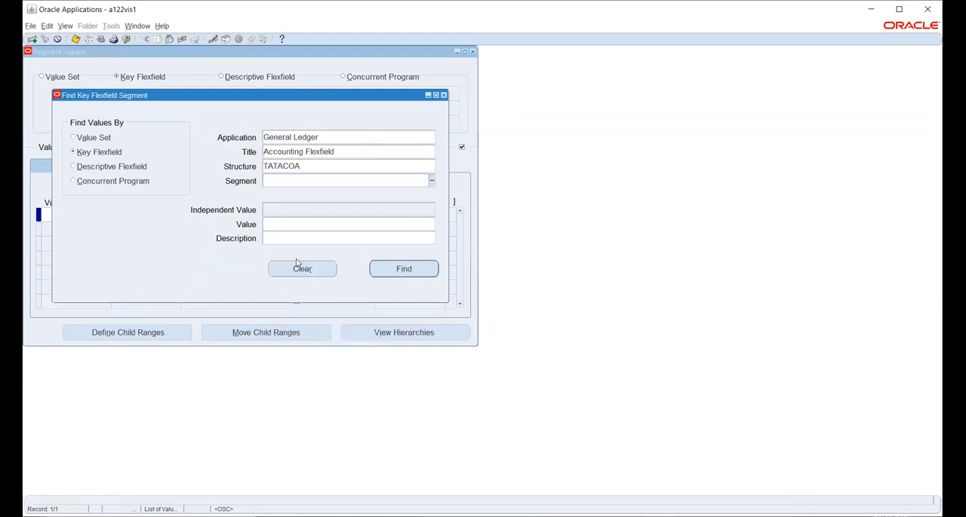
text(acc)
key(Tab)
click(403, 270)
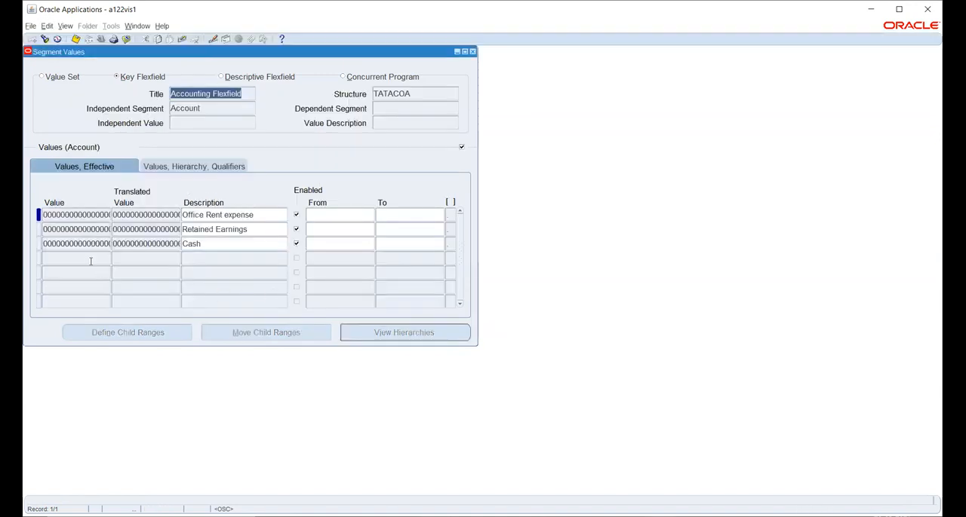
- Add a new Account segment value below Cash with the description "Reserve for encumbrance"
click(90, 258)
text(2000)
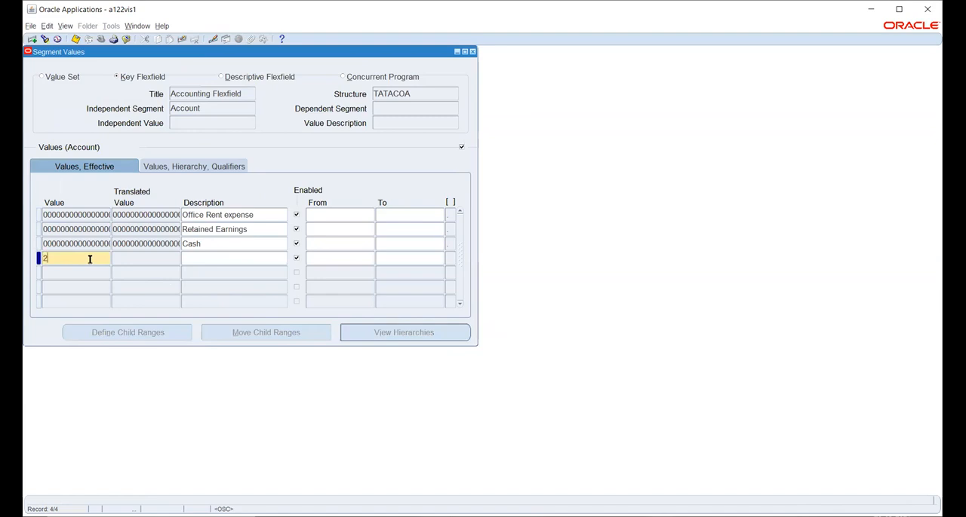
key(Tab)
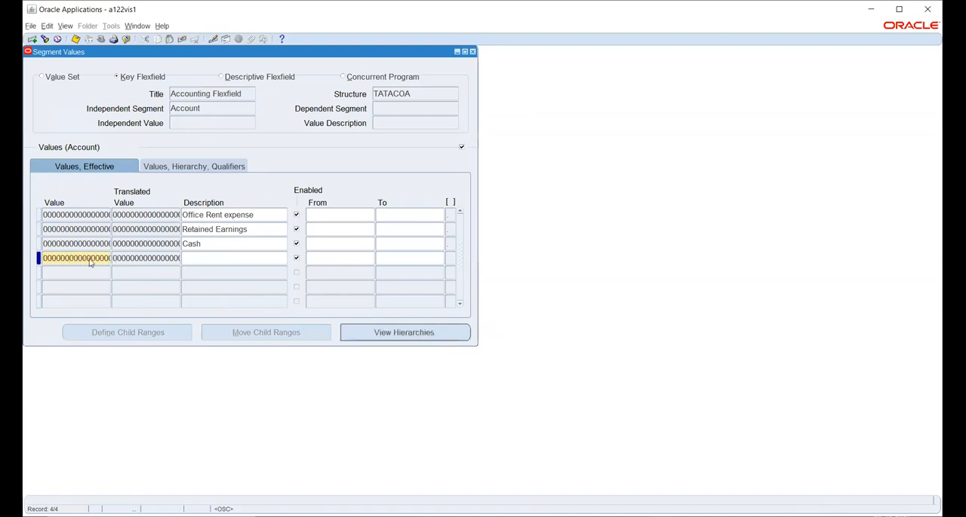
text(Reserve for encum)
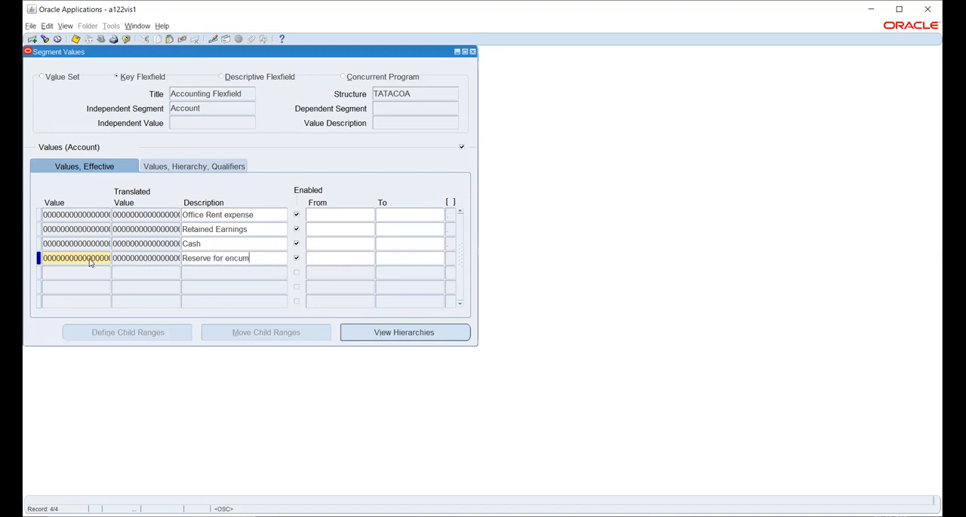
text(brance)
- Set the Account Type qualifier of the Reserve for encumbrance value to Expense and save the record
click(169, 167)
click(405, 256)
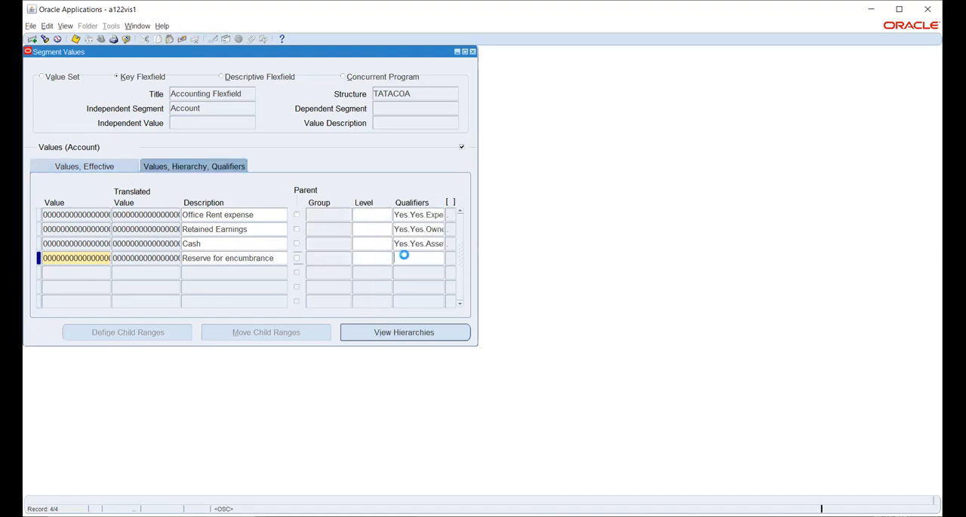
click(521, 261)
text(e)
click(516, 274)
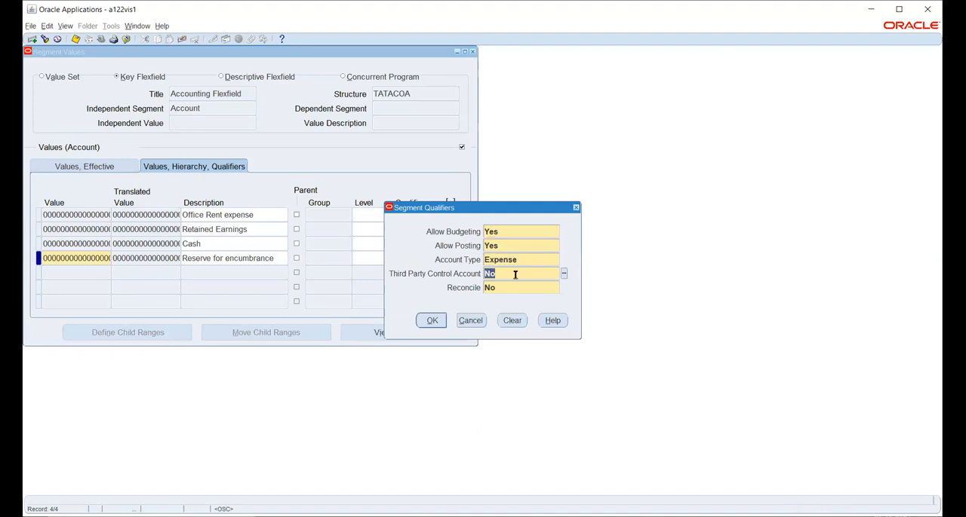
click(428, 321)
click(457, 295)
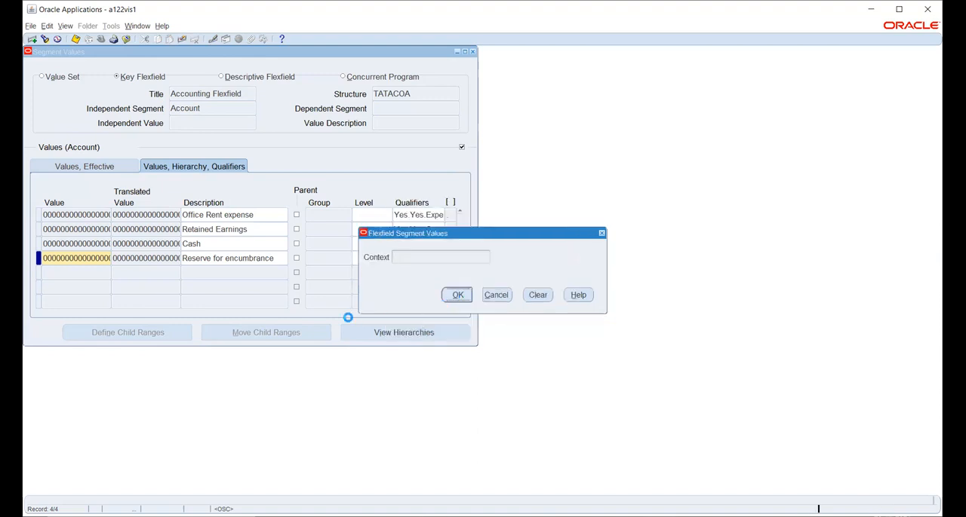
click(279, 258)
key(ctrl+s)
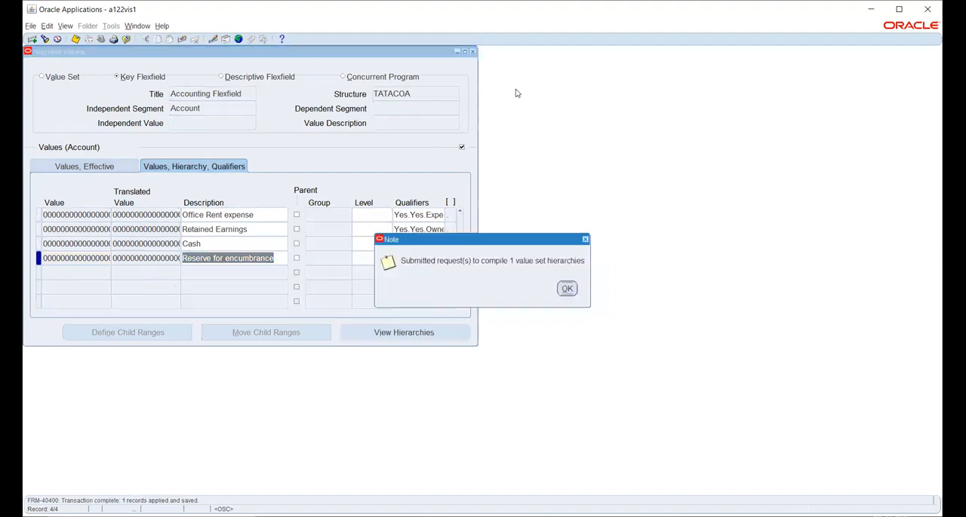
click(567, 287)
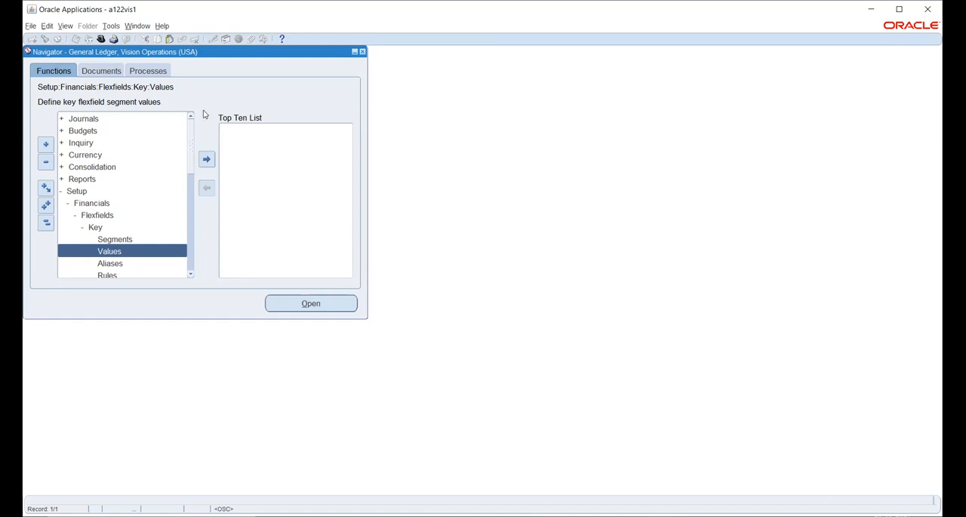
- Select the Reserve for Encumbrance Account in the TATA_PL ledger's Advanced Options and finish the ledger update
click(602, 32)
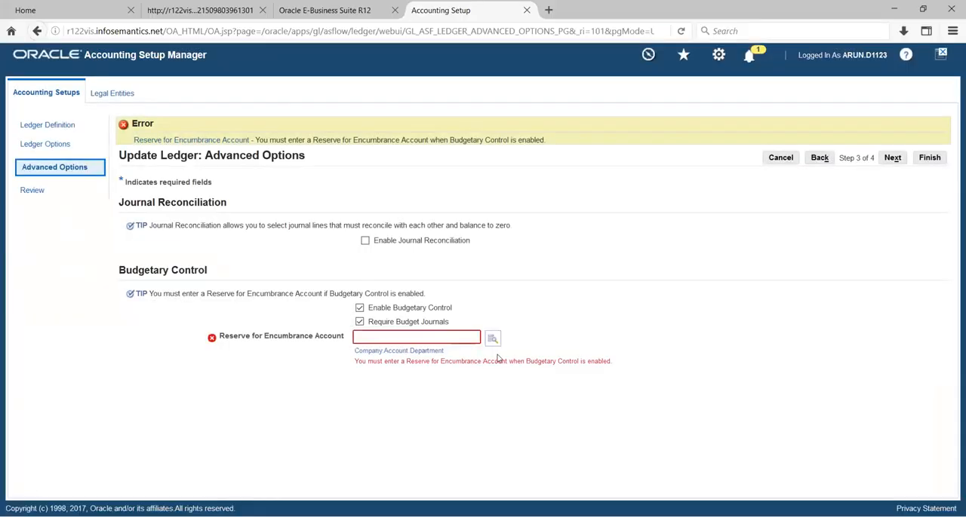
click(493, 340)
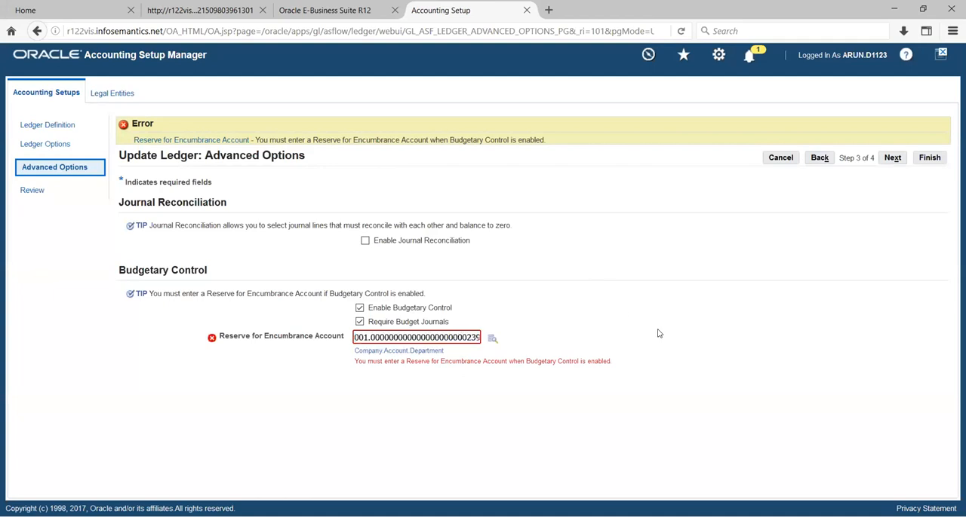
click(892, 160)
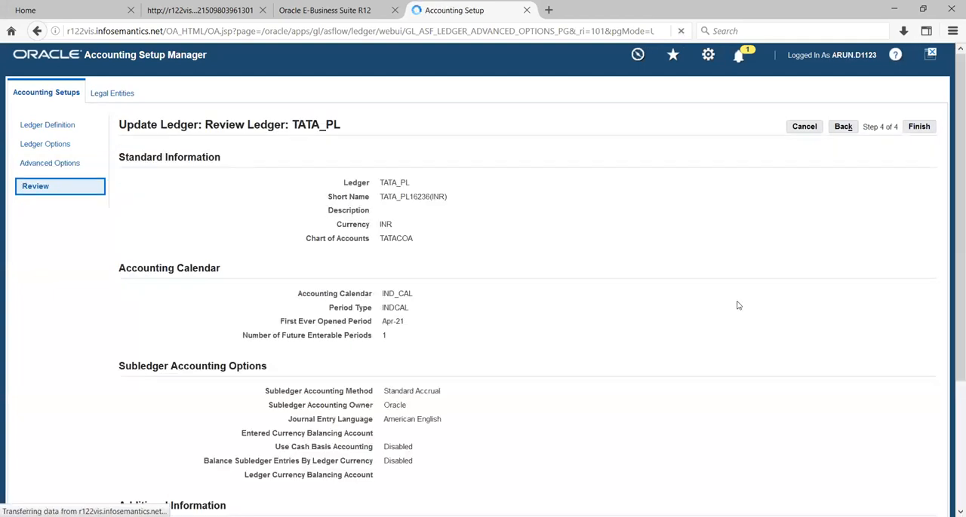
click(918, 128)
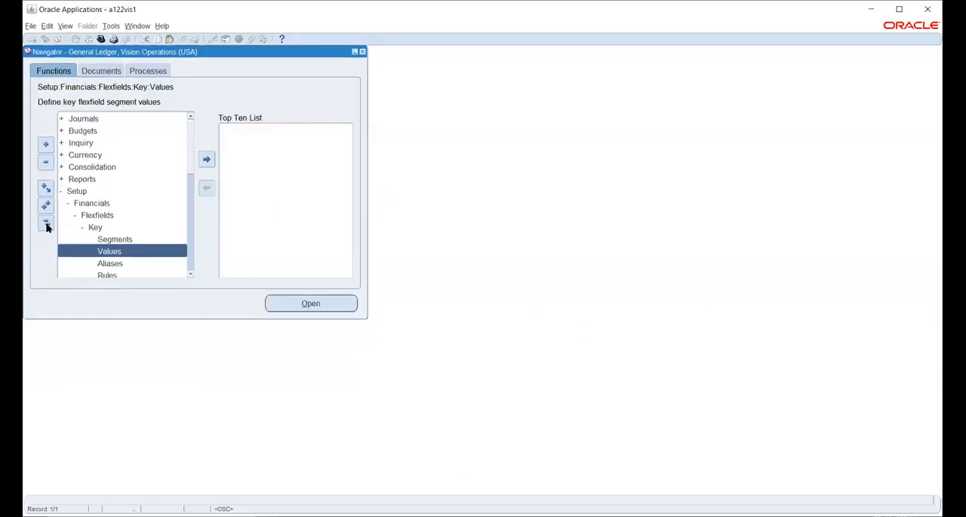
click(46, 224)
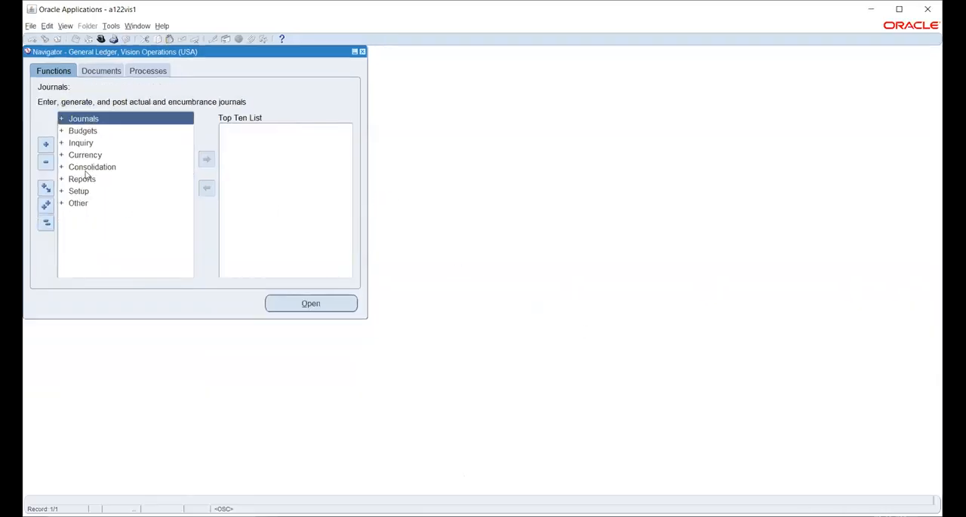
double_click(74, 131)
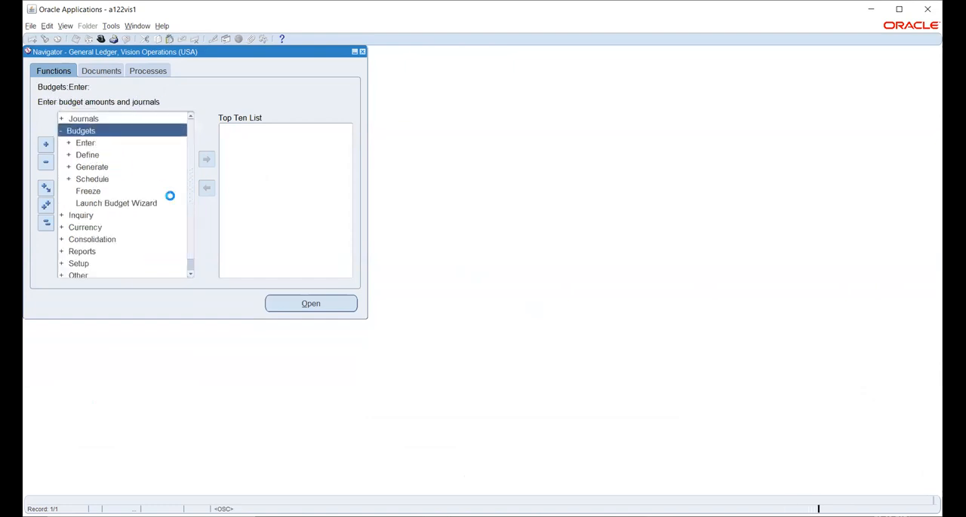
click(86, 154)
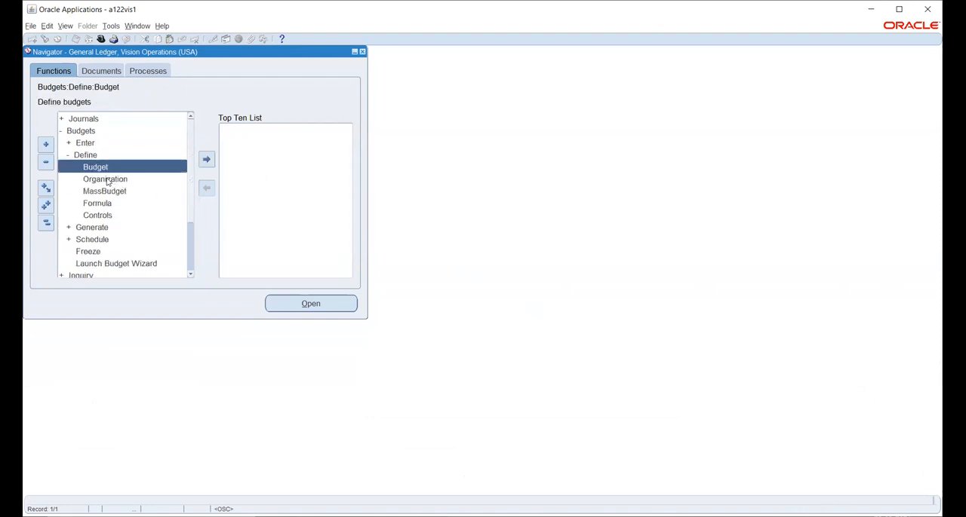
click(106, 179)
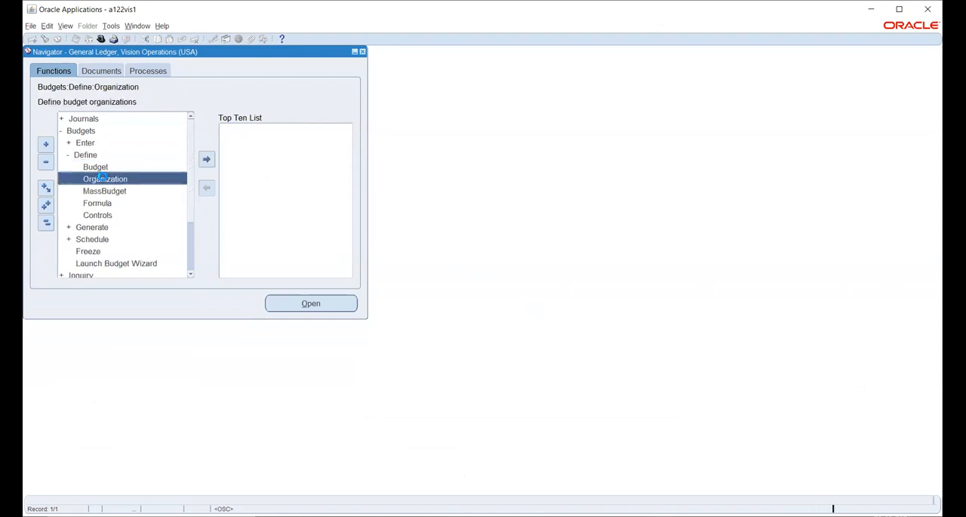
double_click(103, 179)
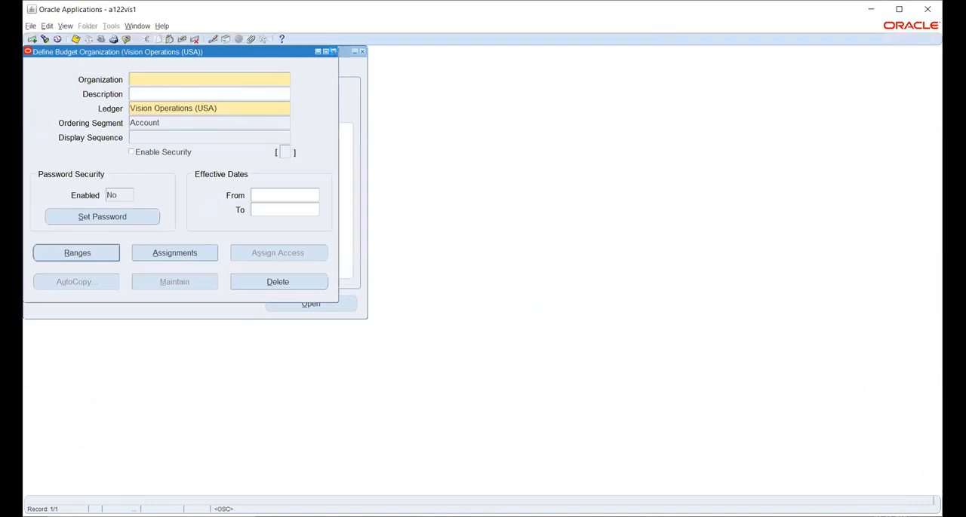
click(333, 51)
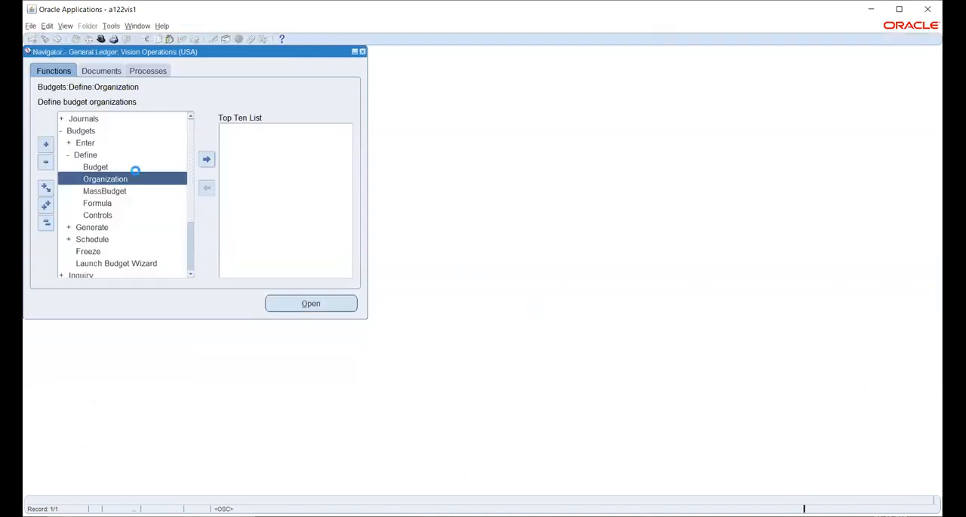
- Try to define a budget named TATA BUDGET for a TATA ledger under the Vision Operations (USA) responsibility, and discard the entry
double_click(95, 167)
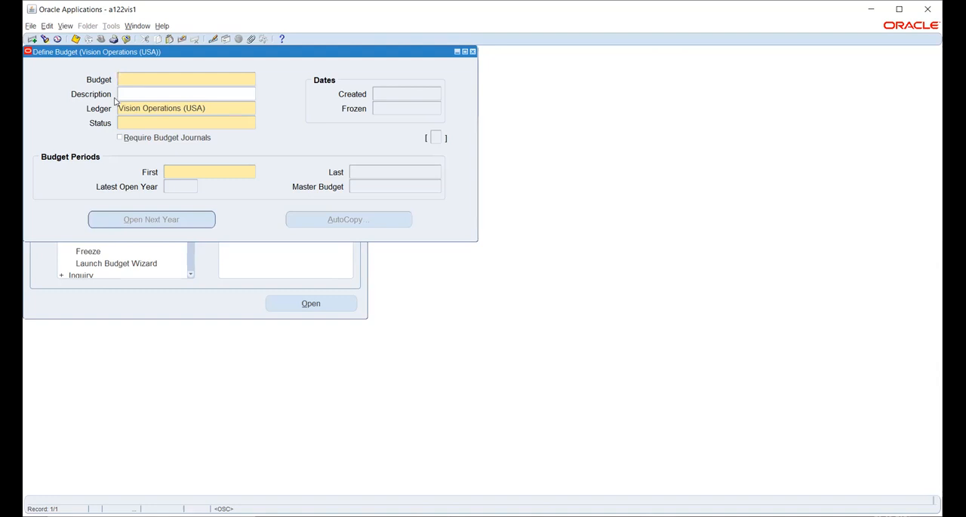
text(TATA BUDGET)
key(Tab)
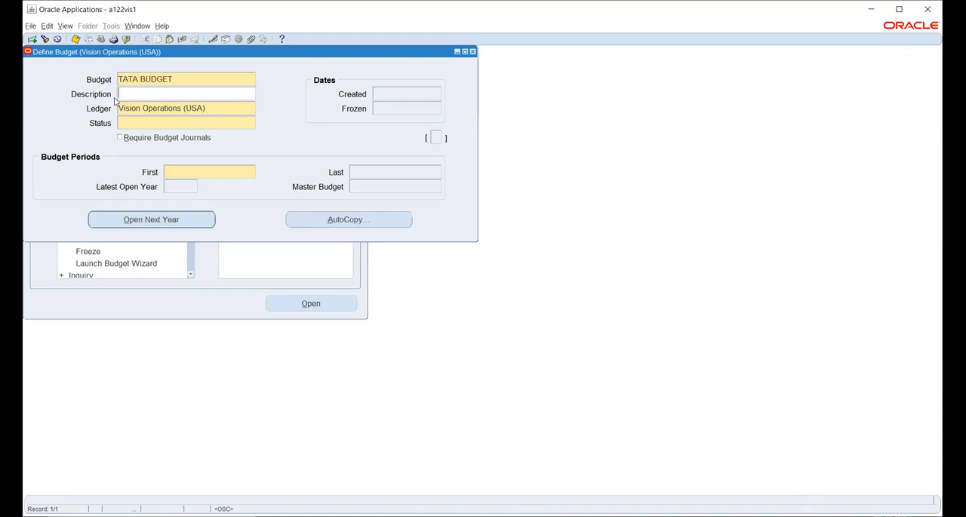
click(238, 108)
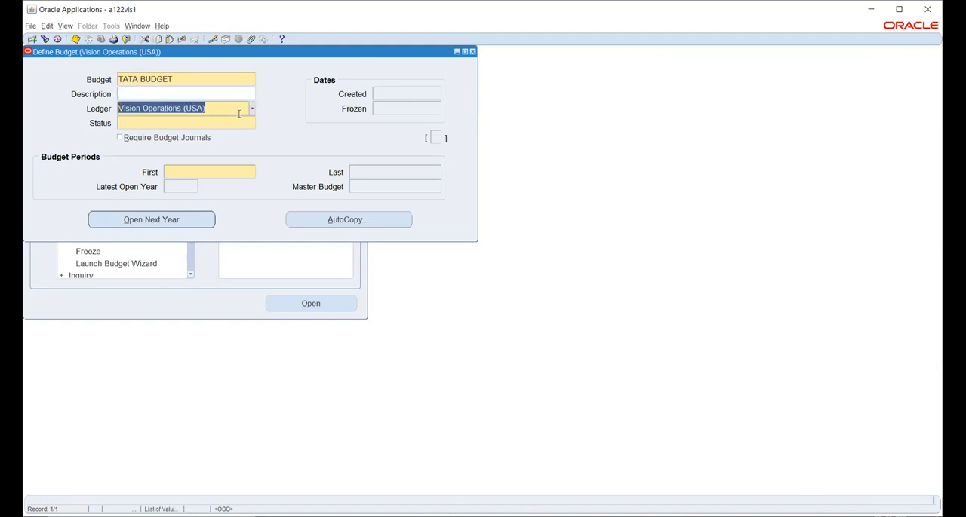
text(tata)
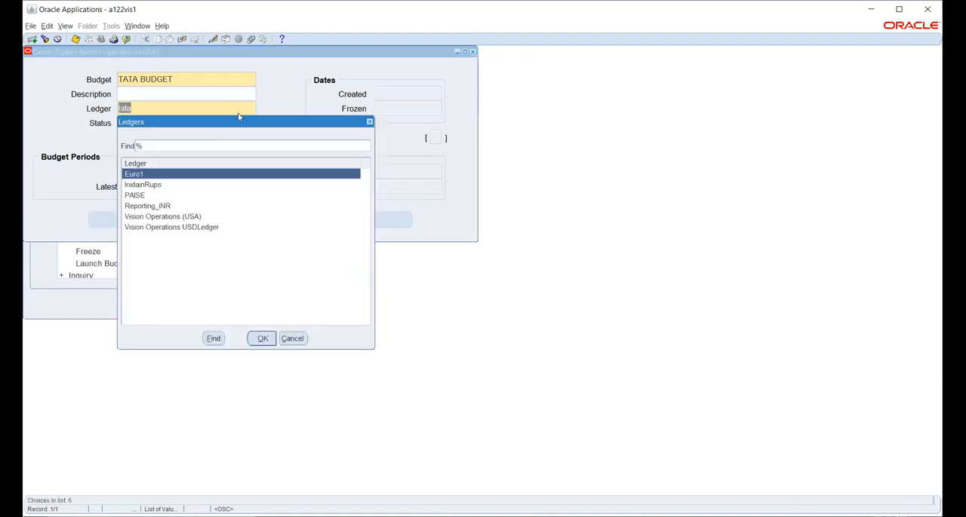
click(292, 338)
key(BackSpace)
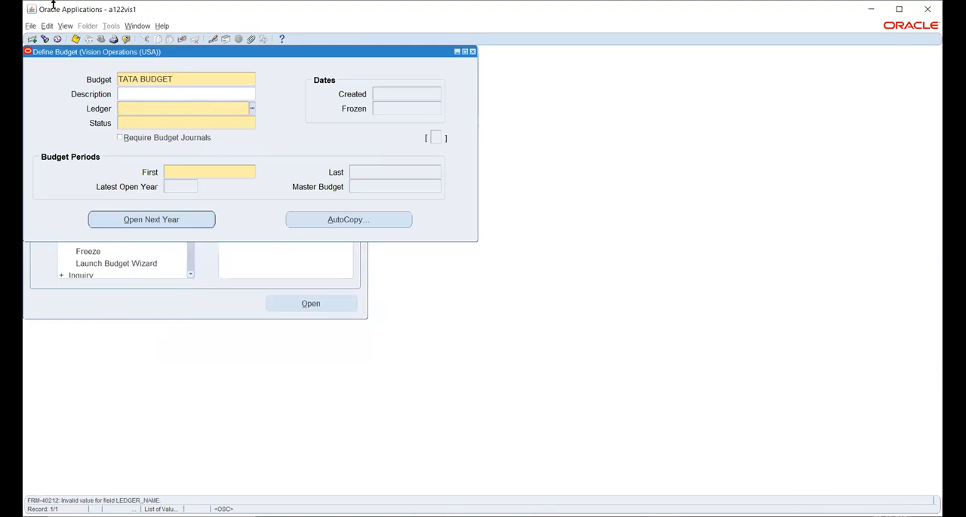
click(182, 39)
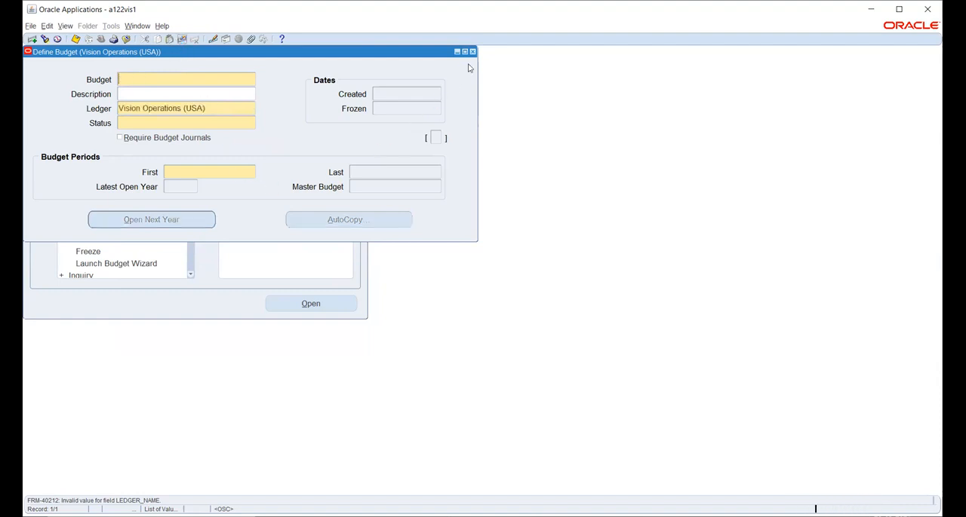
key(F4)
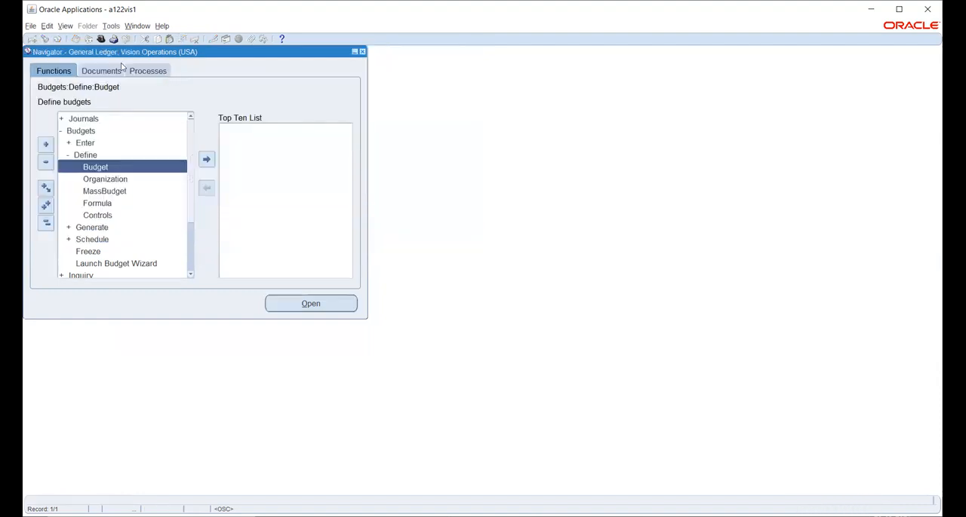
- Switch to the TATA General Ledger Super User responsibility and expand its Budgets functions
click(103, 42)
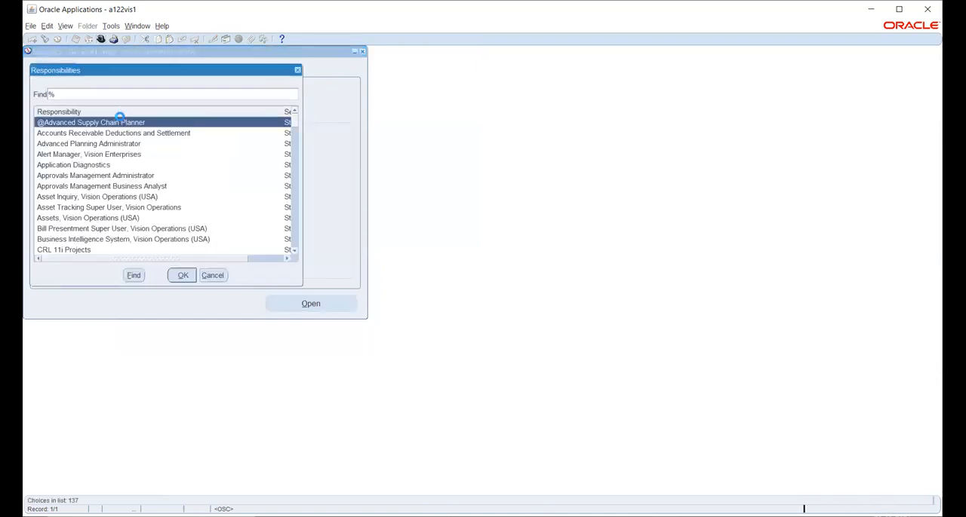
text(T)
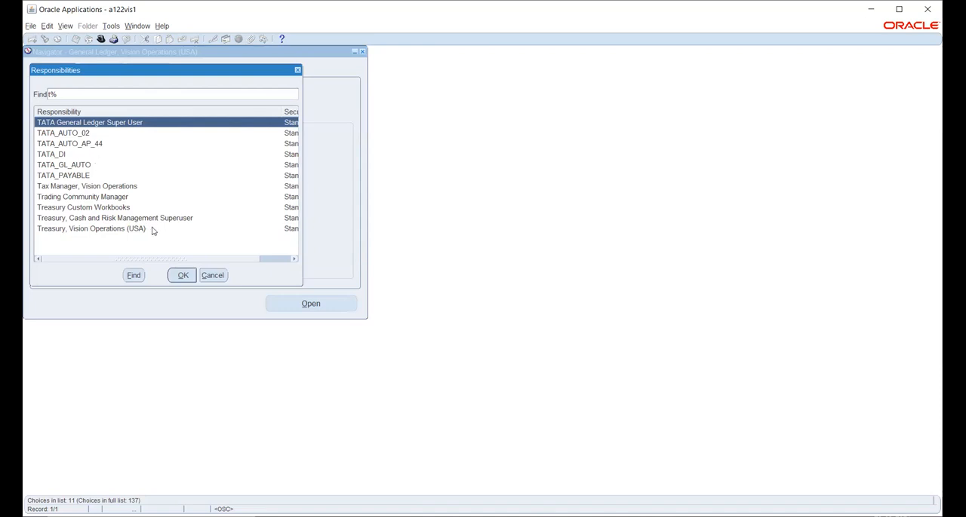
click(184, 275)
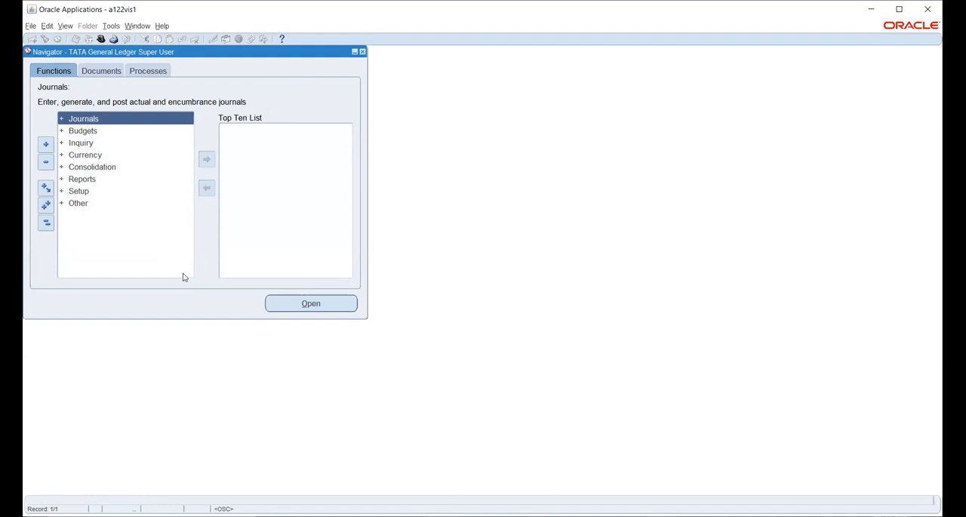
double_click(77, 133)
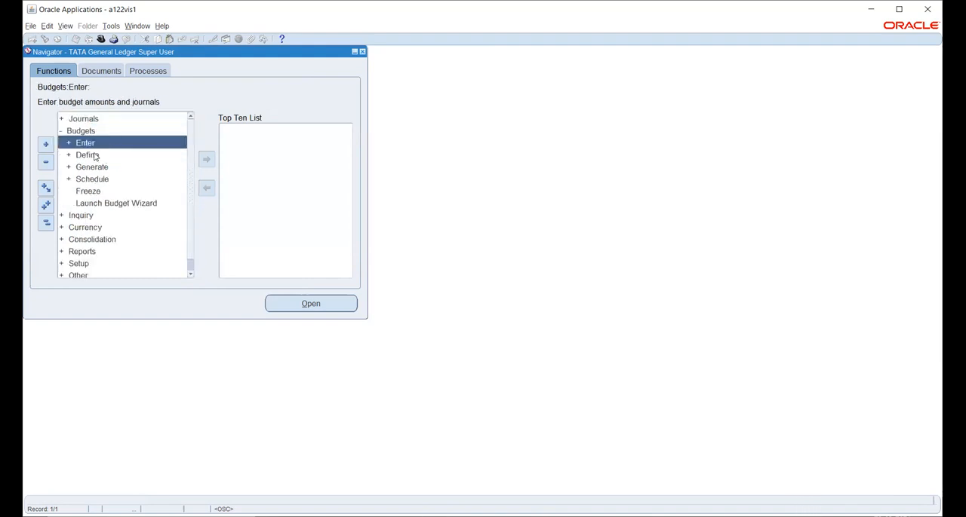
- Start a new budget definition for the TATA_PL ledger, naming it TATA BUDGET and setting its status to Open
double_click(89, 155)
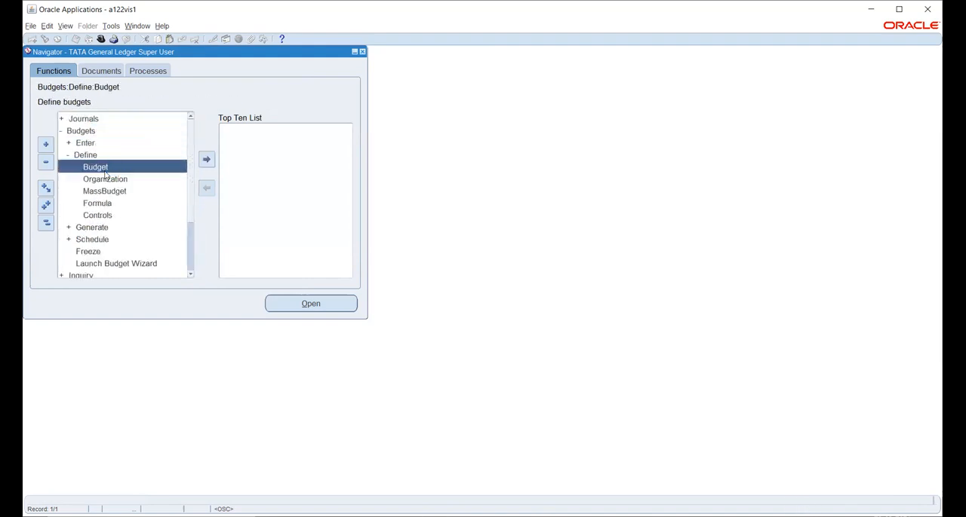
double_click(99, 166)
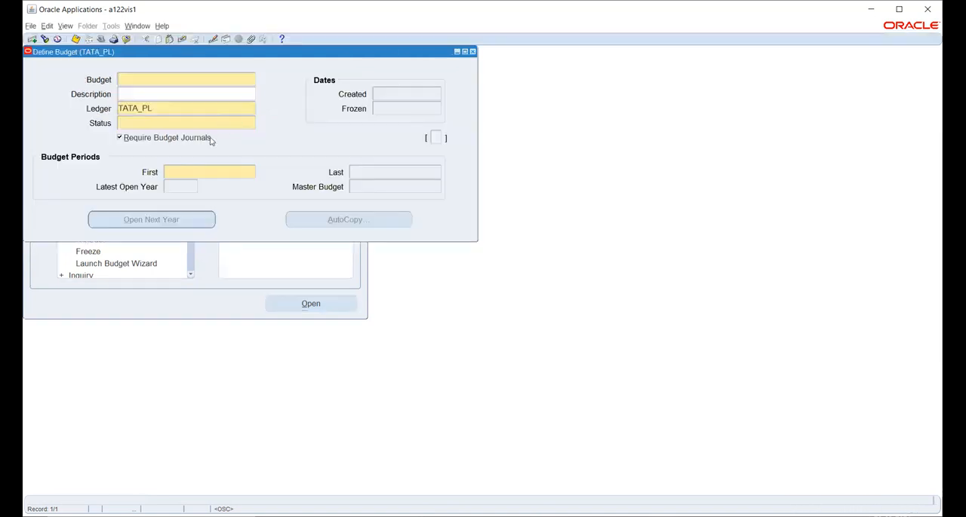
text(TATA BUDGET)
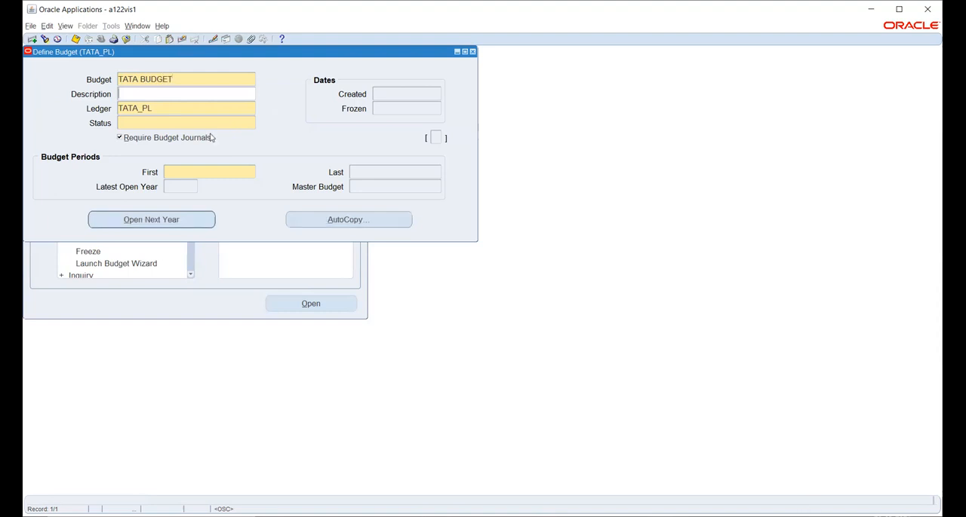
click(202, 122)
click(253, 123)
click(147, 211)
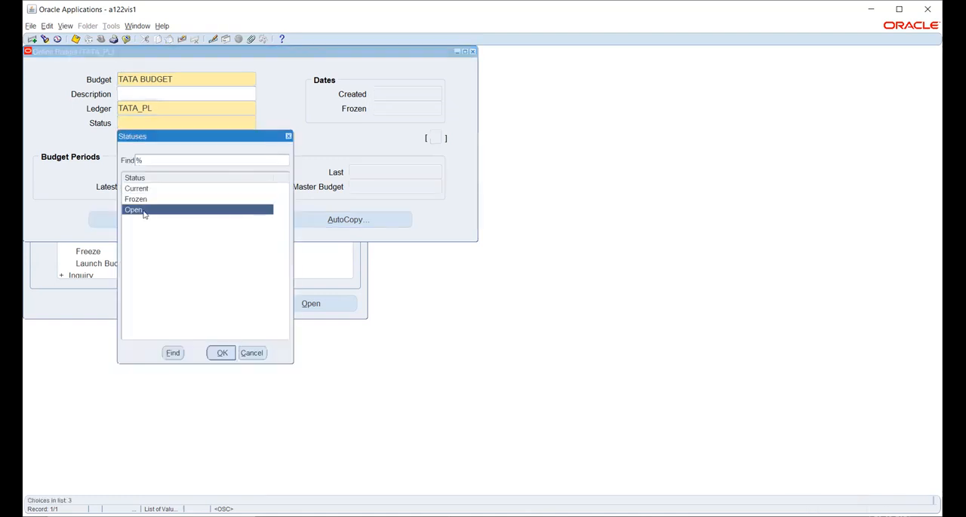
click(223, 353)
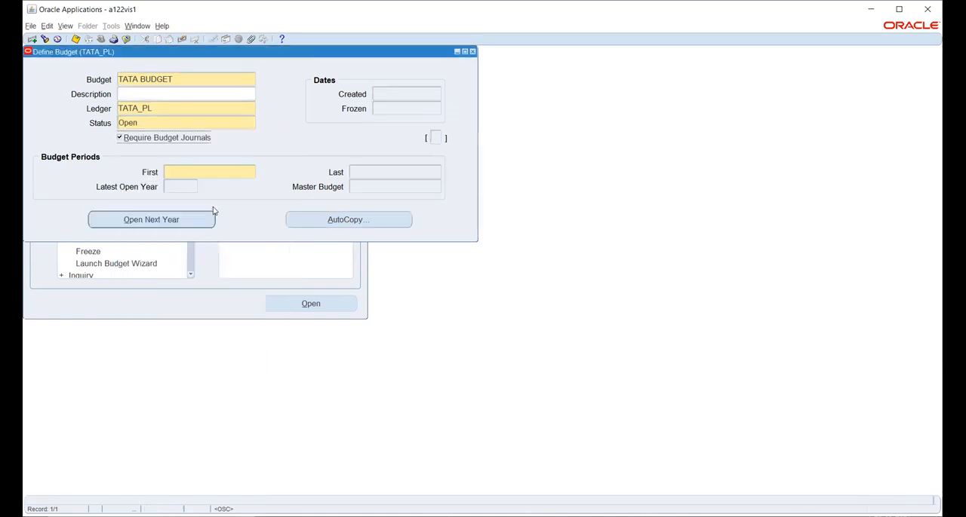
- Set the budget periods from Apr-21 to Sep-21, save the budget and close its form
click(209, 171)
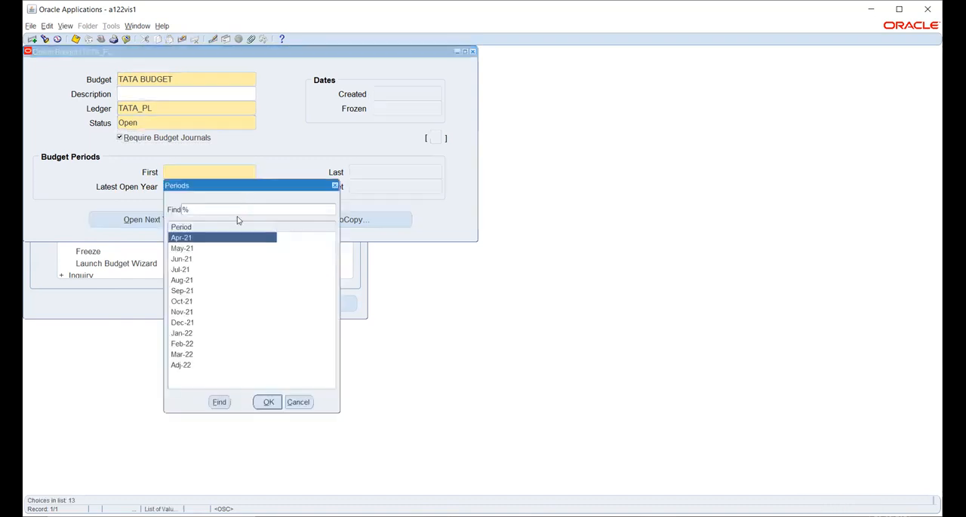
click(270, 405)
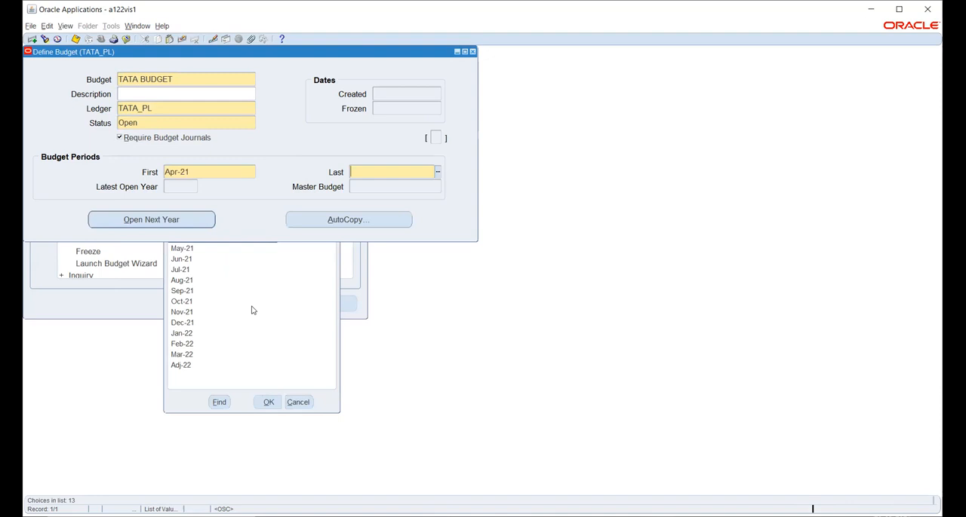
click(437, 172)
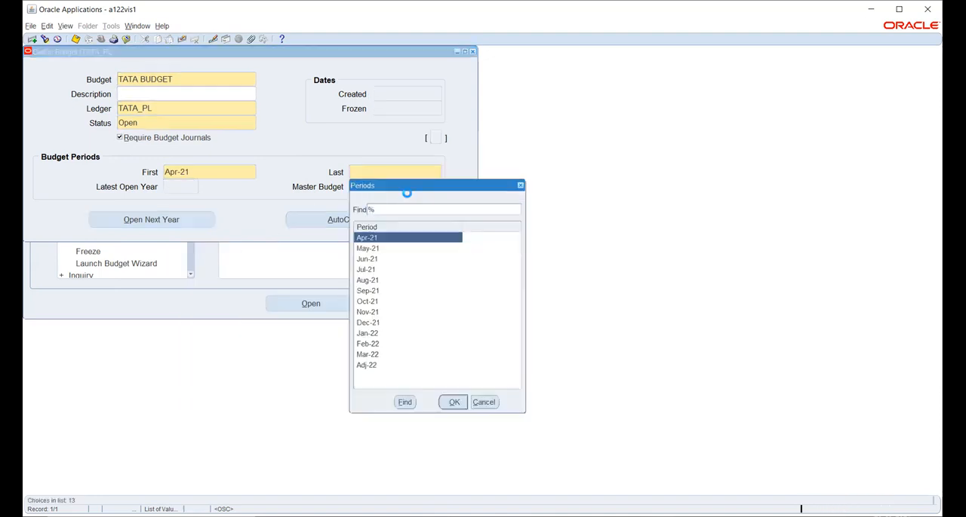
click(375, 291)
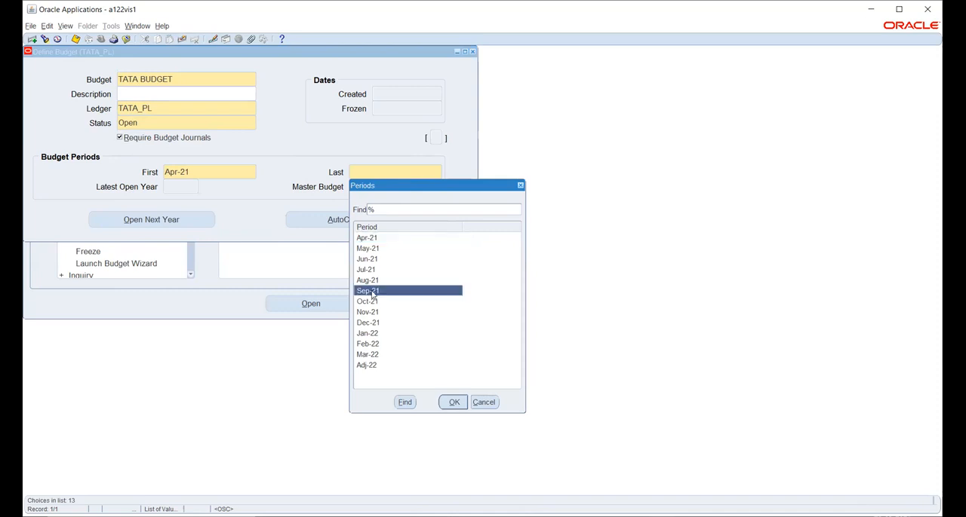
click(453, 402)
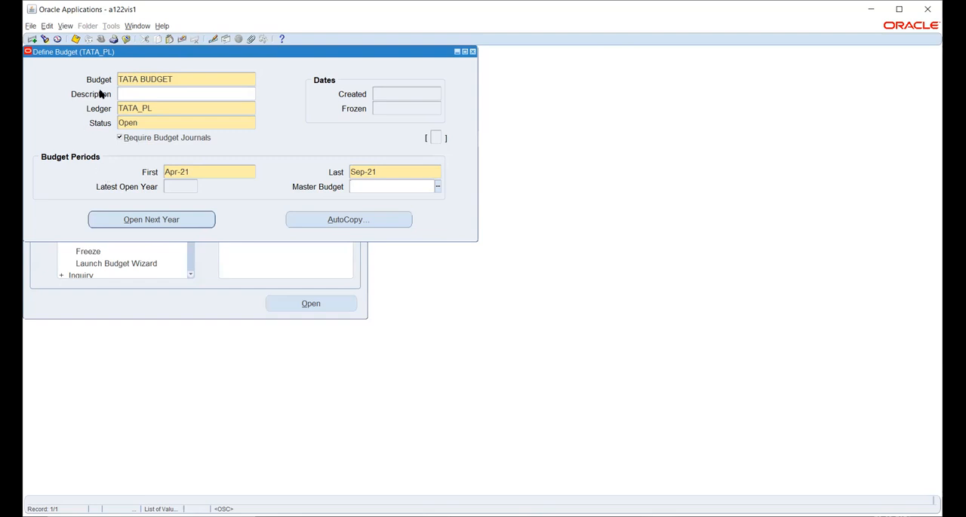
click(76, 39)
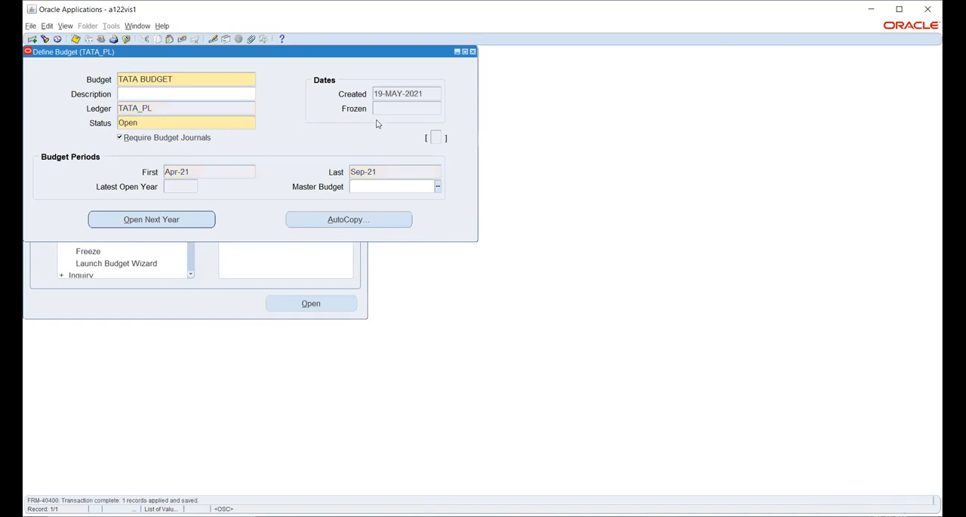
click(473, 52)
- Start a new budget organization definition for the TATA_PL ledger and name it TATA BUDGET ORG
double_click(101, 181)
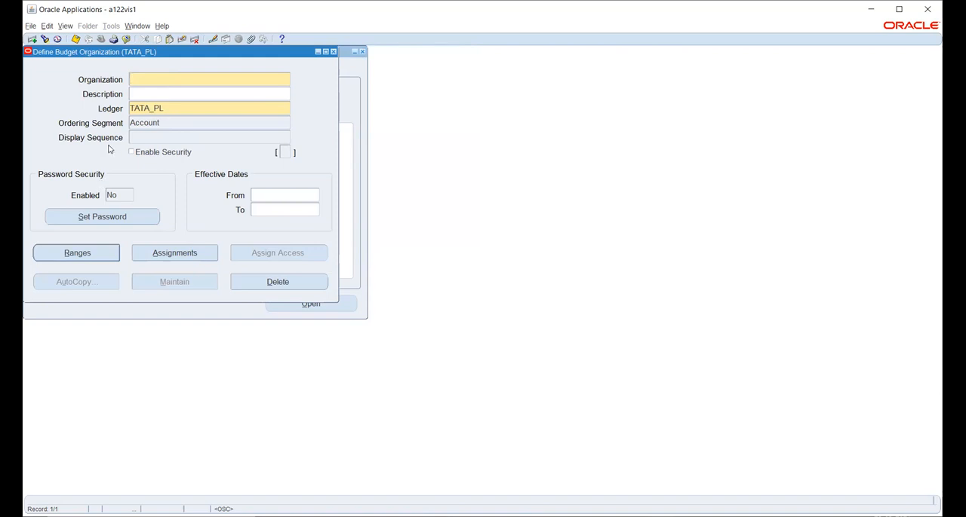
text(TATA BUDGET ORG)
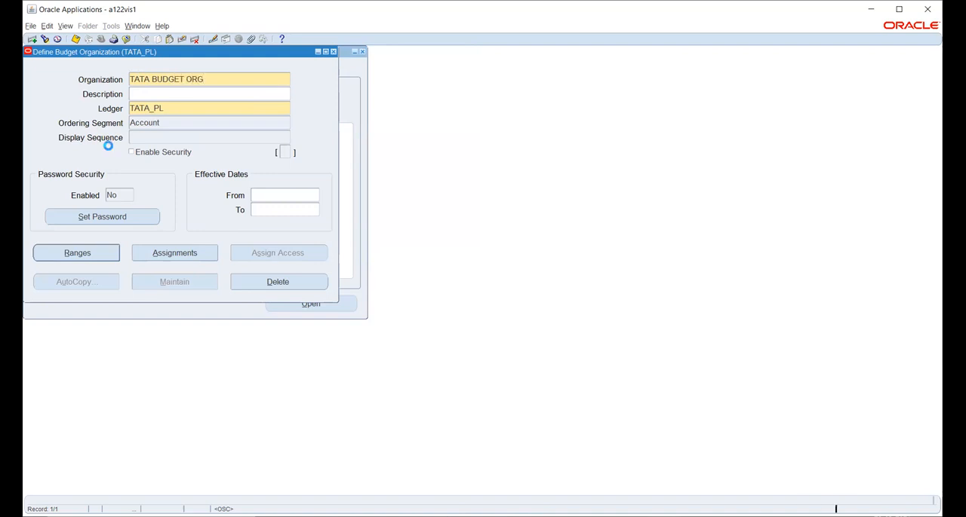
key(Tab)
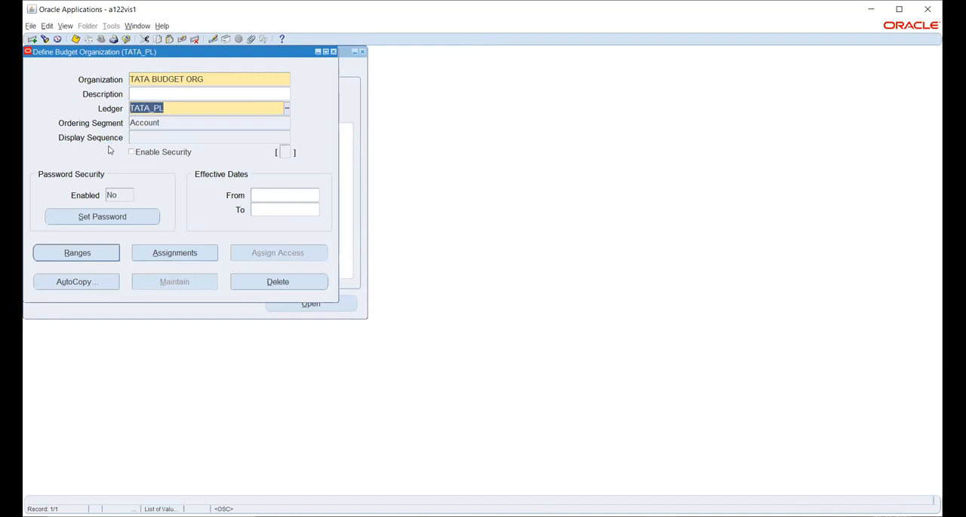
- Set the organization's display sequence to Company 1, Account 2 and Department 3
key(Tab)
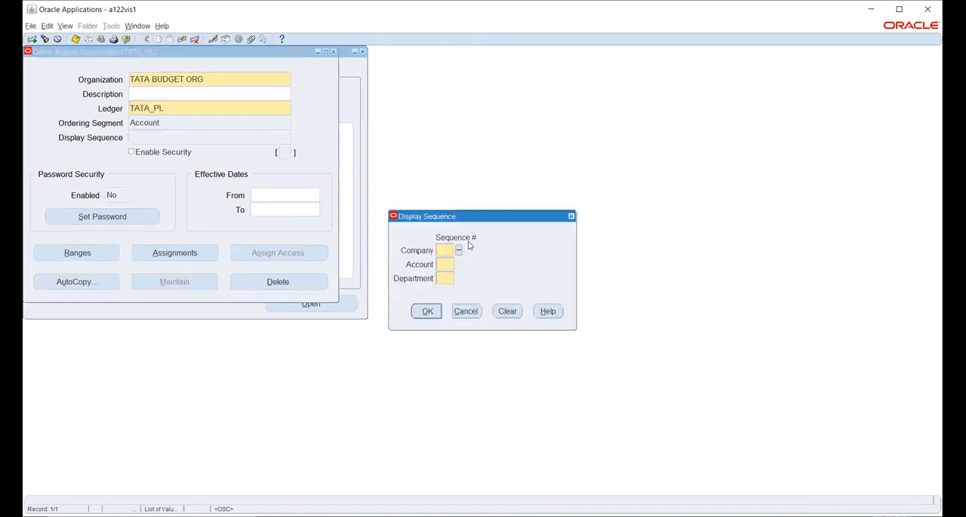
click(459, 251)
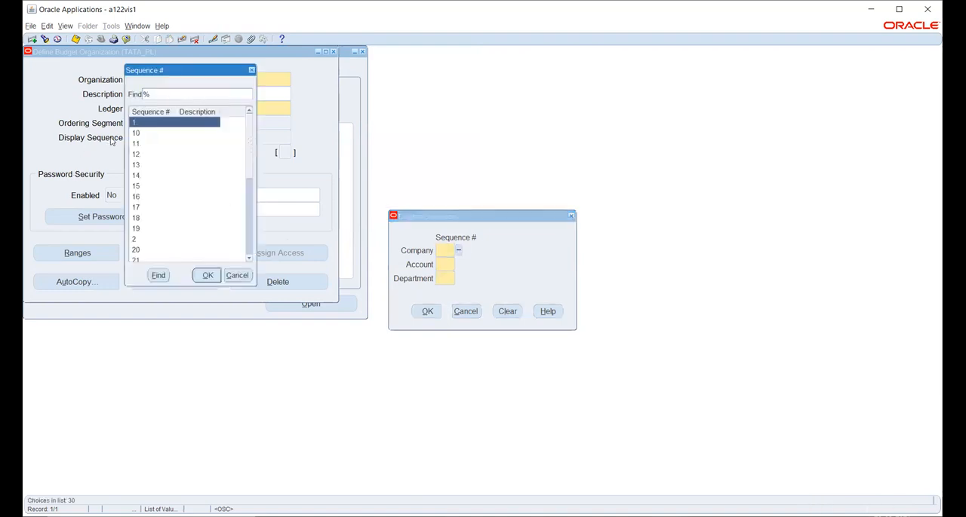
click(208, 277)
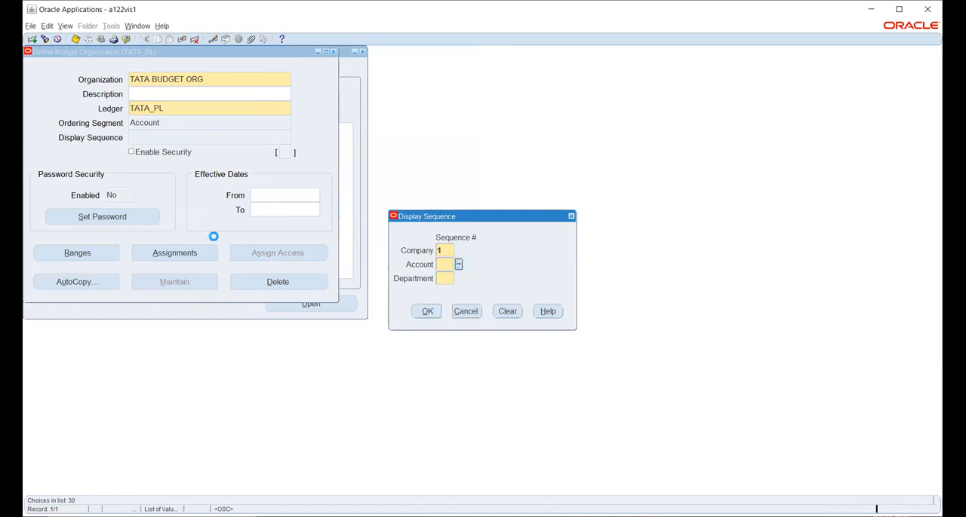
text(2)
click(205, 276)
click(458, 279)
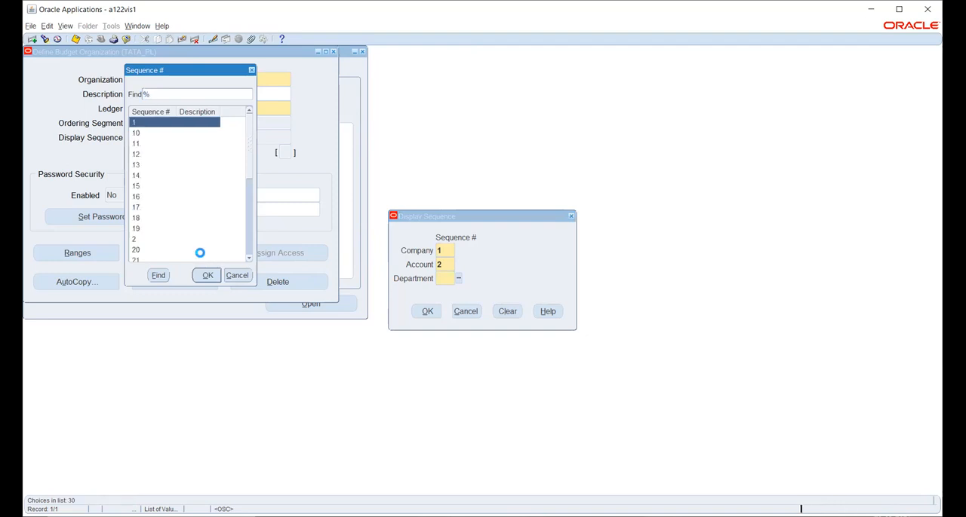
text(3)
click(205, 275)
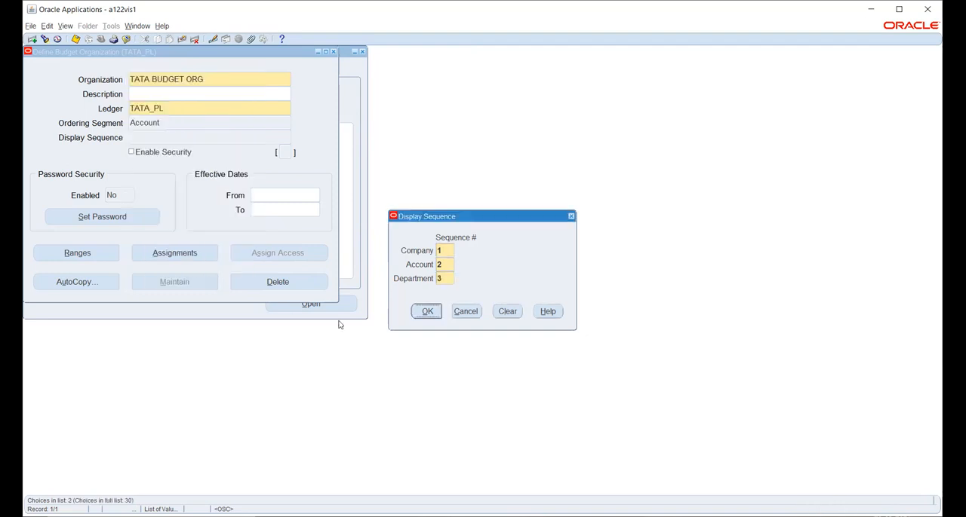
click(427, 311)
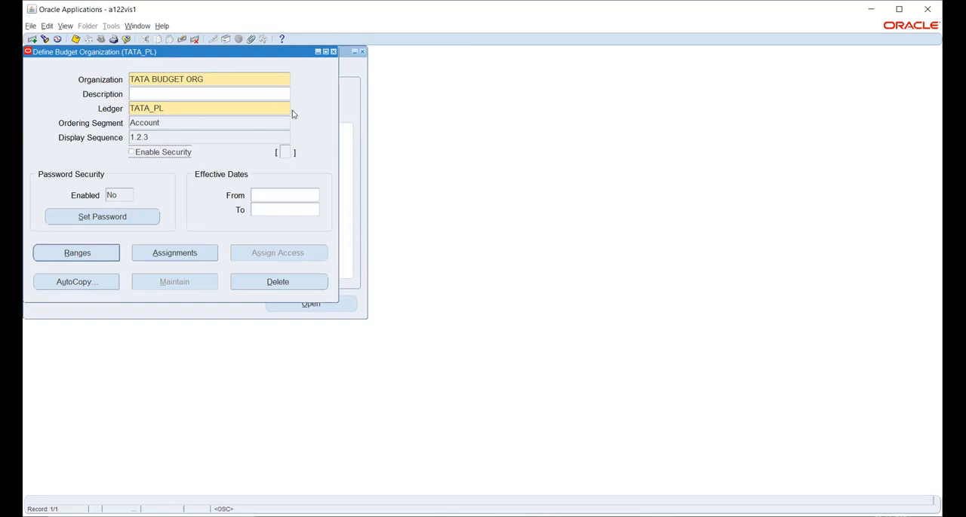
- Add account range line 1 to TATA BUDGET ORG with company 001 as both its low and high value
click(72, 255)
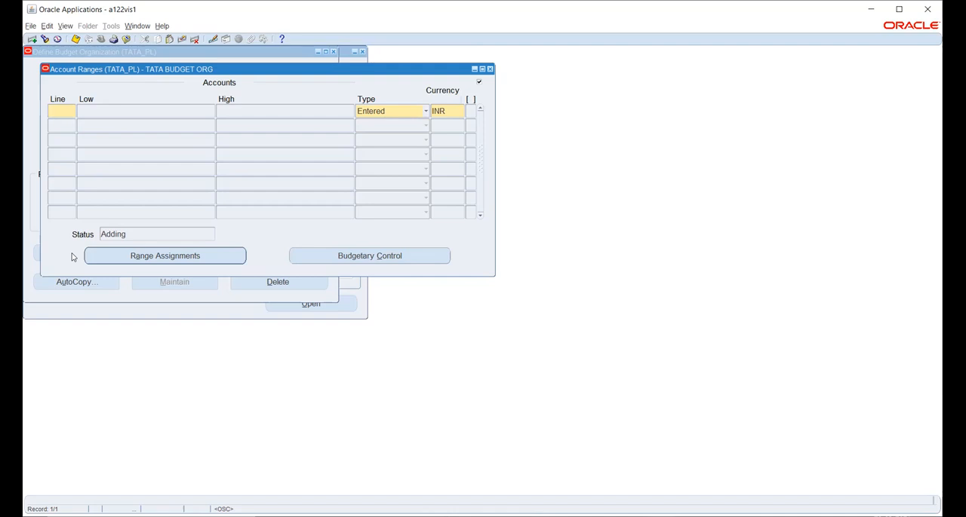
text(1)
key(Tab)
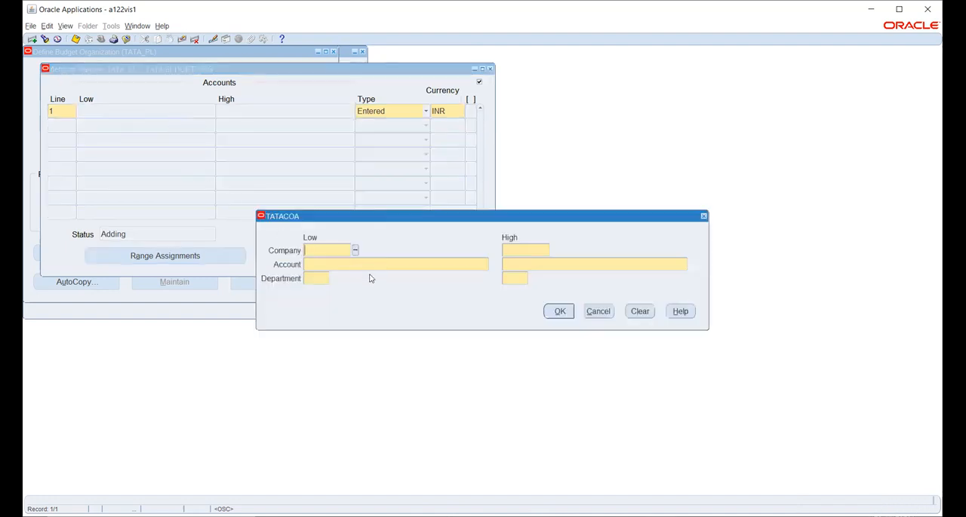
click(355, 251)
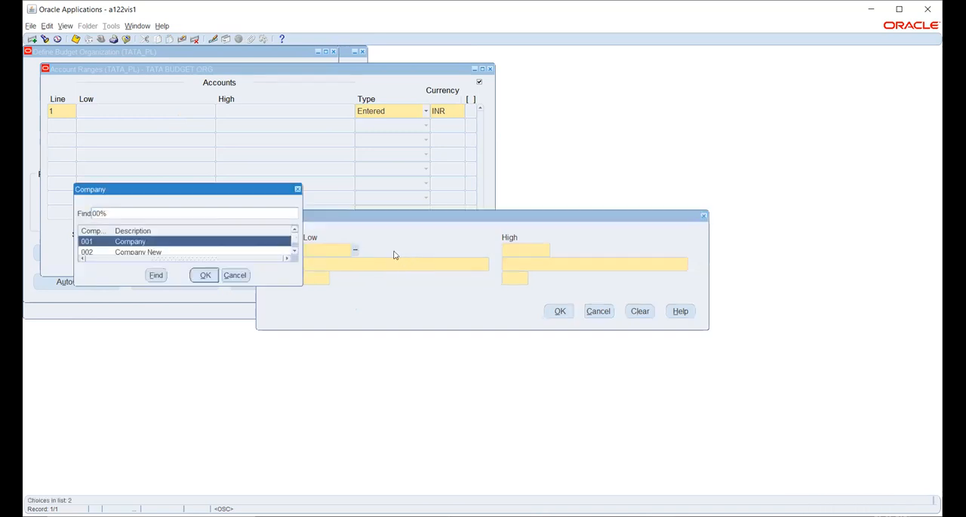
click(206, 277)
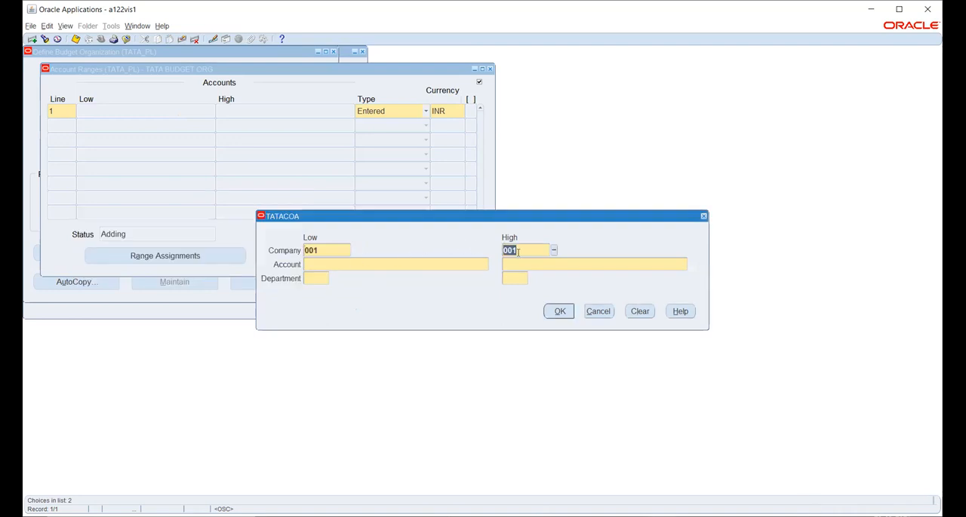
click(554, 251)
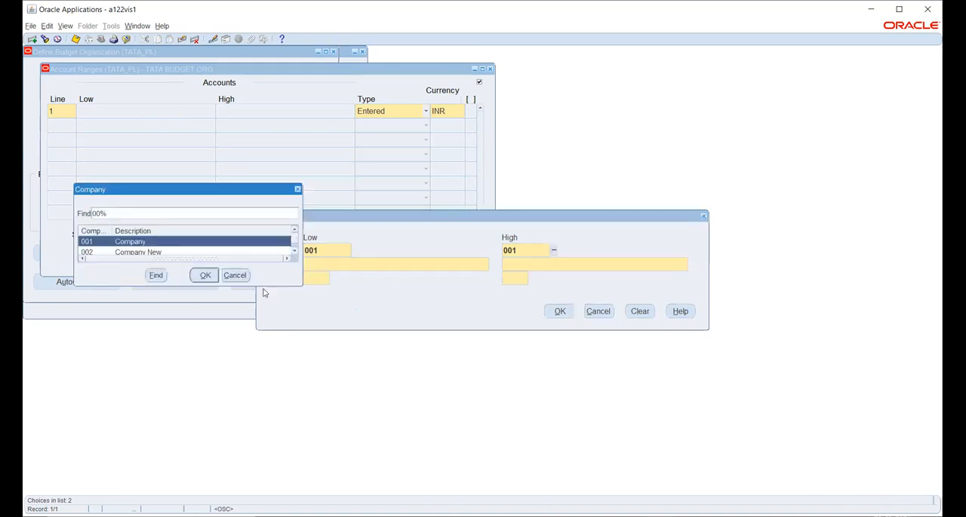
click(241, 275)
- Set the range's account segment from Office Rent expense (1901) as low to Cash (7890) as high
click(370, 264)
click(493, 265)
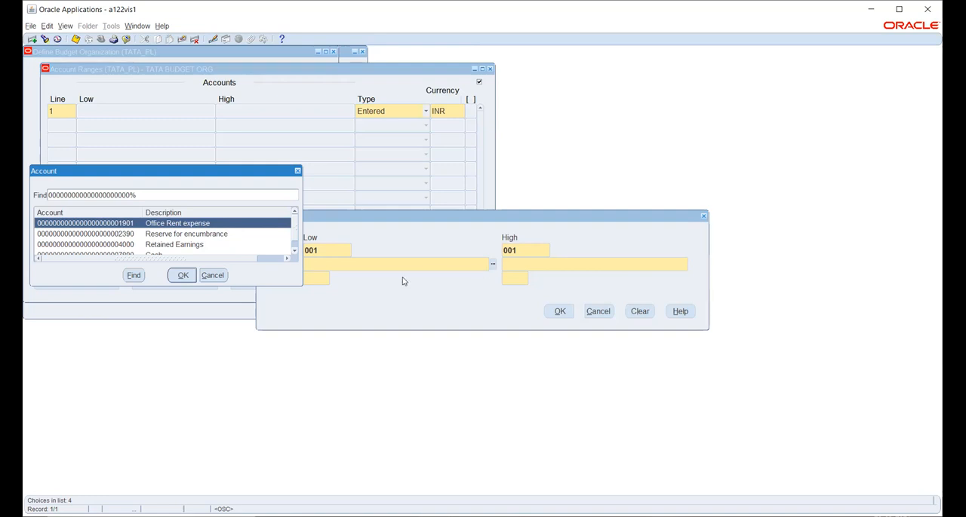
click(180, 277)
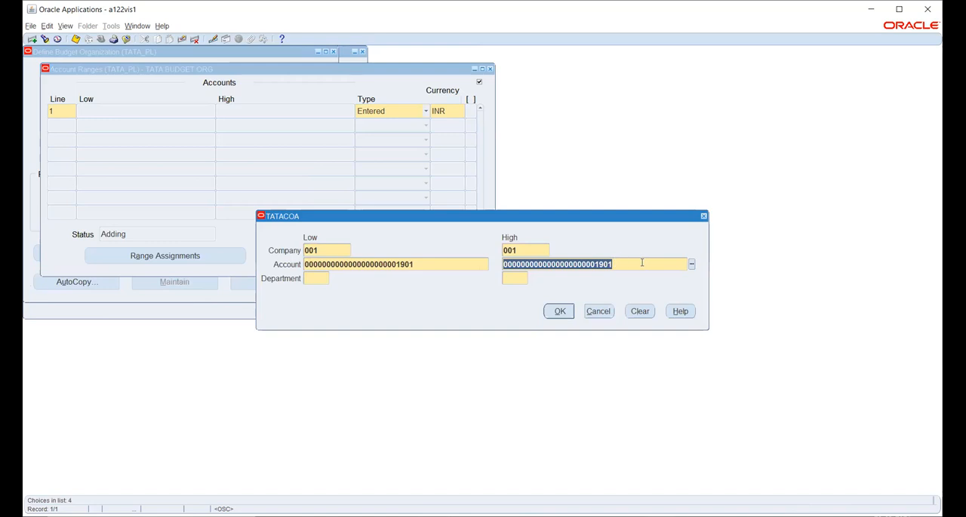
click(691, 264)
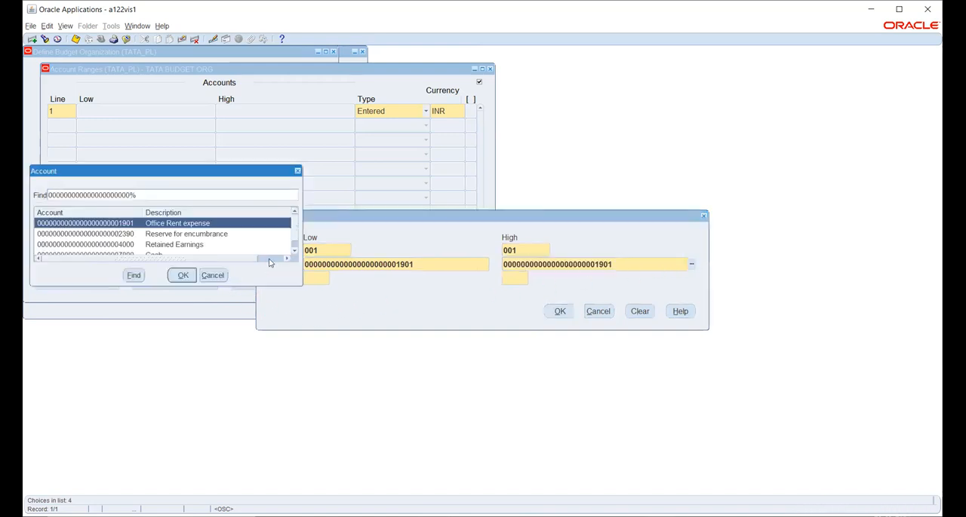
click(293, 252)
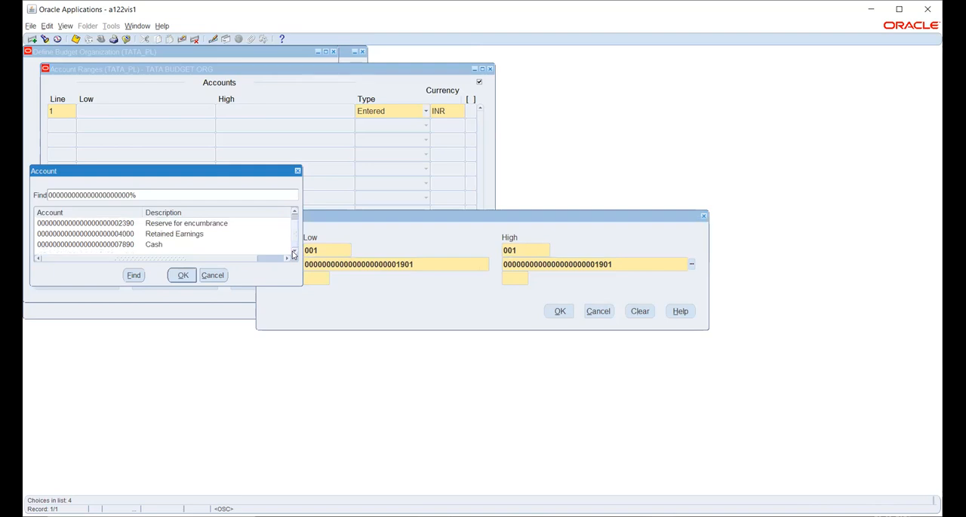
click(128, 245)
click(181, 277)
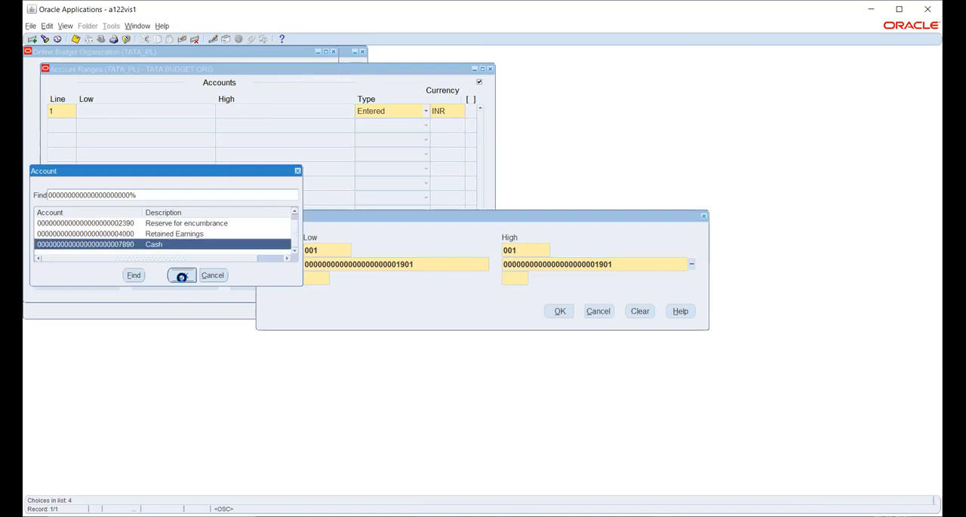
- Set the range's low and high department to 010 ACCOUNTS and confirm the account range
click(332, 279)
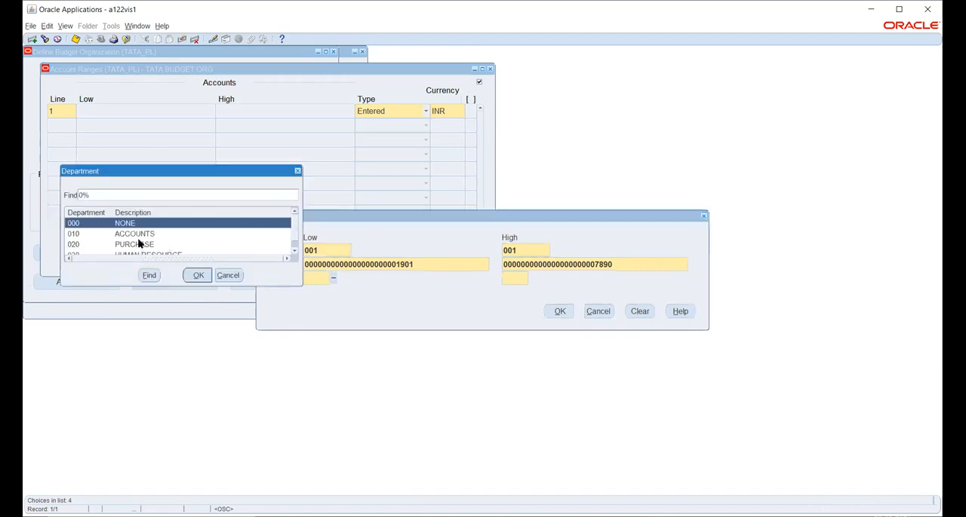
click(140, 236)
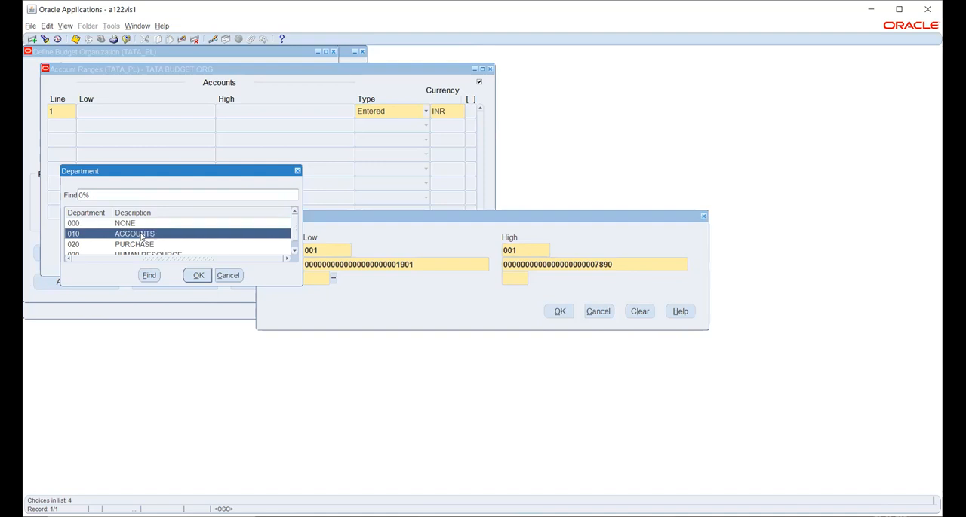
click(198, 276)
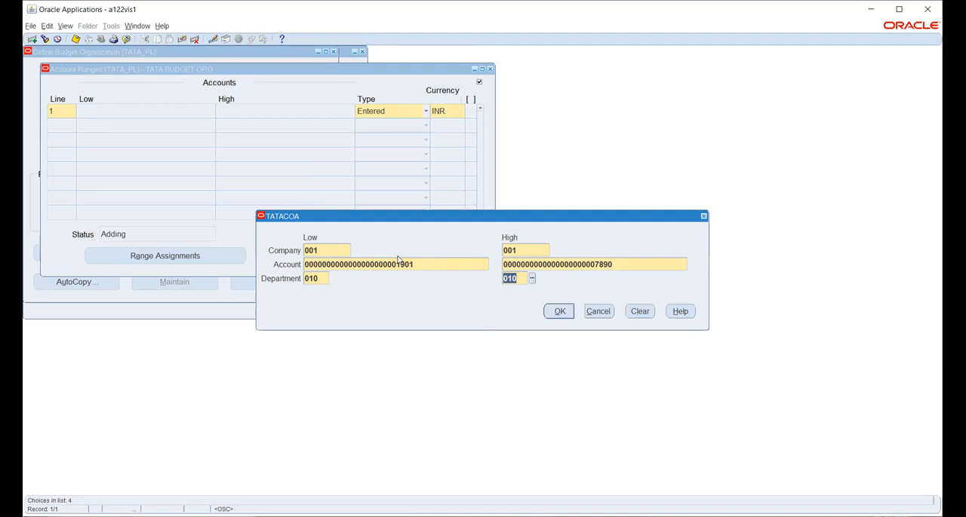
click(559, 311)
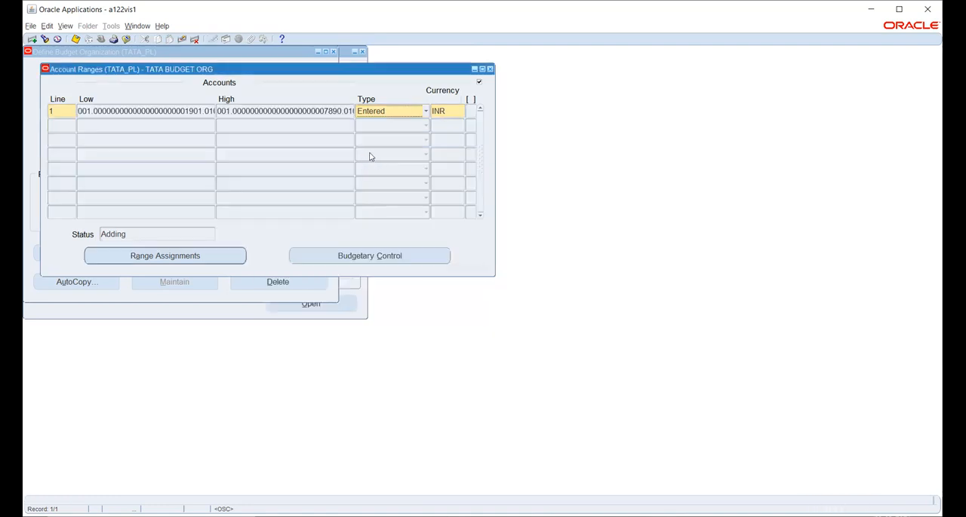
- Reopen the account range on line 1 and examine the department values available for its low end
click(150, 110)
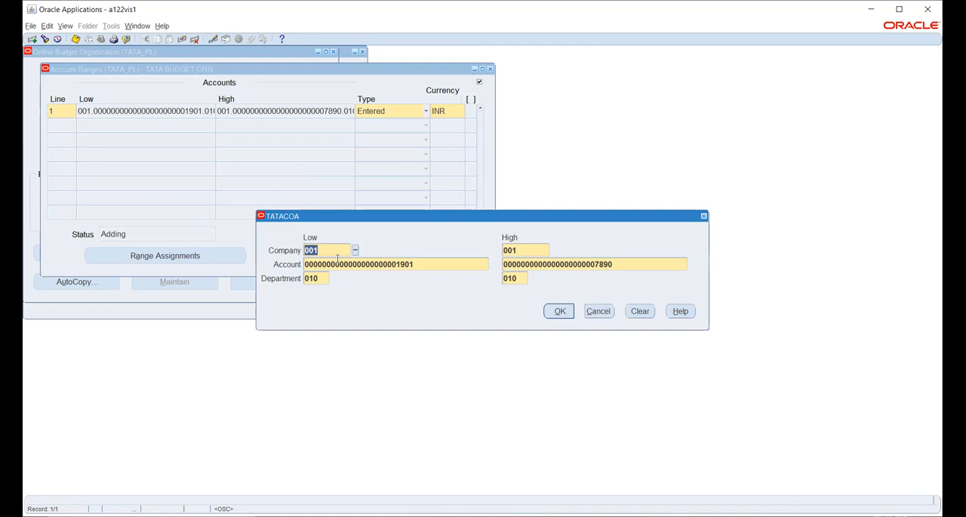
click(317, 279)
click(333, 278)
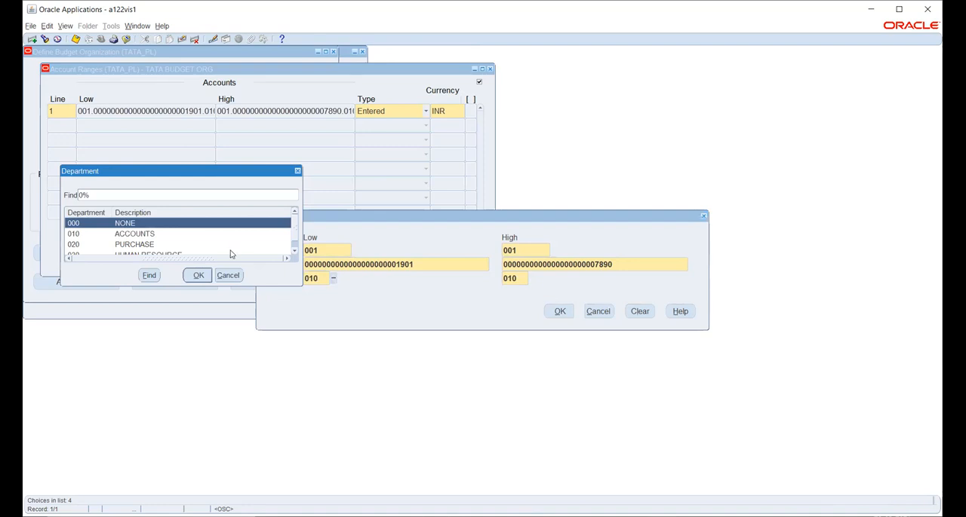
click(156, 237)
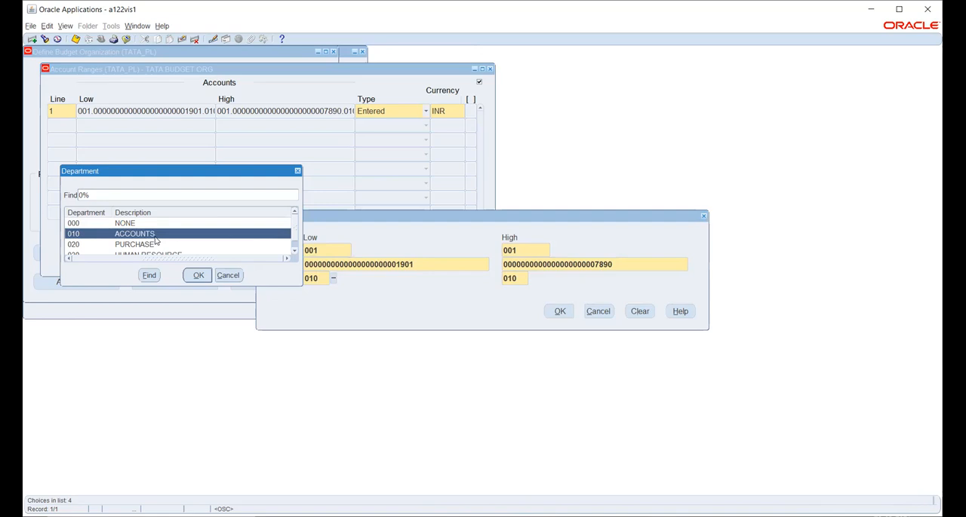
click(295, 254)
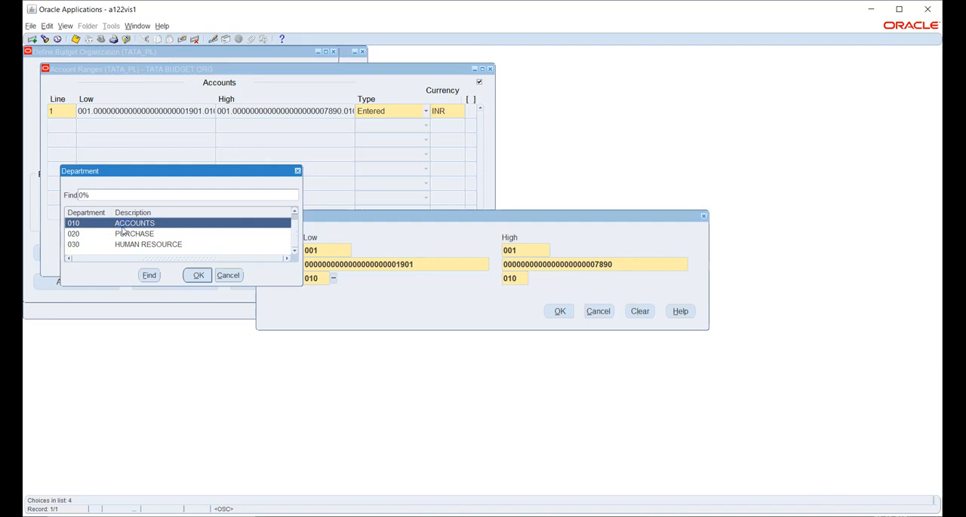
click(228, 276)
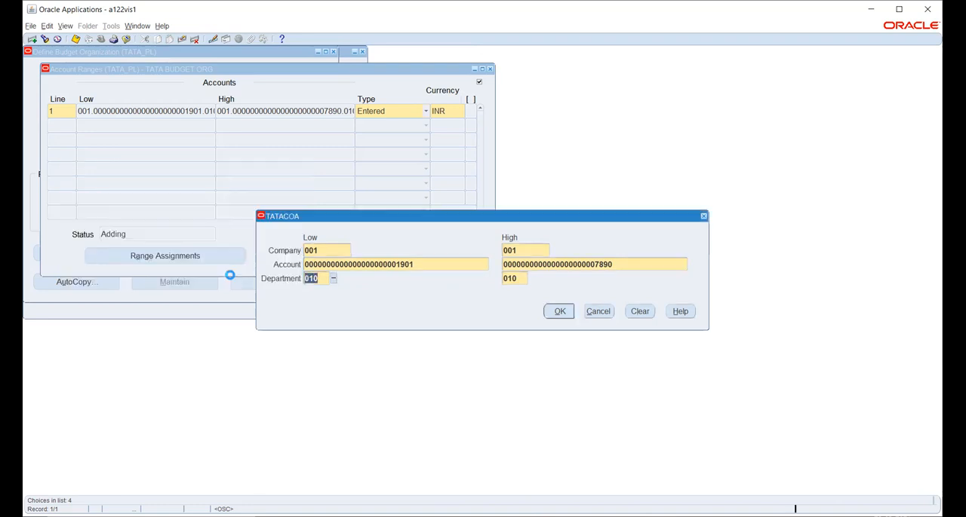
click(558, 311)
- Try the Calculated type on account range line 1 and return it to Entered
click(388, 117)
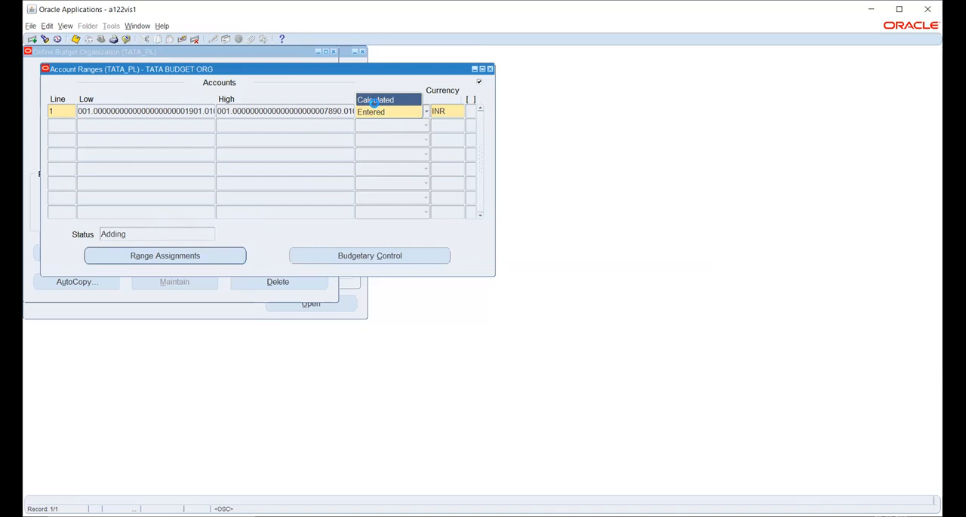
click(369, 103)
click(370, 114)
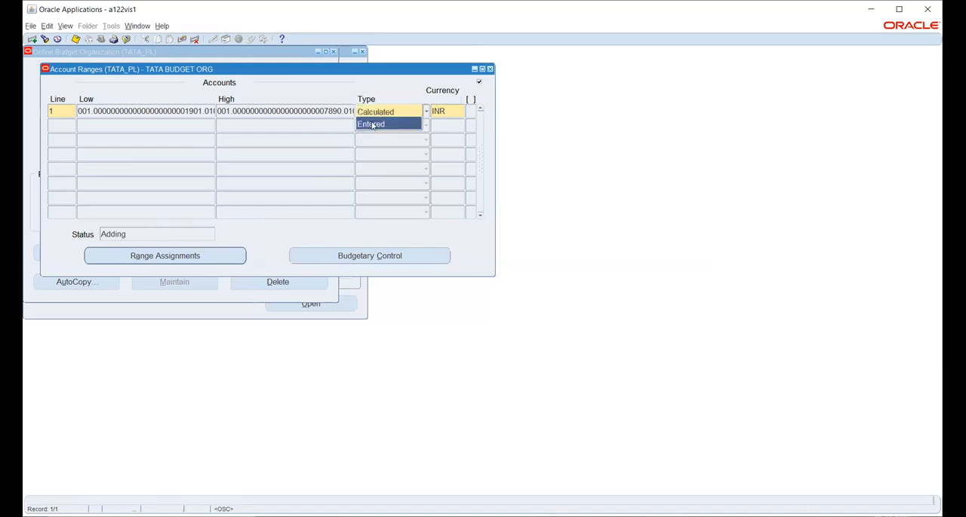
click(371, 124)
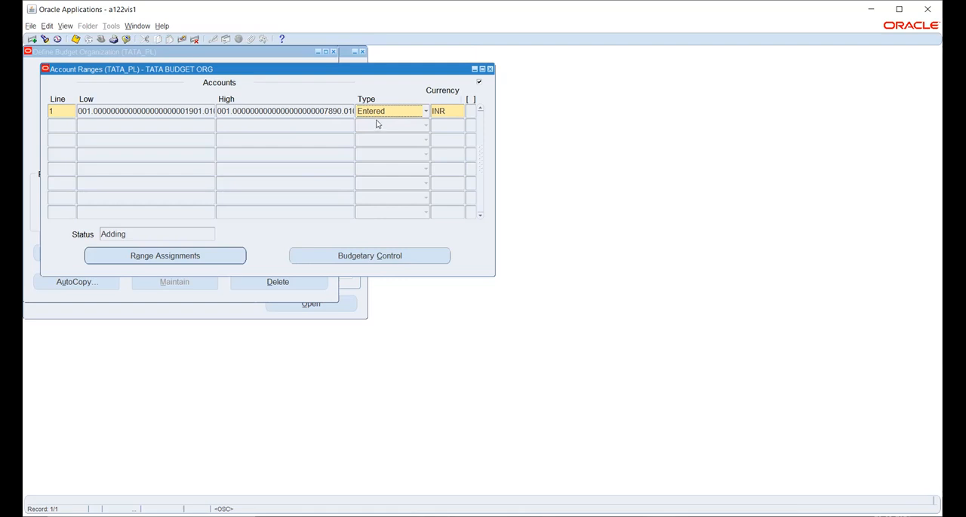
click(455, 114)
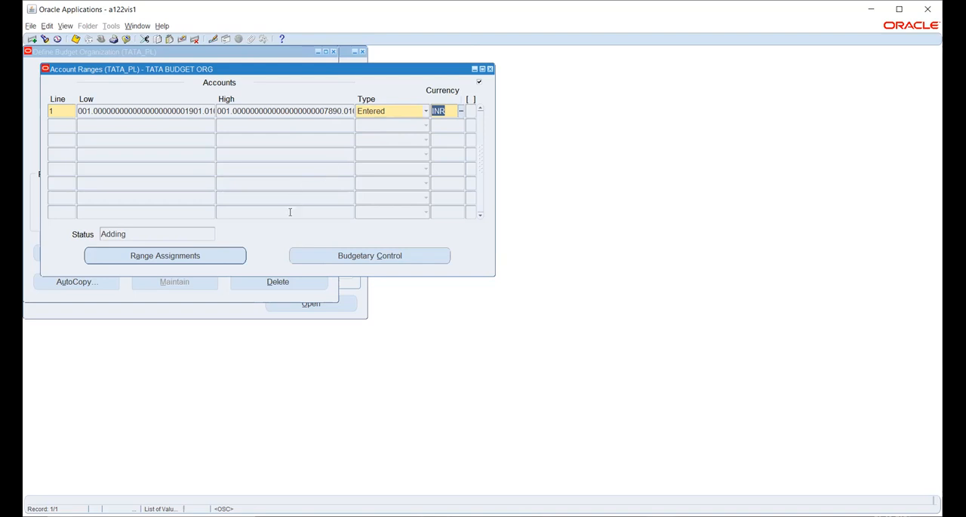
- Open the range's budgetary control options and set the funds check level to Absolute and the amount type to YTD
click(343, 256)
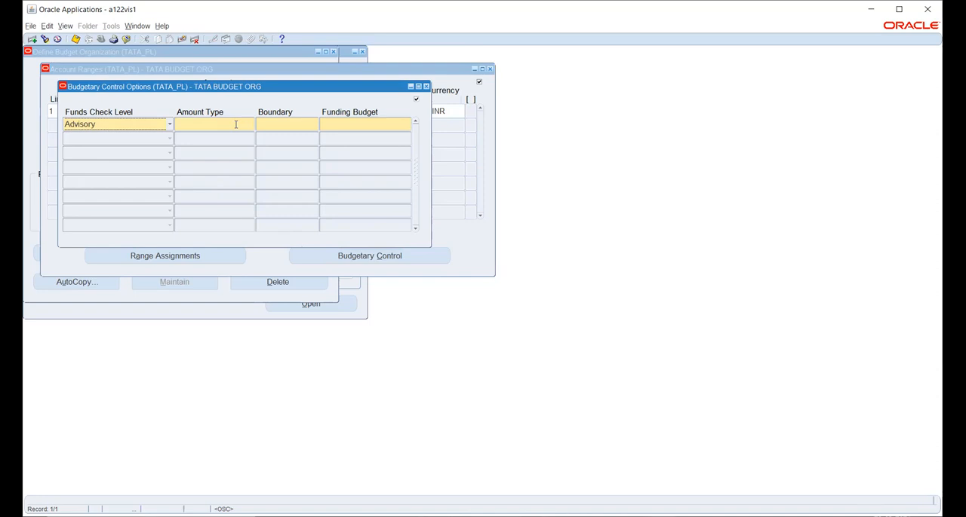
click(141, 129)
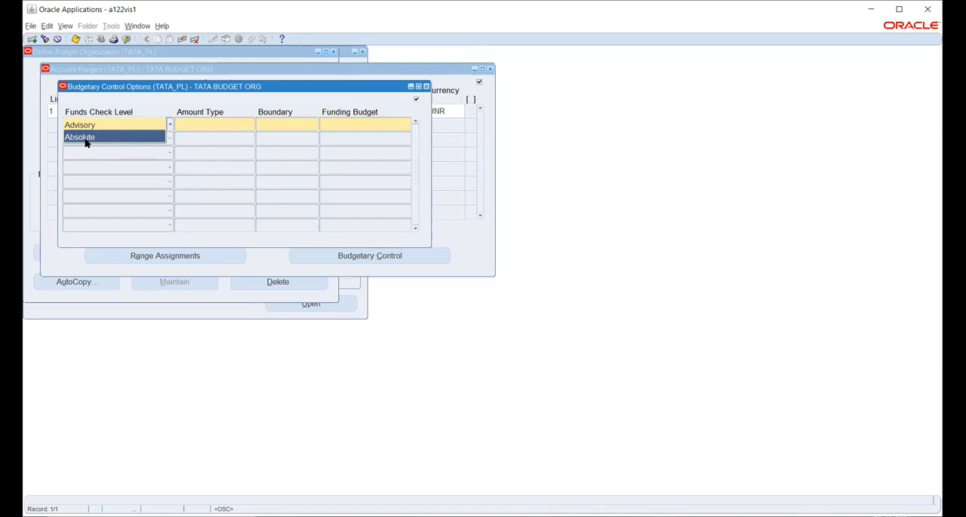
click(85, 139)
click(209, 125)
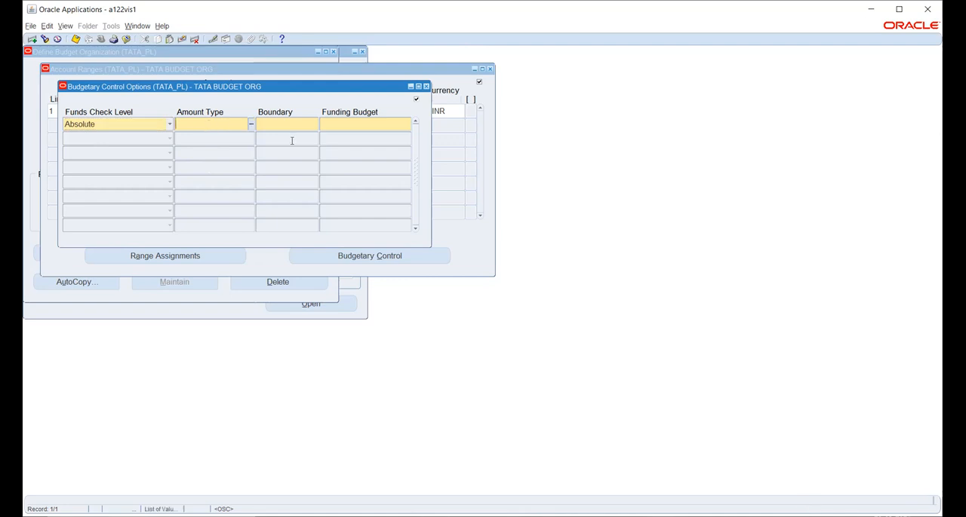
click(251, 124)
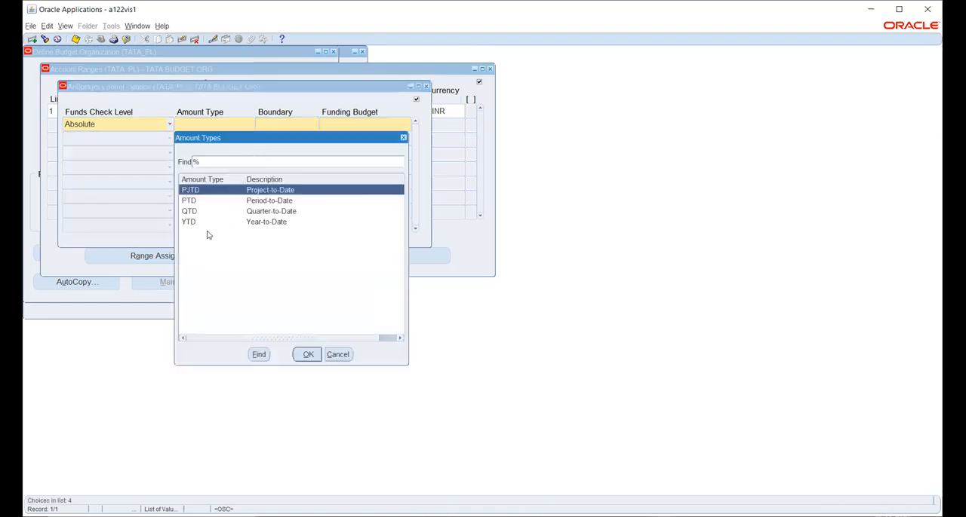
click(194, 202)
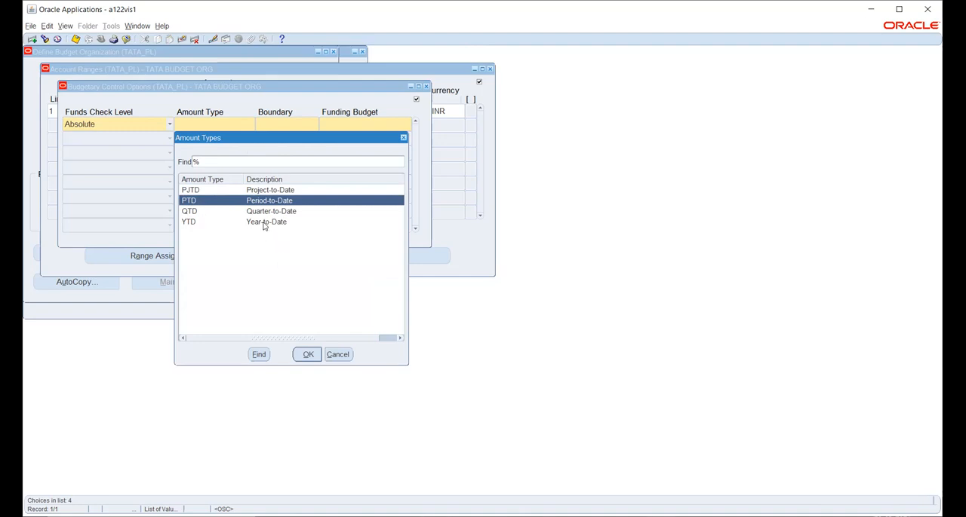
click(263, 223)
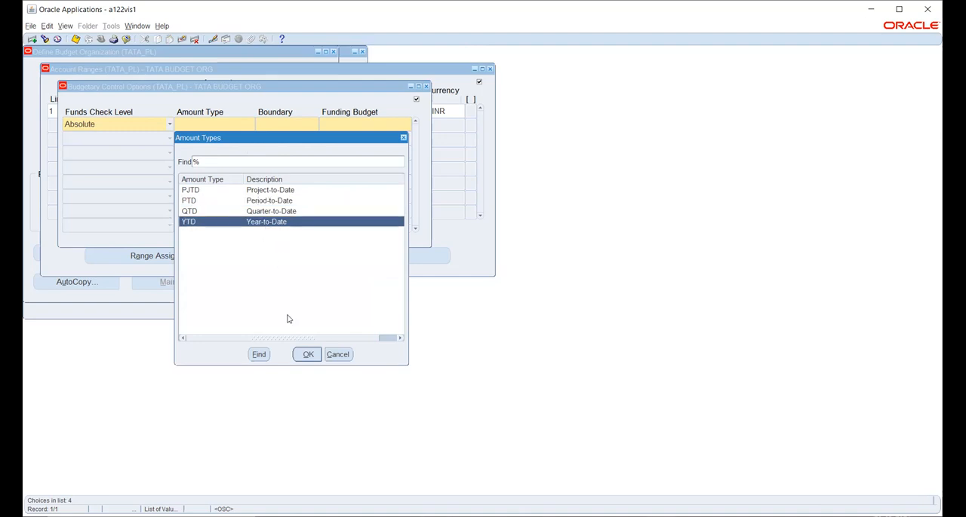
click(307, 355)
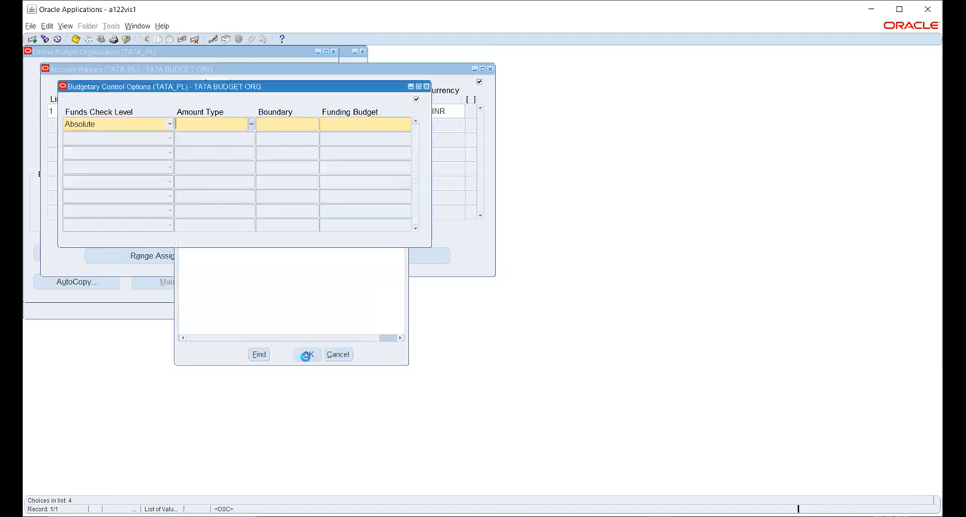
- Set the control boundary to Year and the funding budget to TATA BUDGET
click(315, 125)
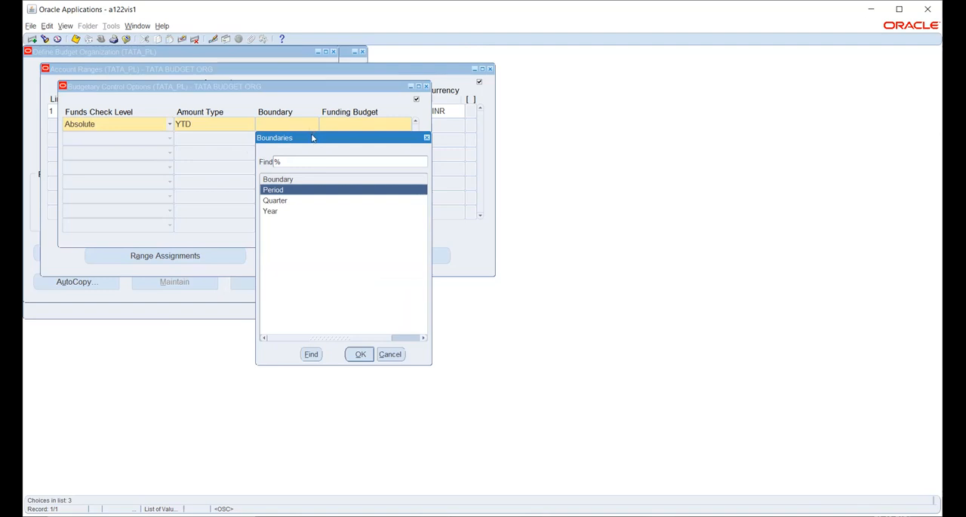
click(361, 355)
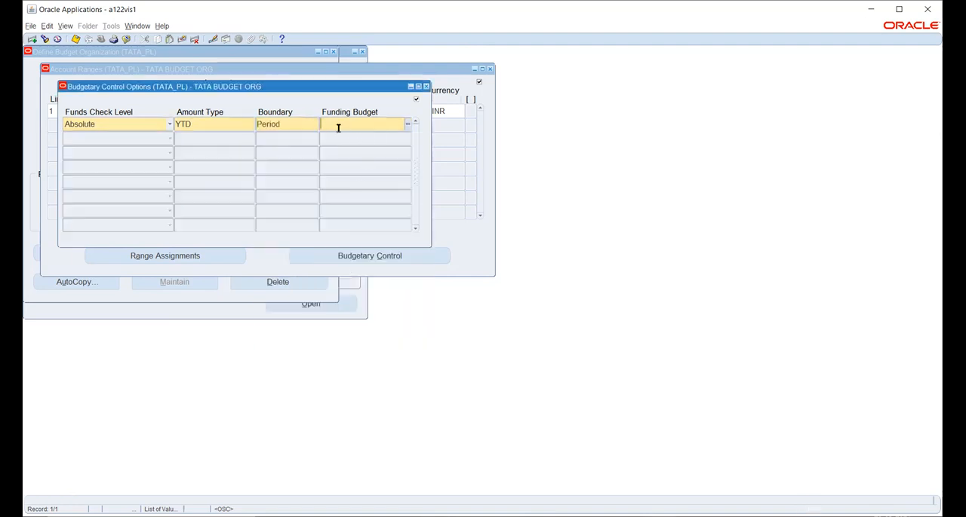
double_click(311, 126)
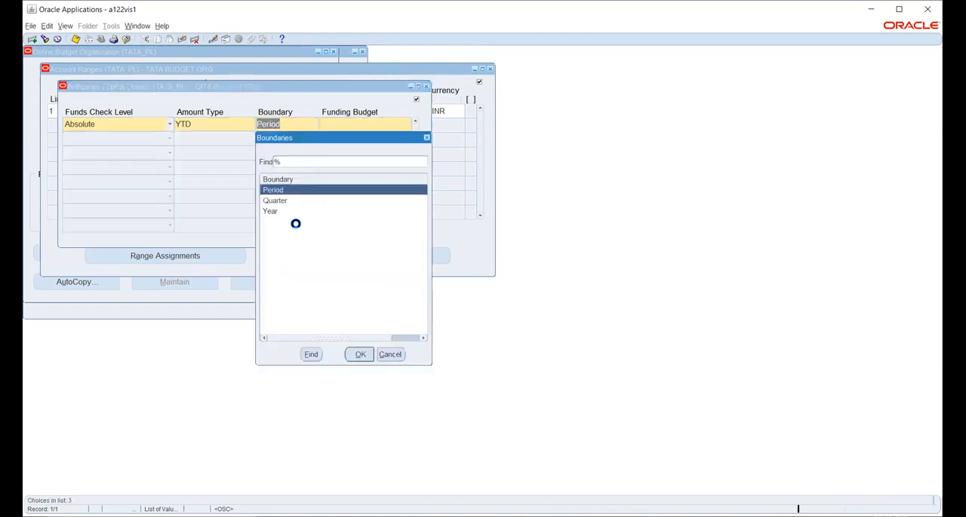
click(267, 212)
click(357, 355)
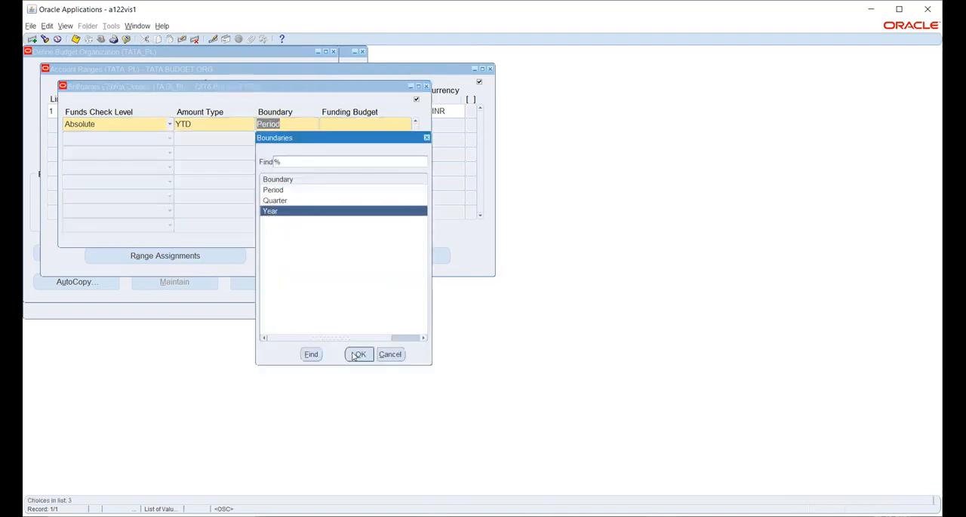
click(408, 125)
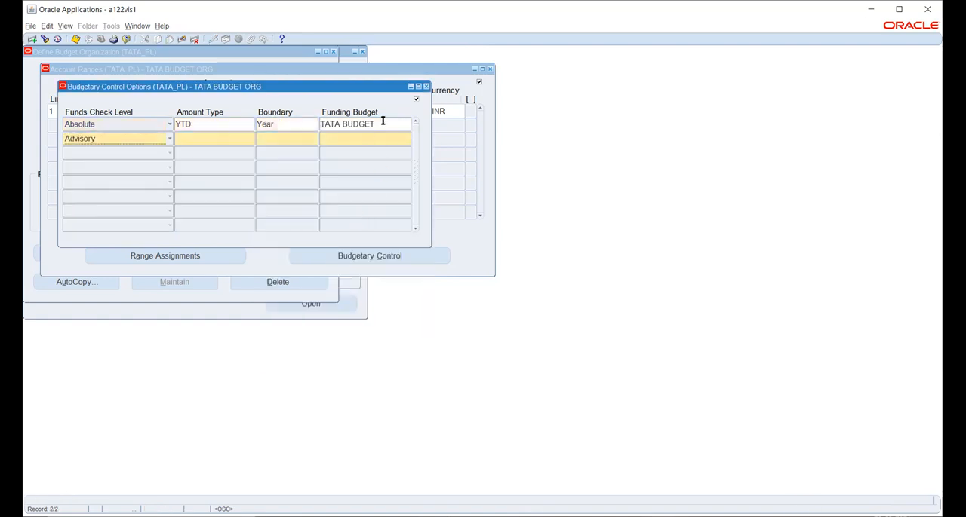
- Check the amount type, boundary and funding budget entries, and save the budgetary control options
click(382, 122)
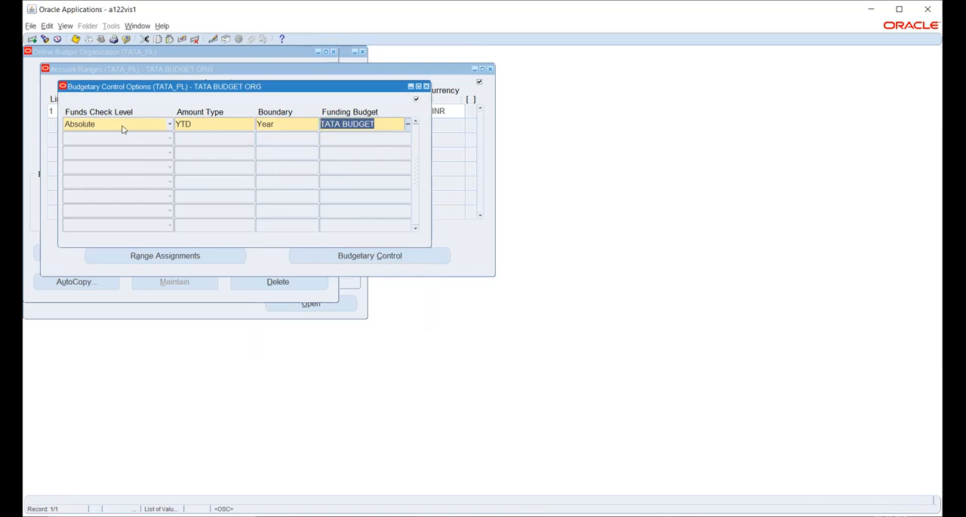
click(204, 123)
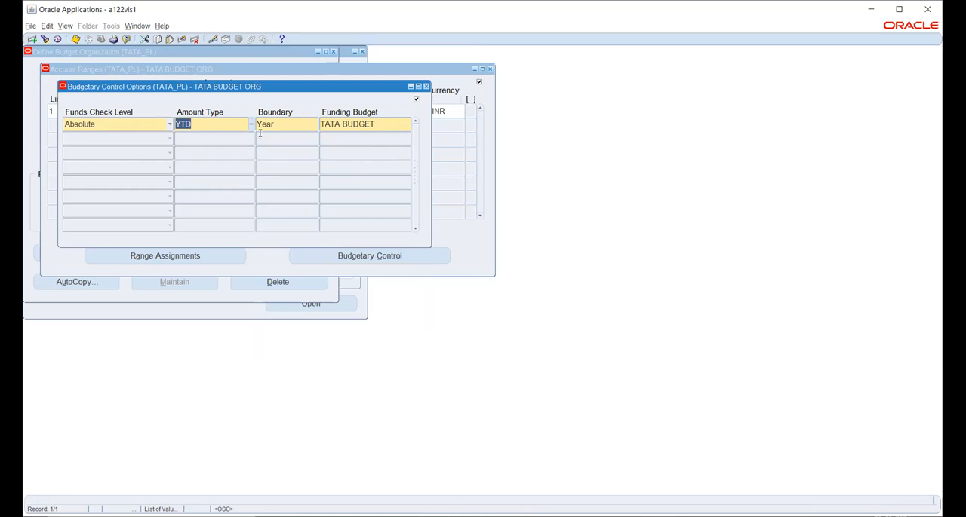
click(291, 124)
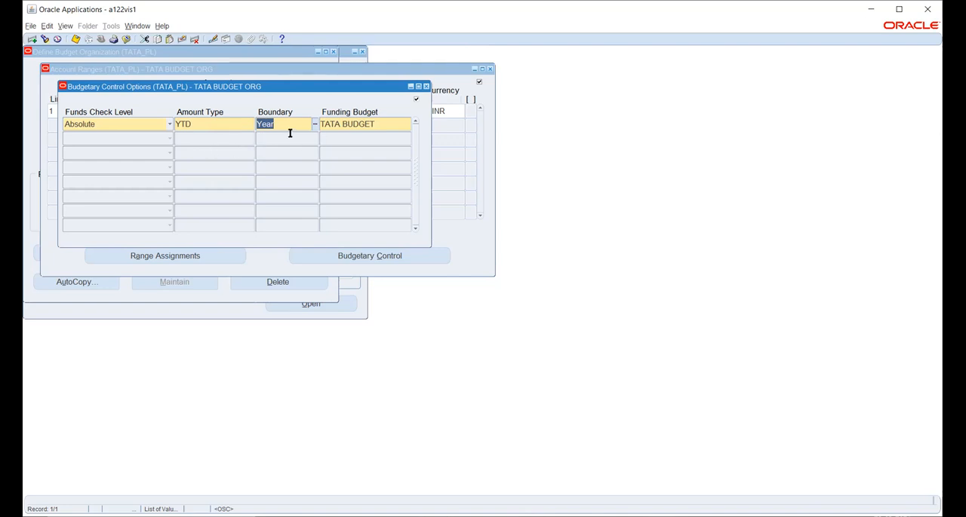
click(379, 123)
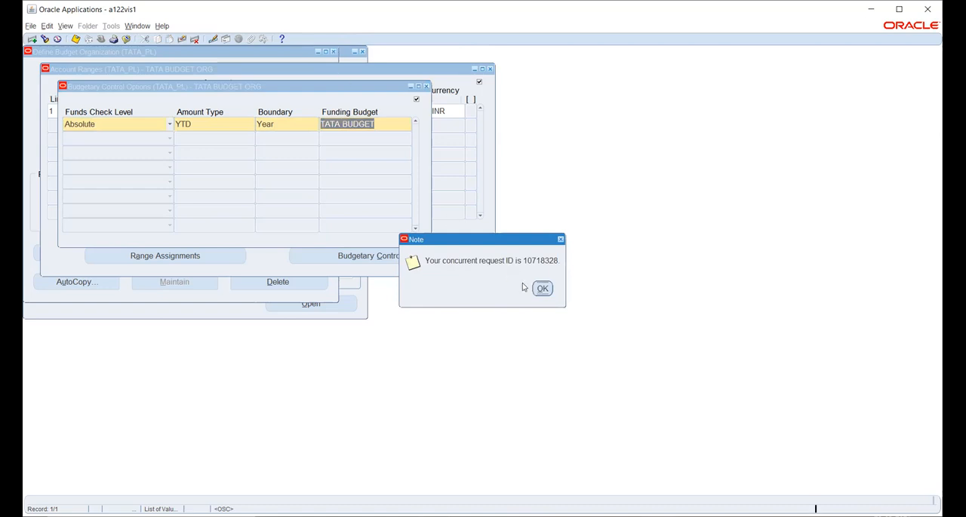
click(542, 288)
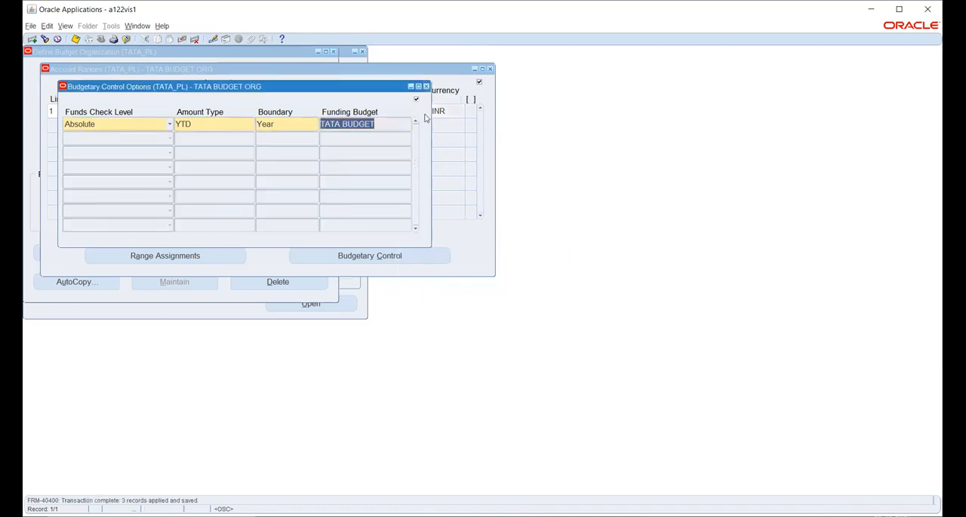
- Close the control options and account ranges, save TATA BUDGET ORG and return to the function list
click(426, 86)
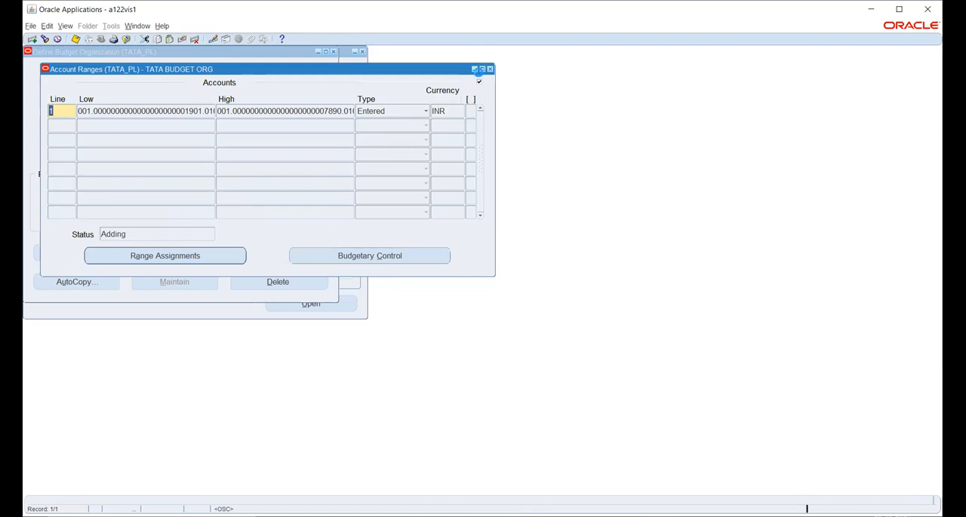
click(489, 68)
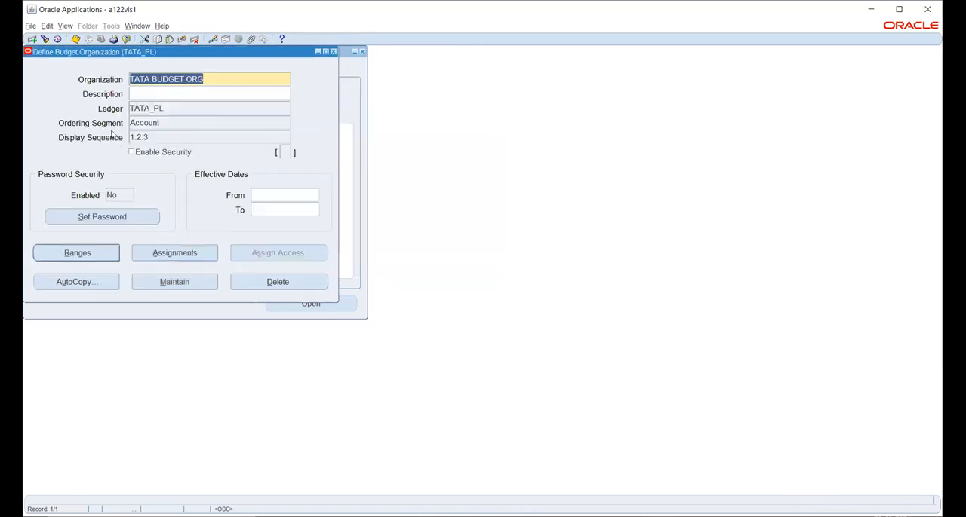
click(75, 38)
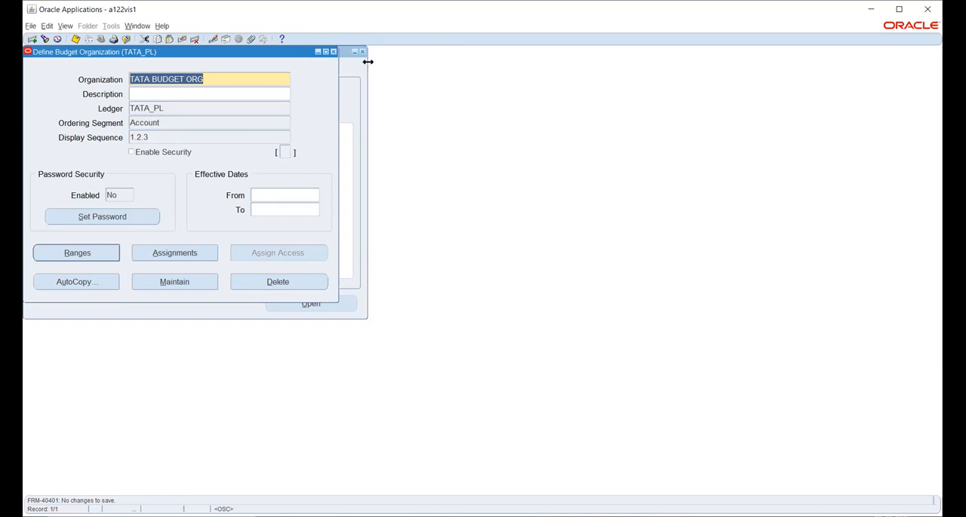
click(333, 52)
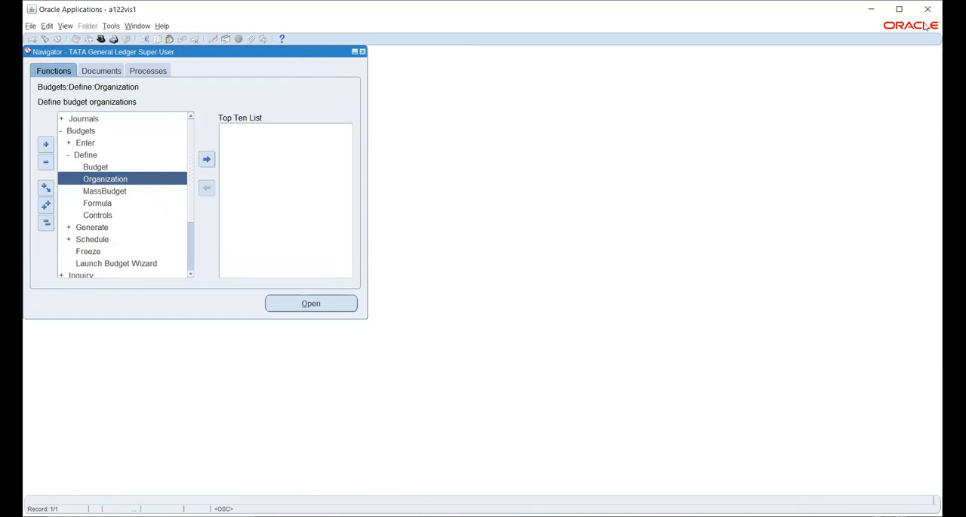
click(899, 10)
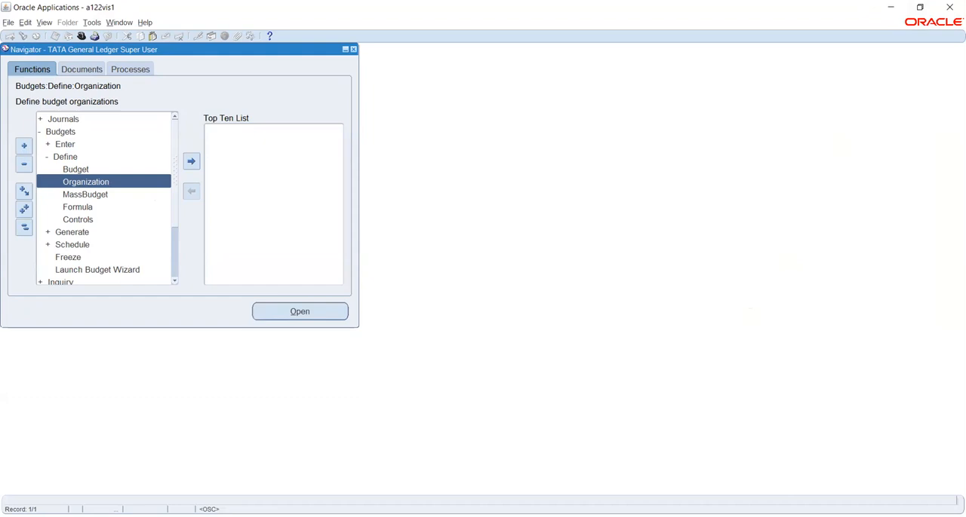
key(alt+Tab)
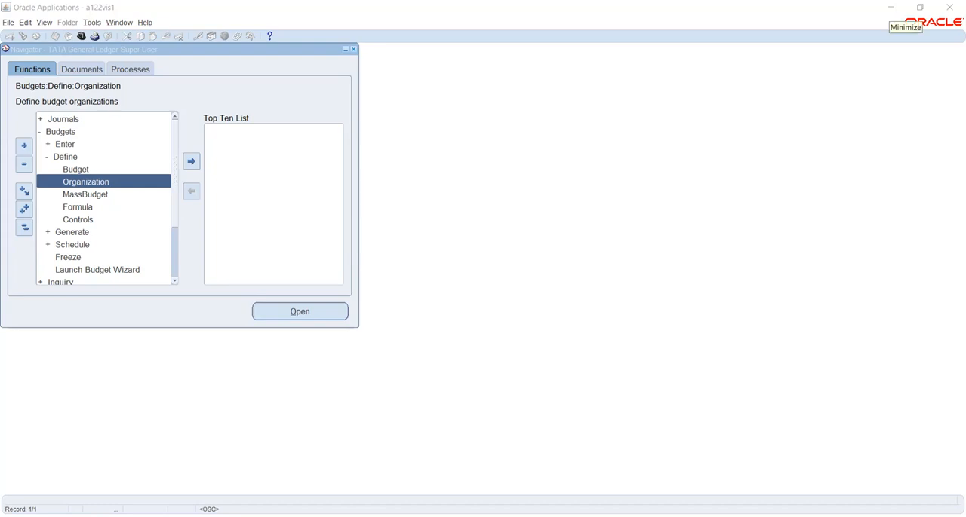
click(889, 11)
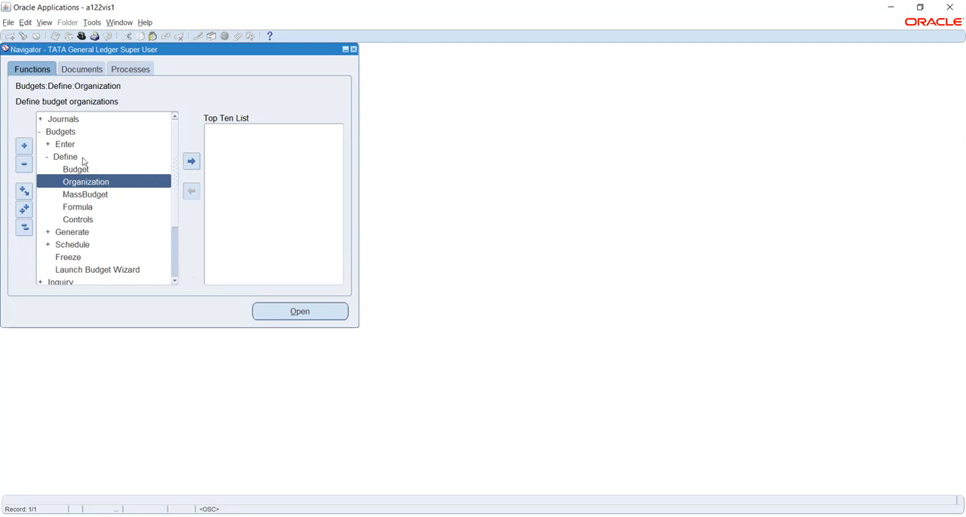
- Try to select a budget for entering budget amounts in the TATA_PL ledger, and close the budget amounts form
click(62, 144)
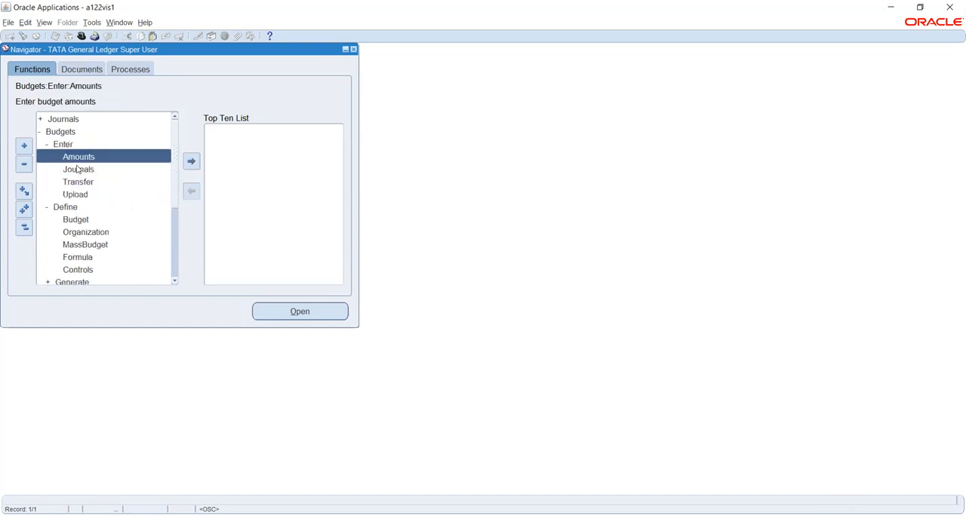
double_click(81, 160)
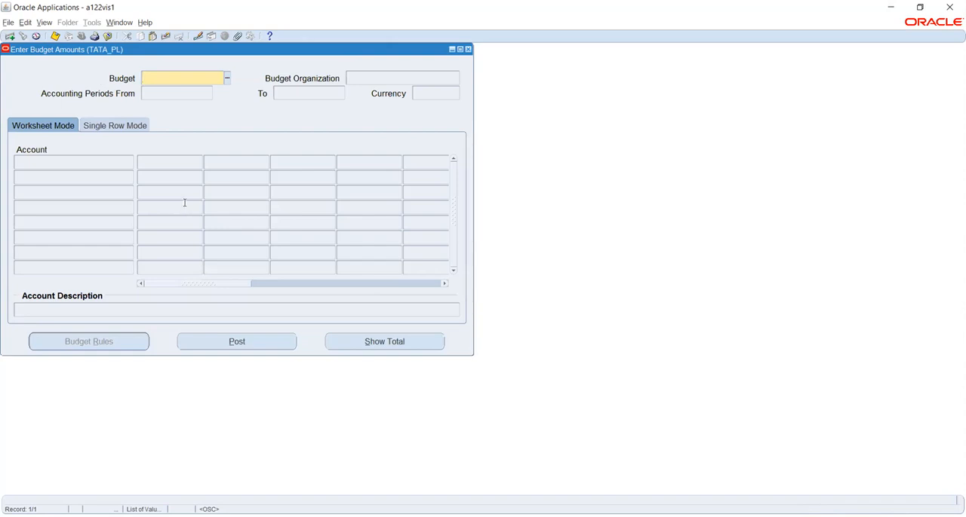
click(228, 79)
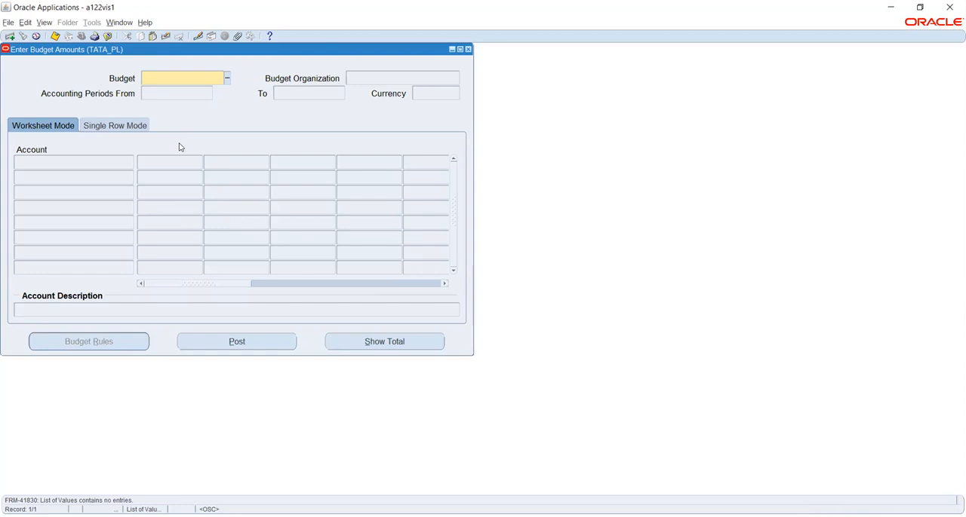
click(226, 78)
click(567, 297)
click(467, 50)
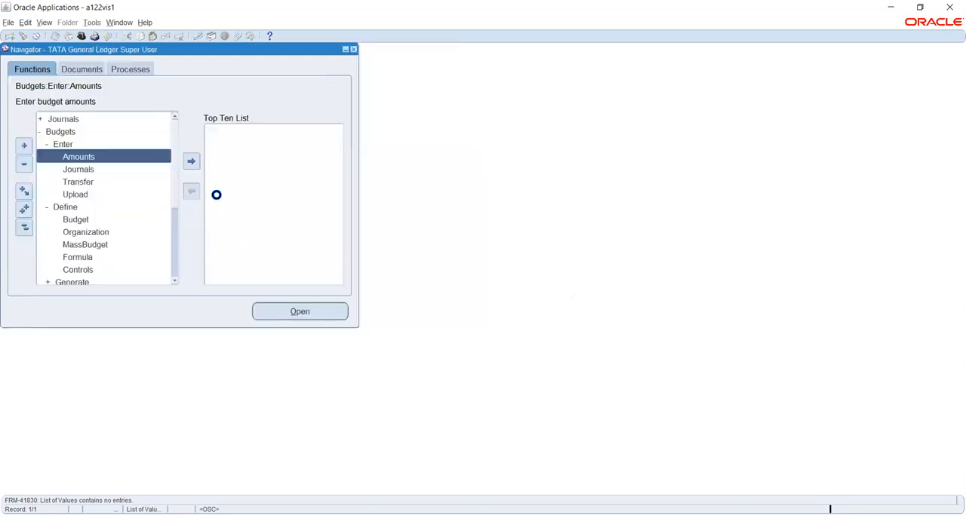
- Try to select a budget for entering budget journals in the TATA_PL ledger, and close the budget journals form
double_click(81, 170)
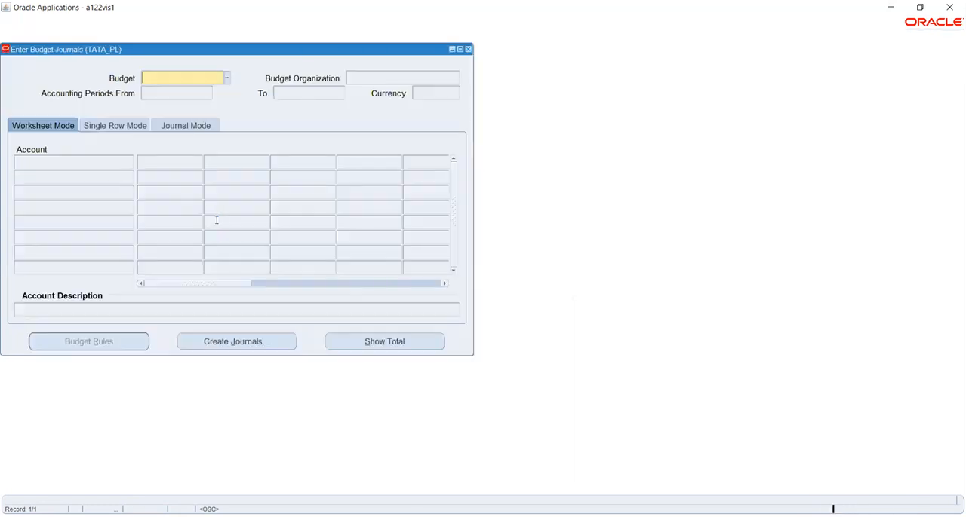
click(225, 78)
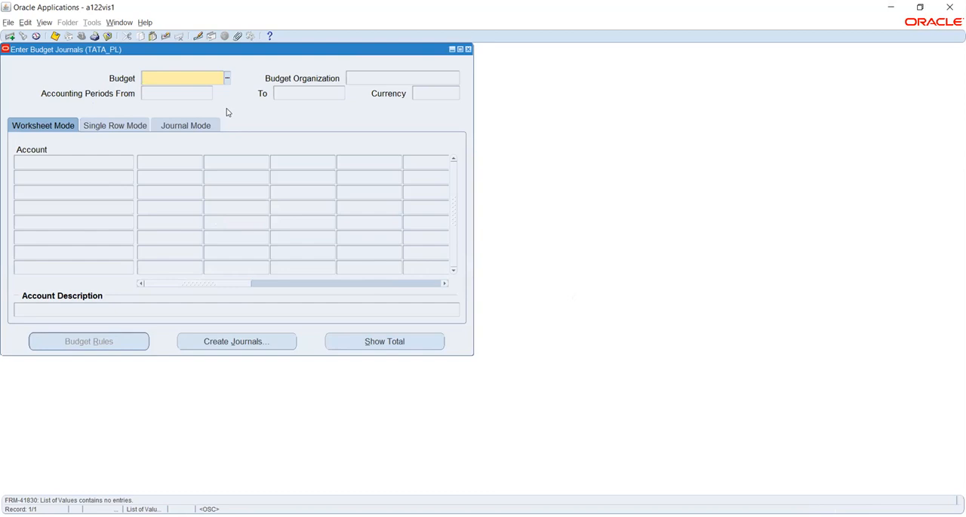
click(468, 49)
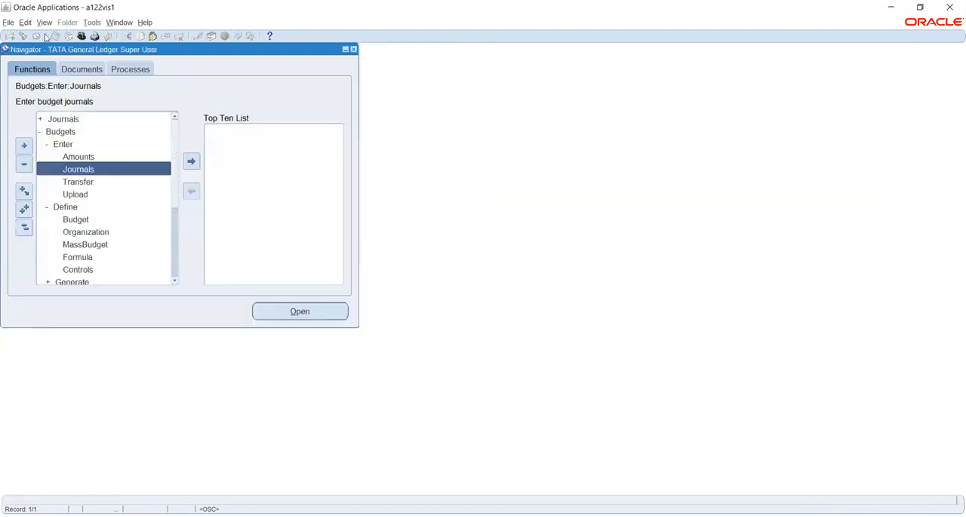
- Find all submitted concurrent requests and view the output of the most recent budget account range assignment request
click(44, 22)
click(64, 167)
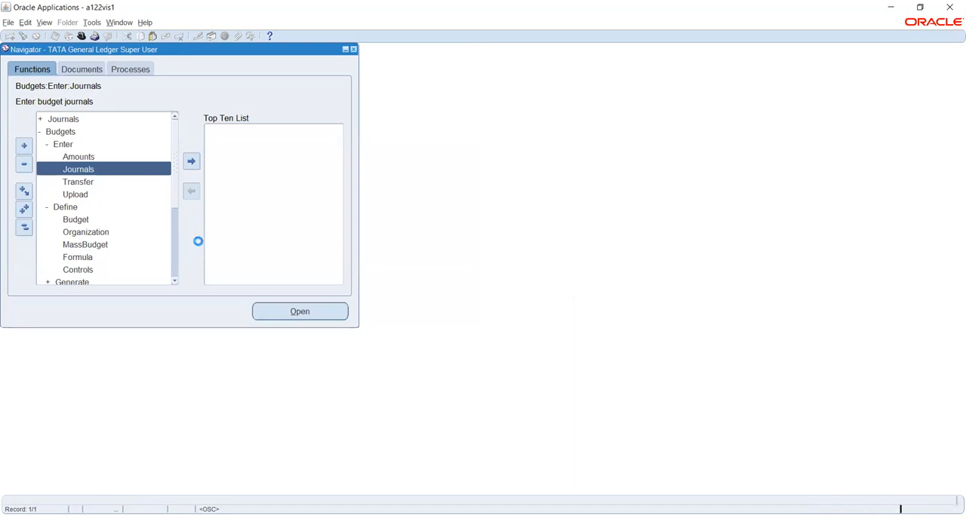
click(373, 343)
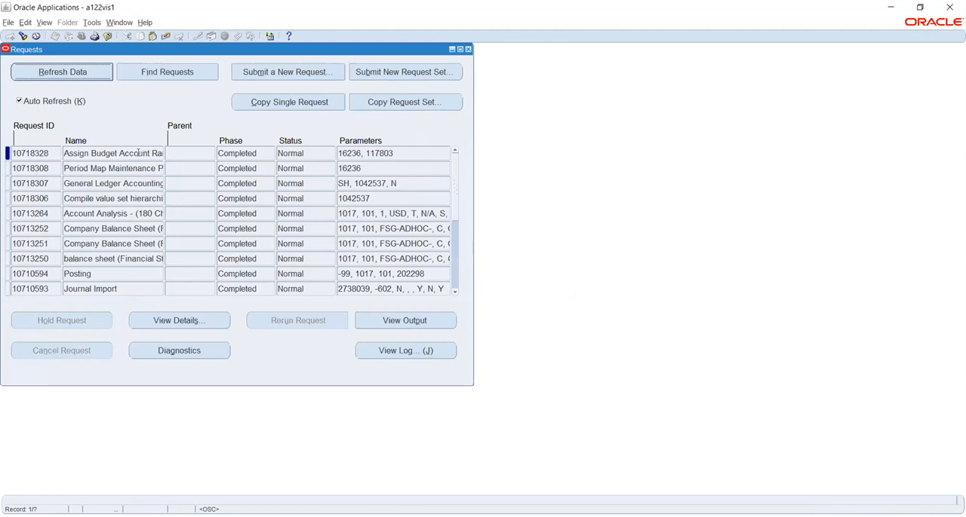
click(135, 153)
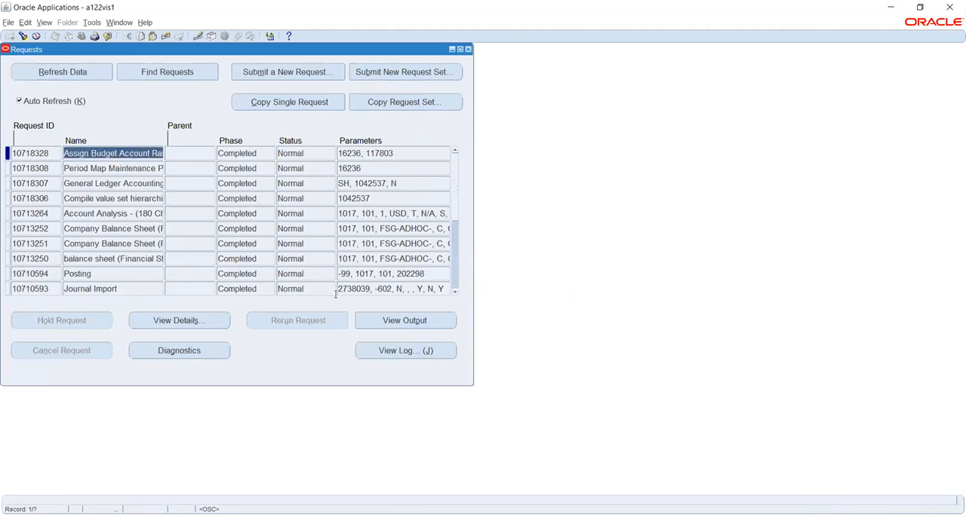
click(385, 321)
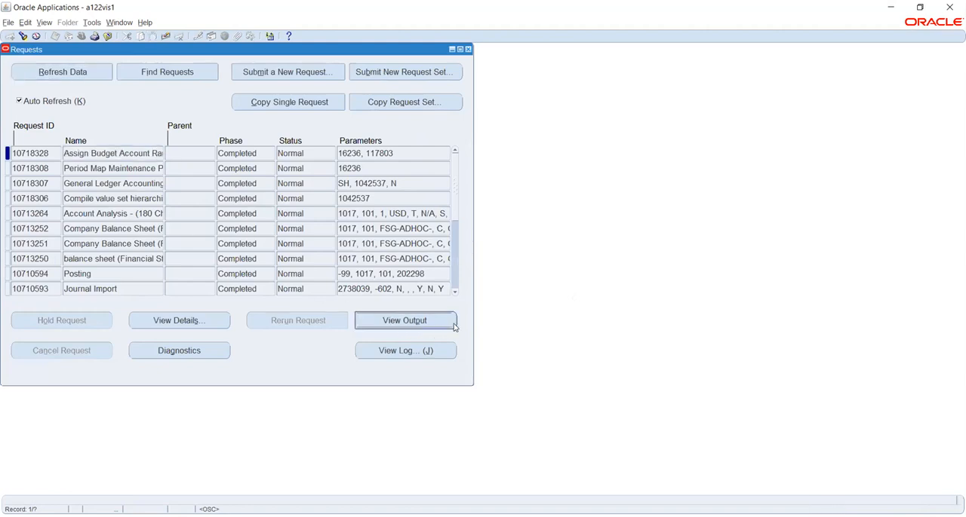
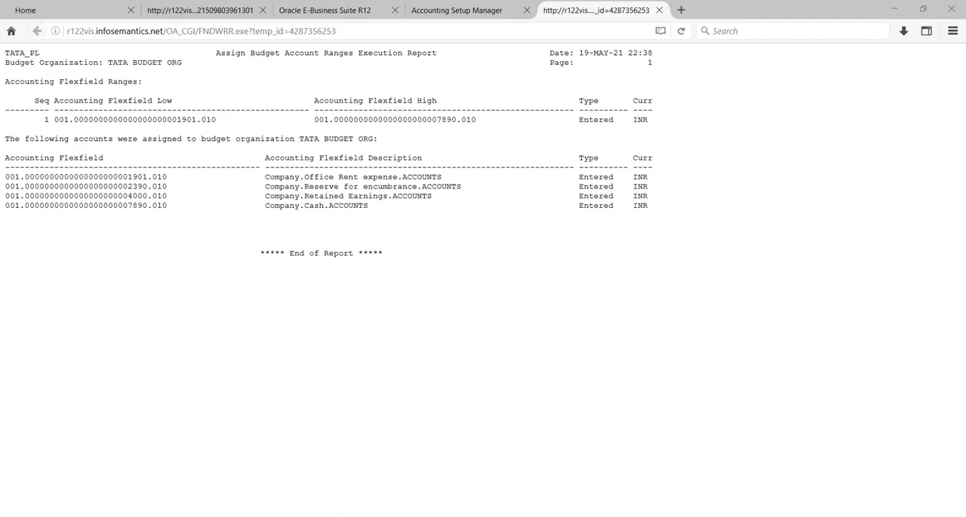
- Switch back to Oracle Applications, close the budget amounts form, and launch the Budget Wizard to look up a budget
key(alt+Tab)
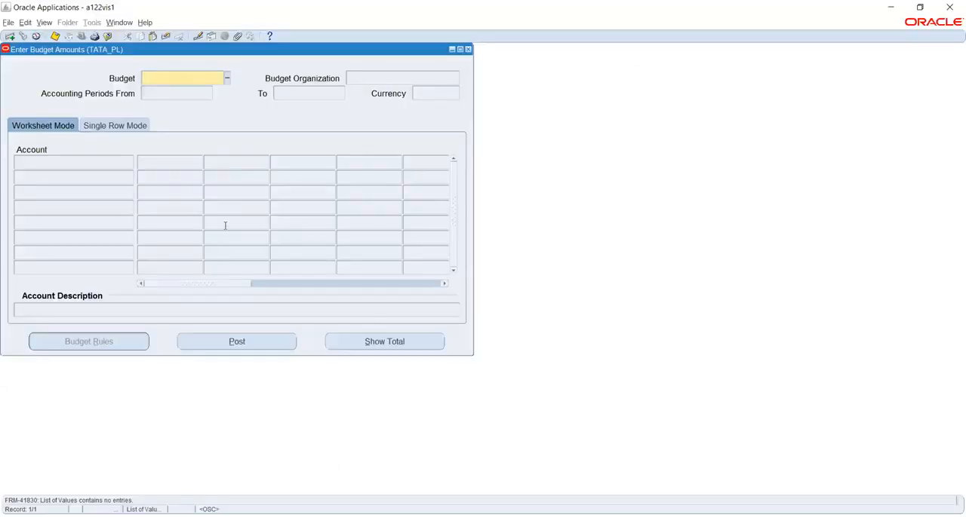
key(F4)
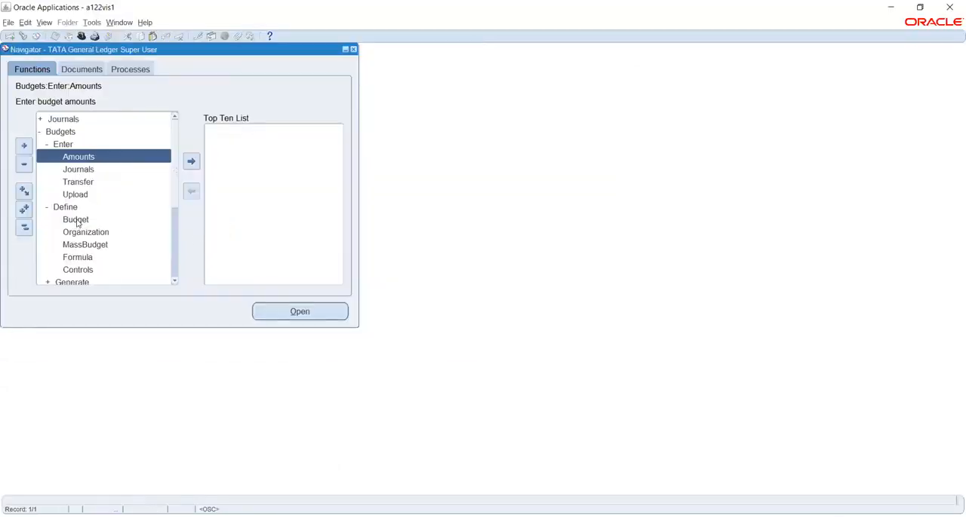
scroll(155, 203, down, 2)
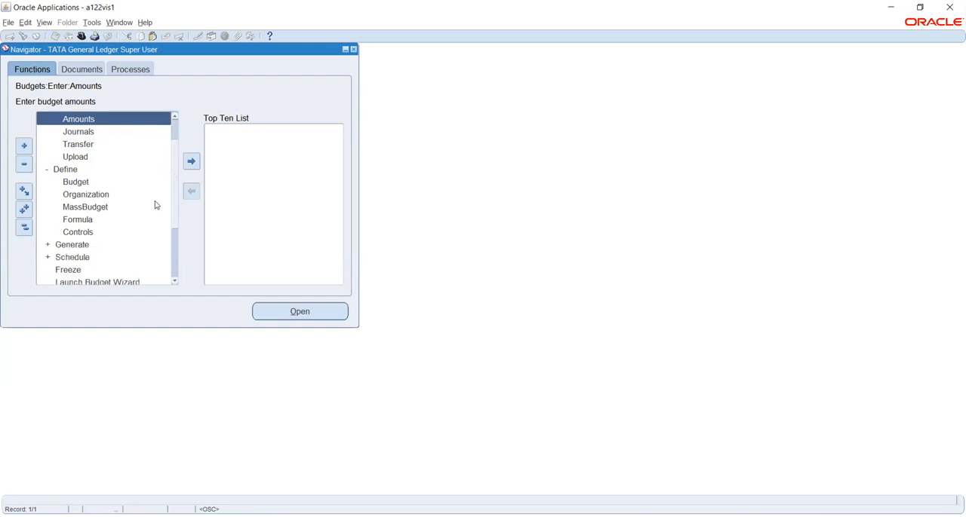
click(107, 244)
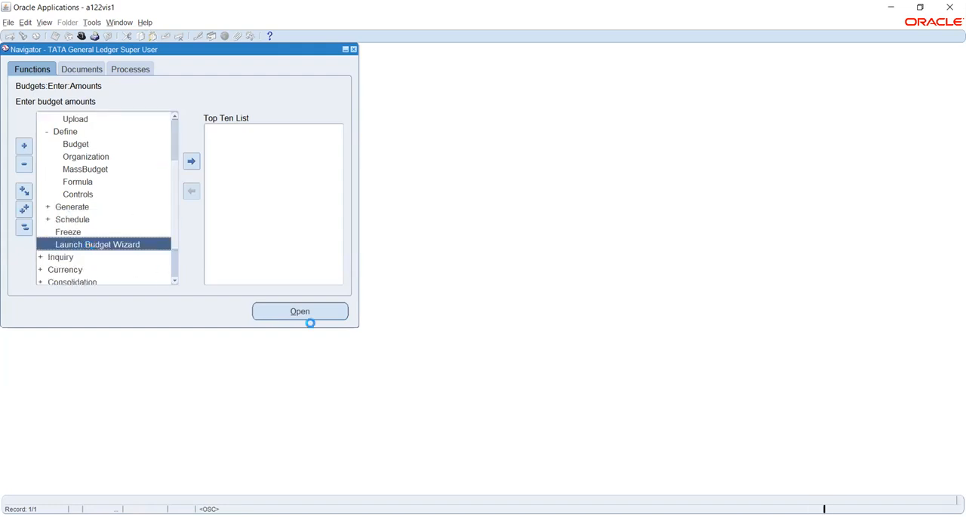
click(301, 311)
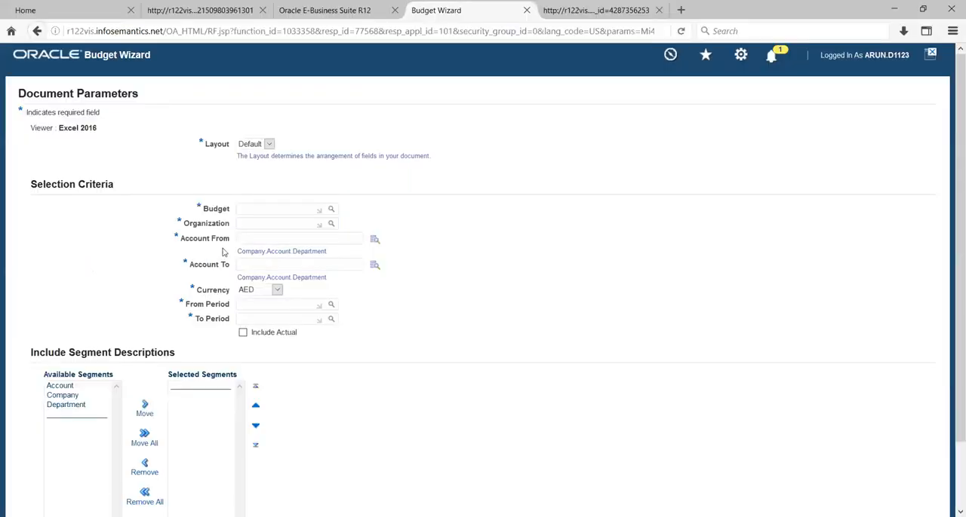
click(330, 210)
- Query TATA BUDGET in the budget definition, set its status to Current, save it and close the form
key(alt+Tab)
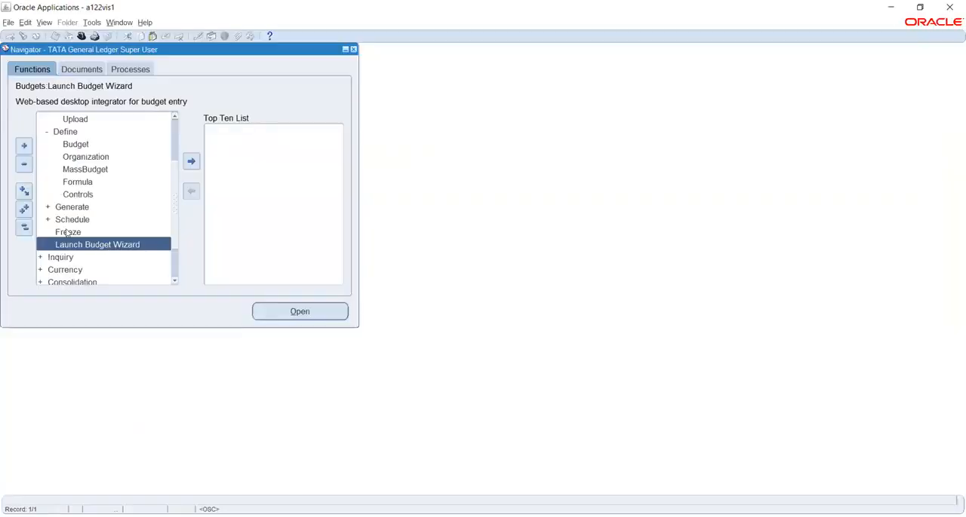
click(76, 145)
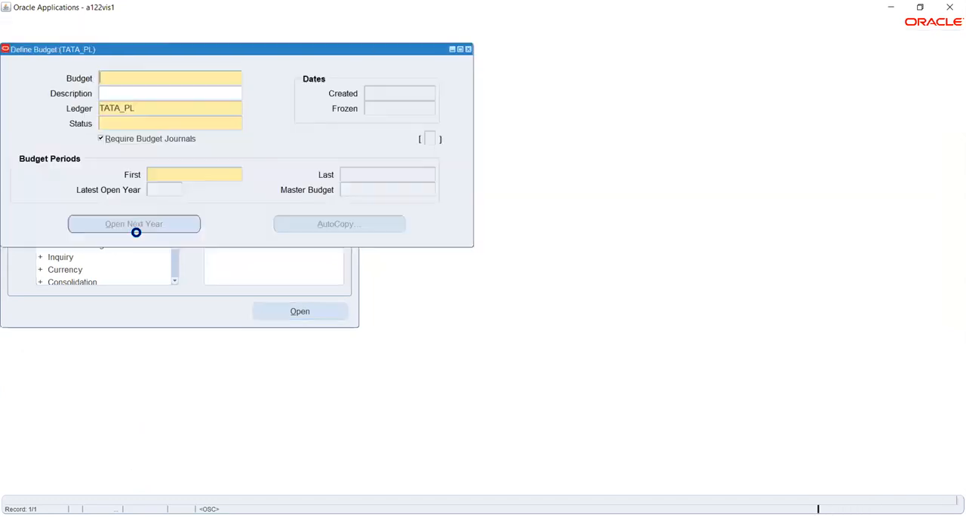
click(22, 35)
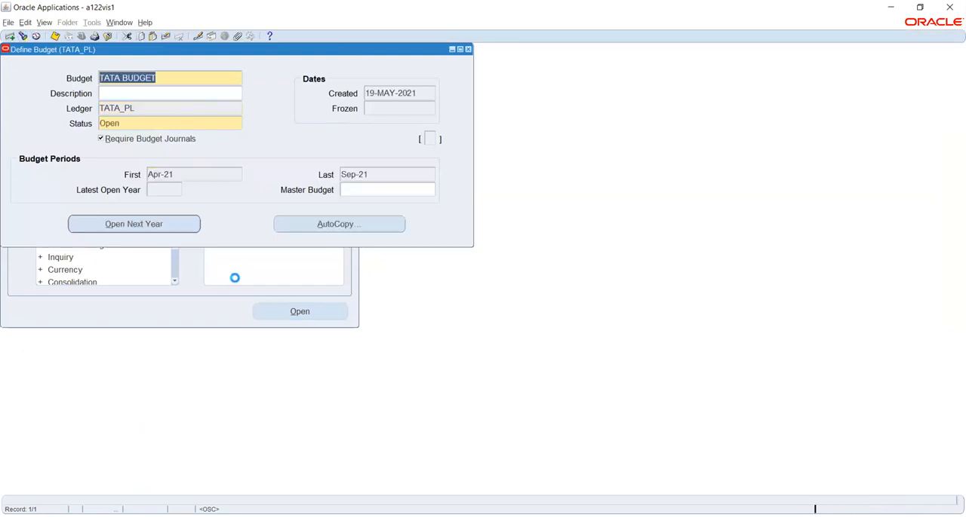
click(189, 174)
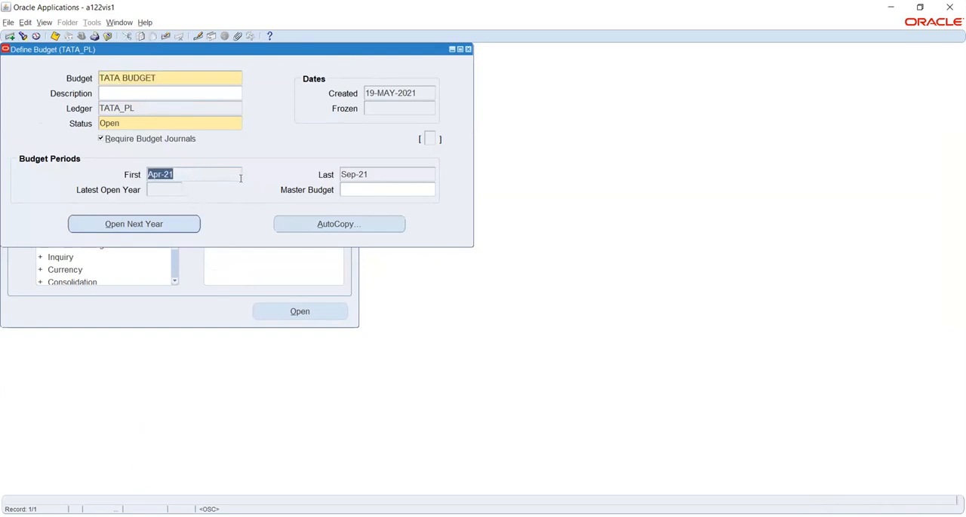
click(164, 122)
click(237, 123)
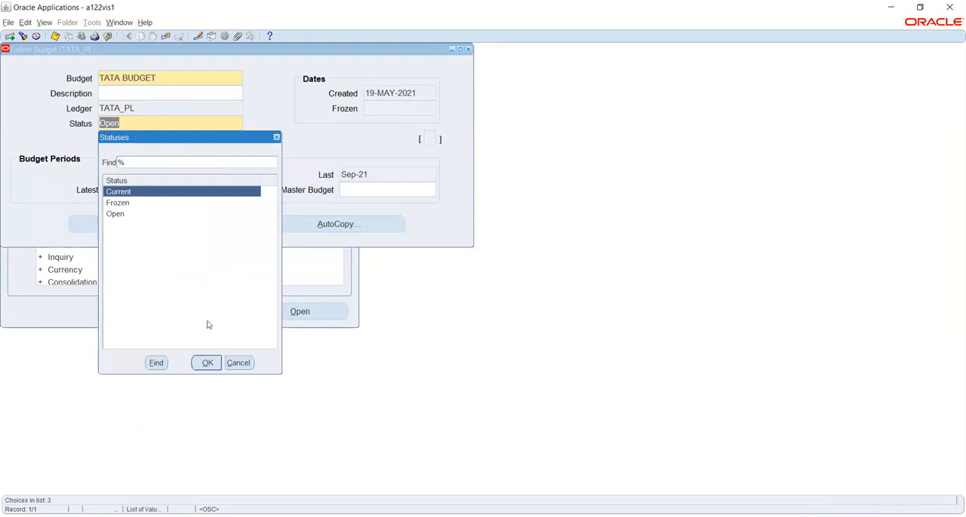
click(208, 363)
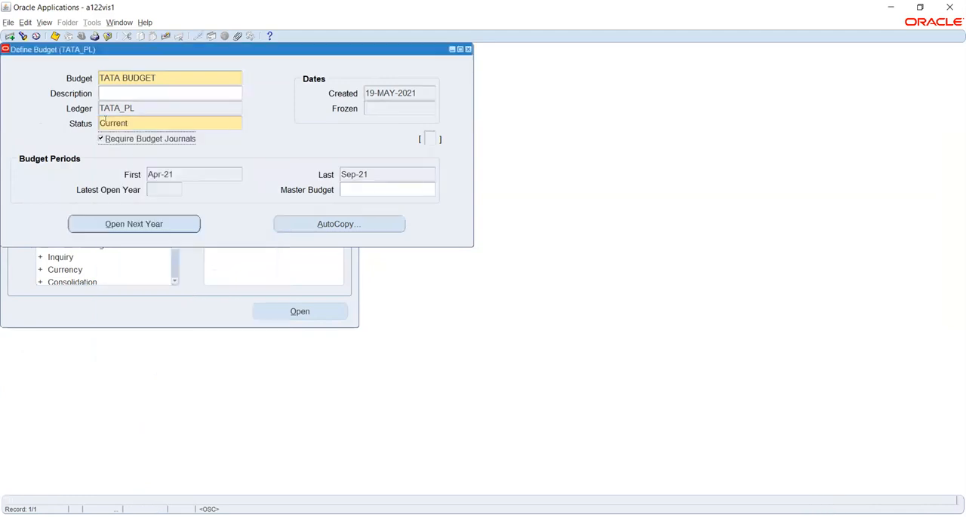
click(54, 37)
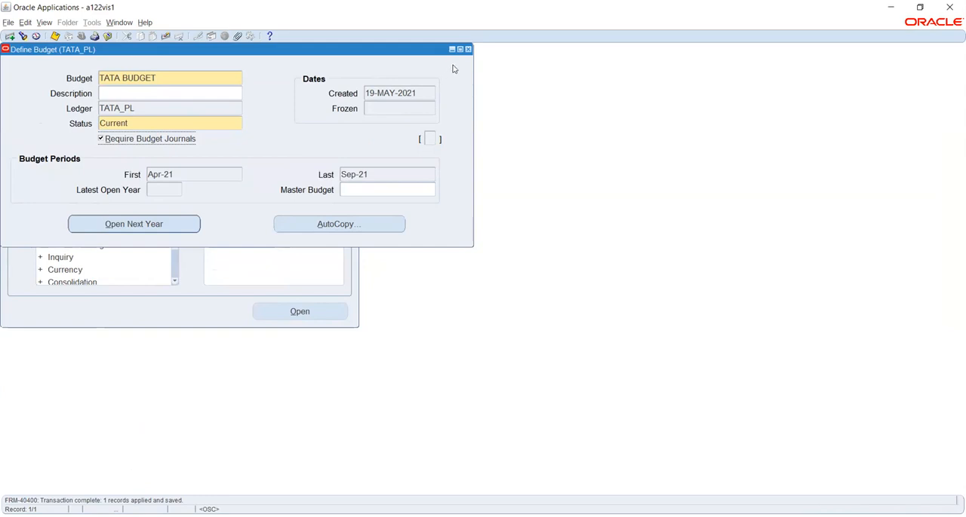
click(468, 50)
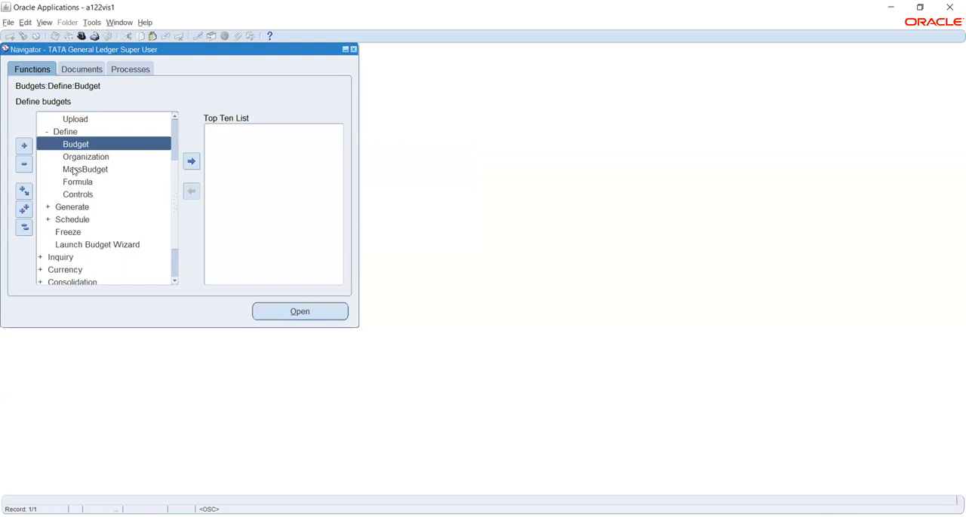
- Try entering budget amounts for TATA BUDGET, close the form, and launch the Budget Wizard again
scroll(74, 172, up, 3)
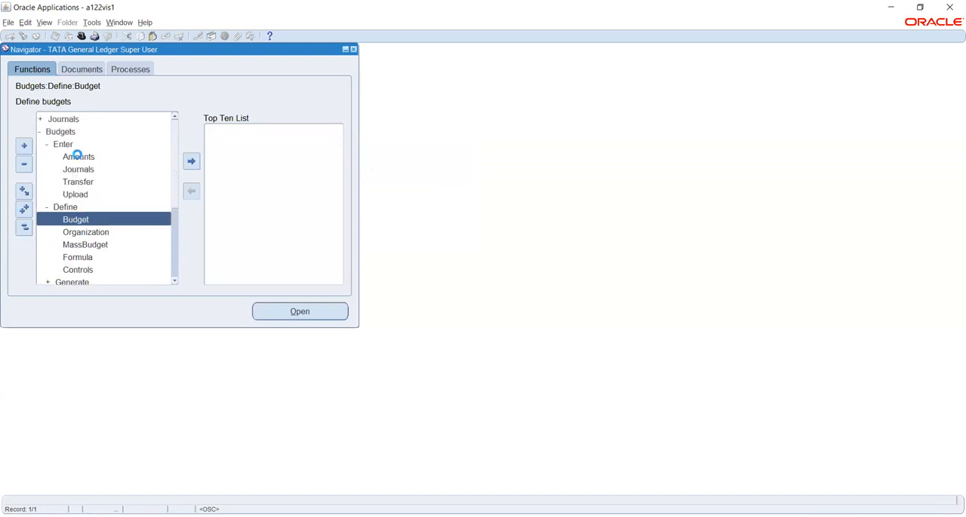
click(76, 156)
double_click(76, 156)
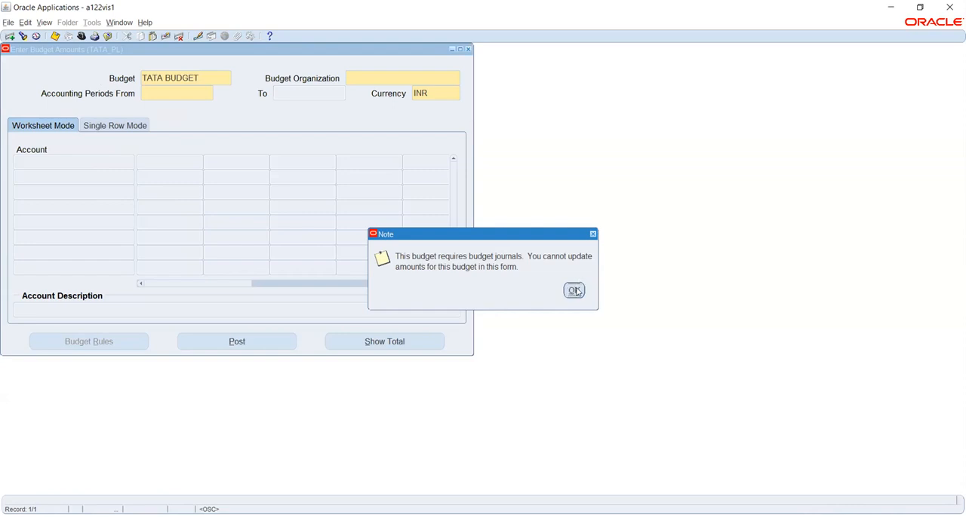
click(571, 291)
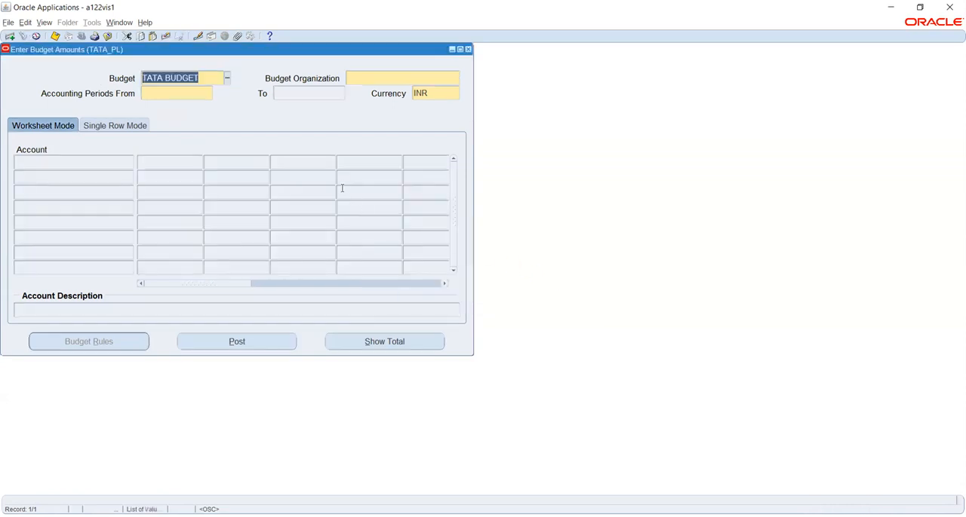
click(468, 50)
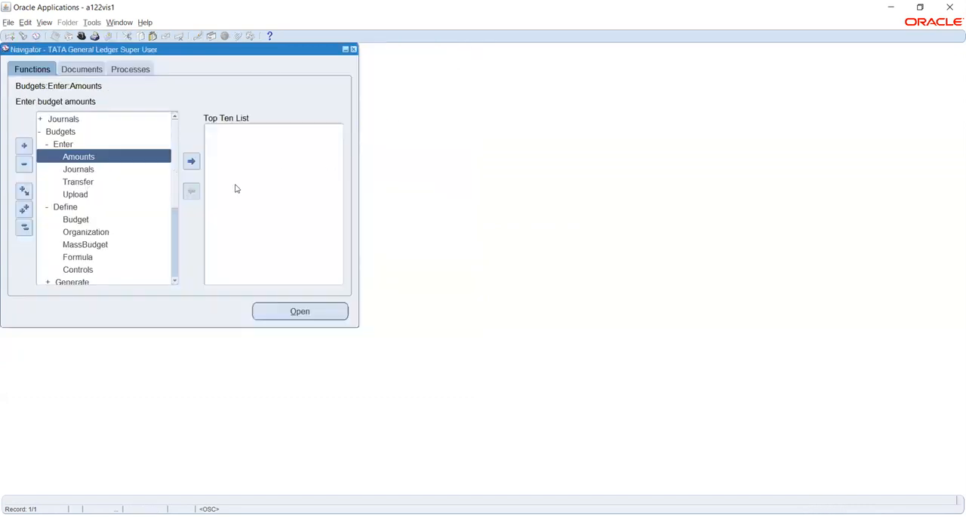
scroll(100, 219, down, 2)
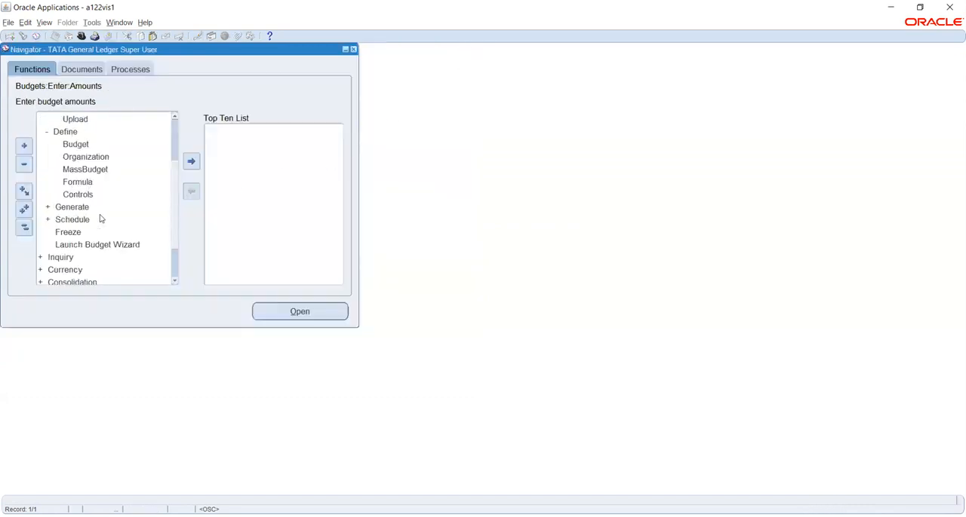
double_click(71, 246)
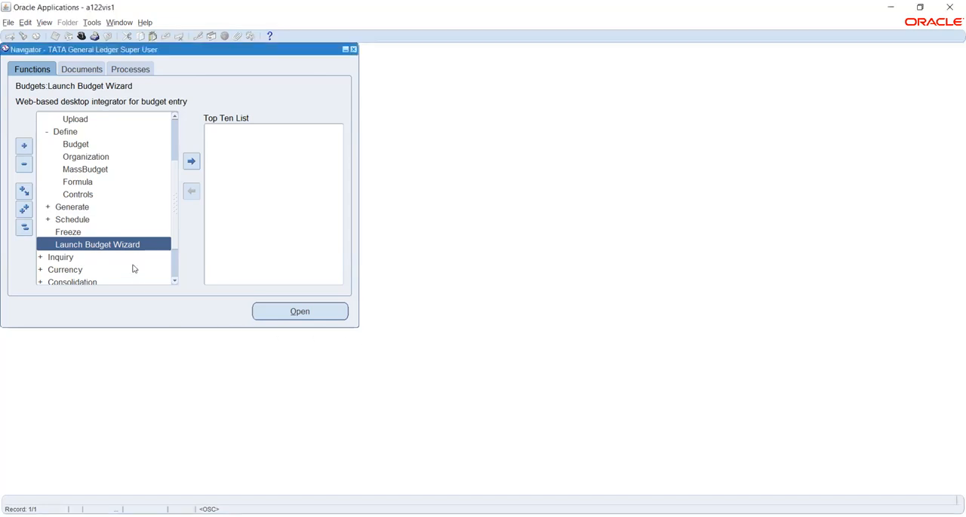
- Reopen the budget amounts form, select TATA BUDGET ORG as the budget organization and try to choose a starting accounting period
scroll(130, 200, up, 1)
scroll(130, 200, up, 1)
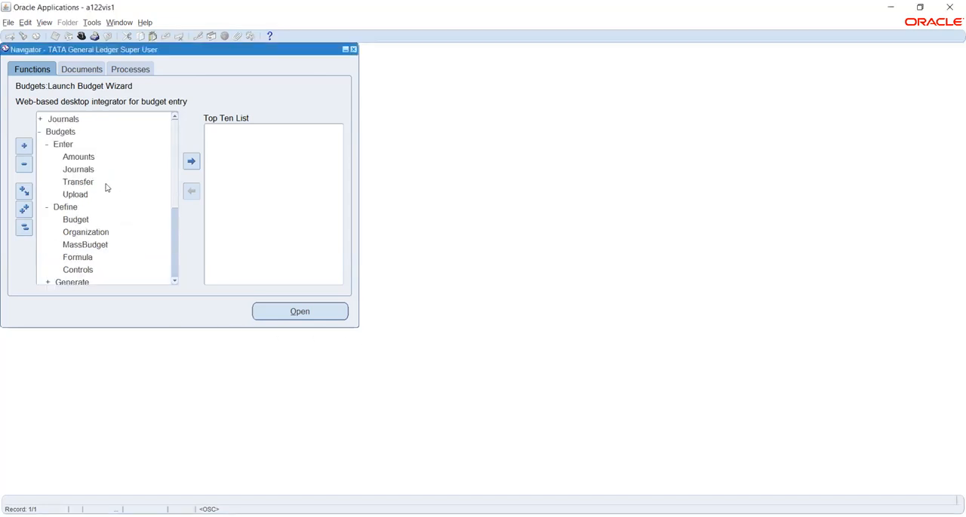
click(75, 156)
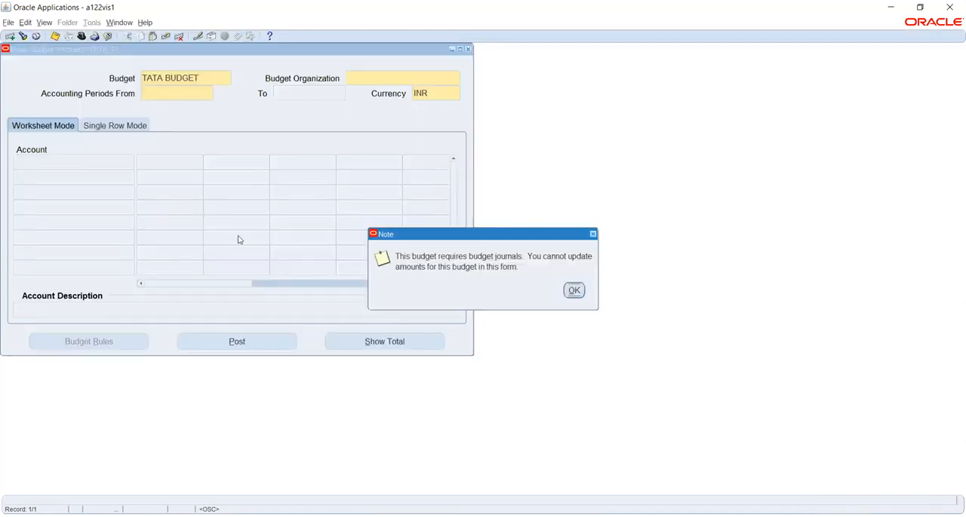
click(574, 291)
click(369, 77)
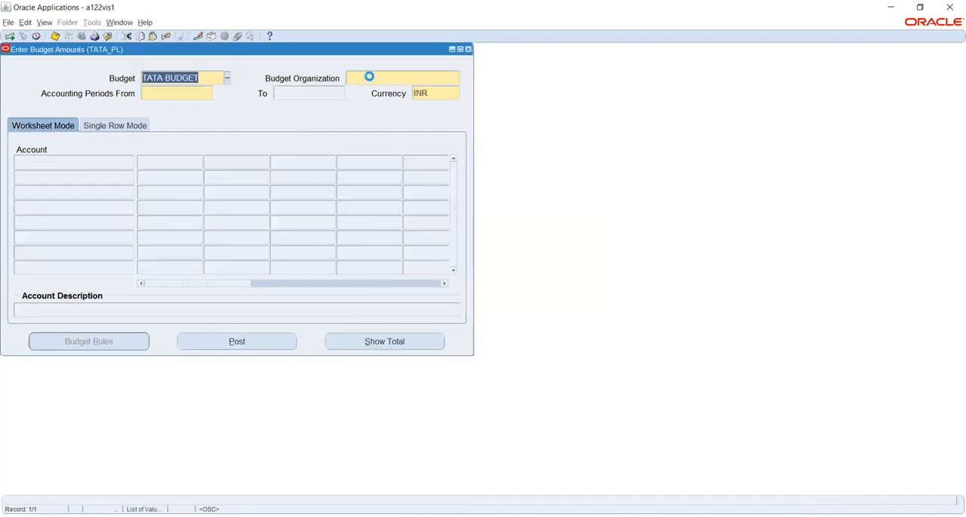
click(456, 80)
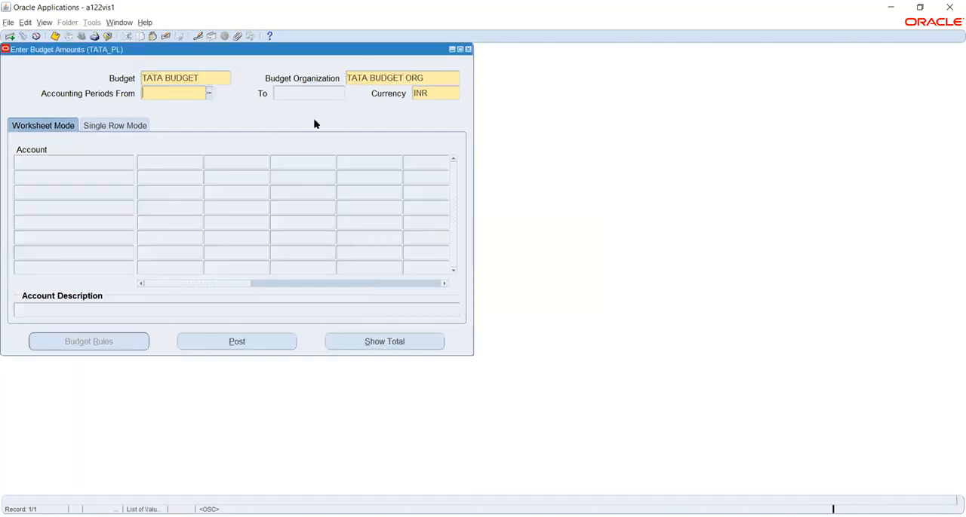
click(209, 96)
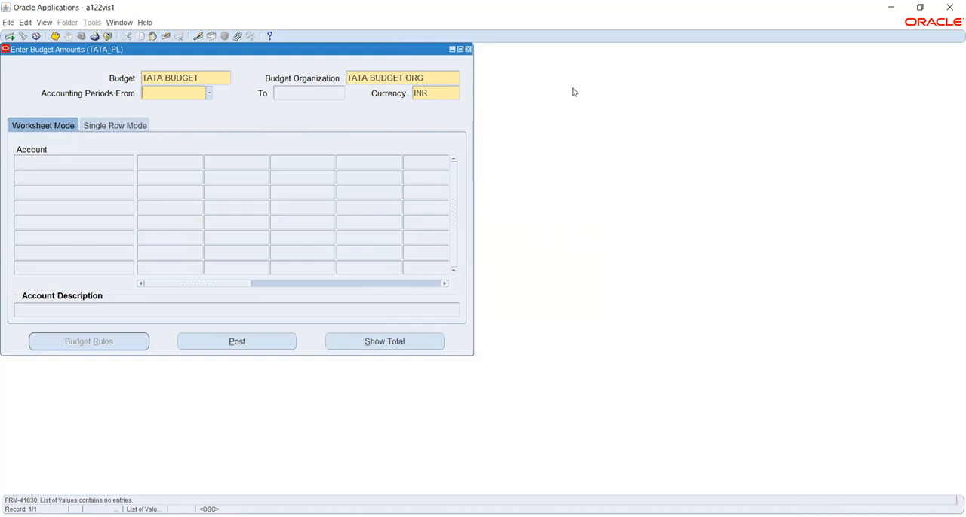
- Switch to the Budget Wizard in the browser, check the available layouts and look up the budget
key(alt+Tab)
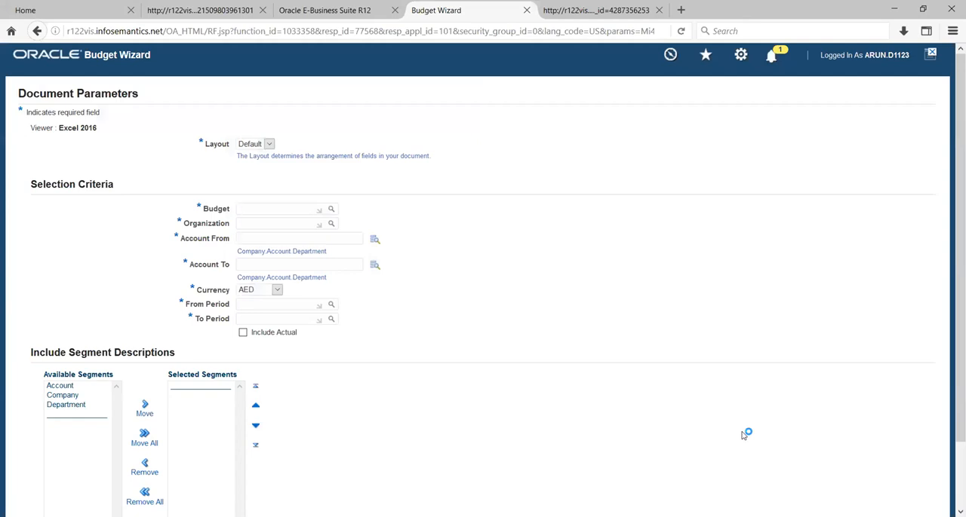
click(269, 145)
click(365, 200)
click(332, 209)
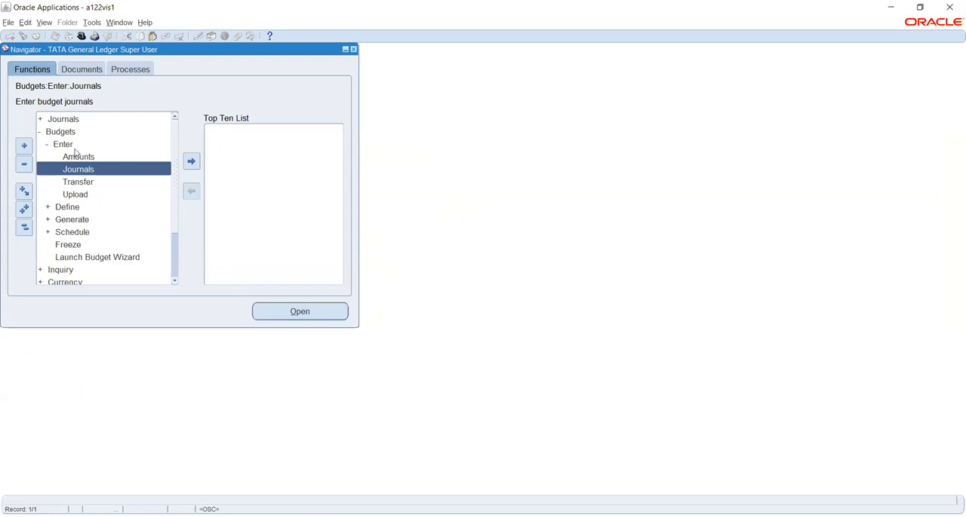
- Open budget journals for TATA BUDGET with organization TATA BUDGET ORG, try to choose a starting period, and switch to Journal Mode
click(77, 157)
click(79, 171)
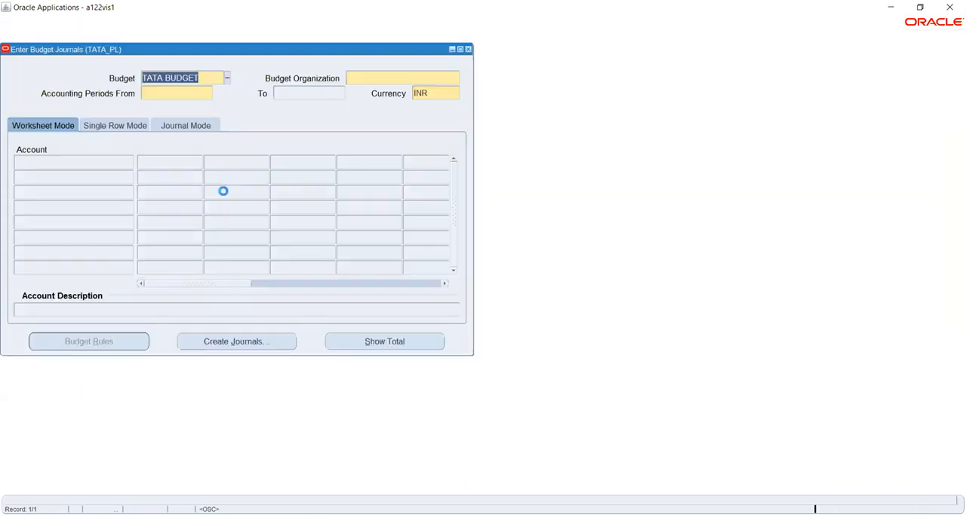
click(369, 74)
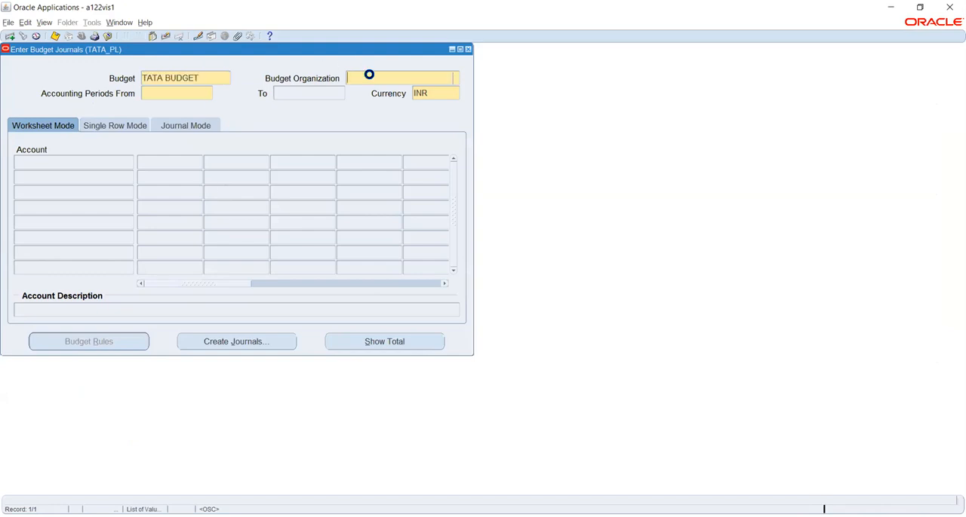
click(455, 78)
click(209, 94)
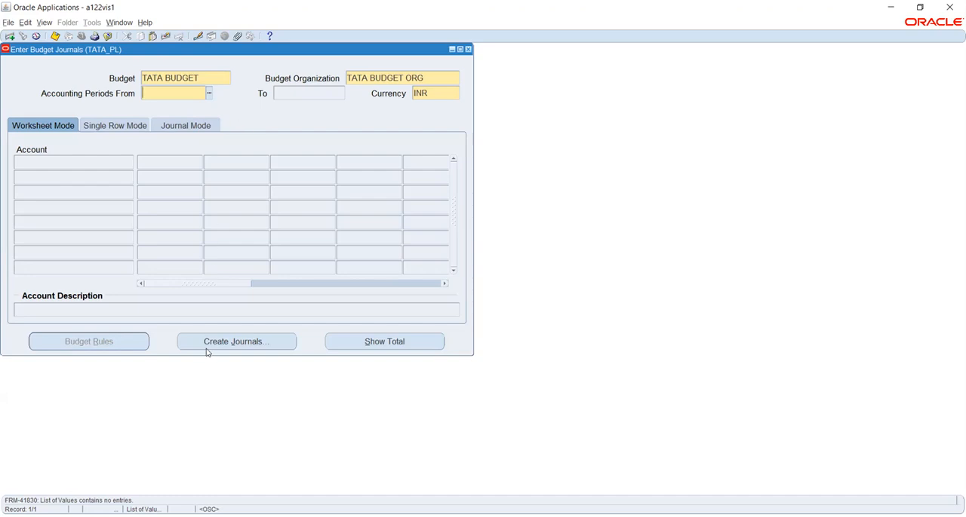
click(169, 126)
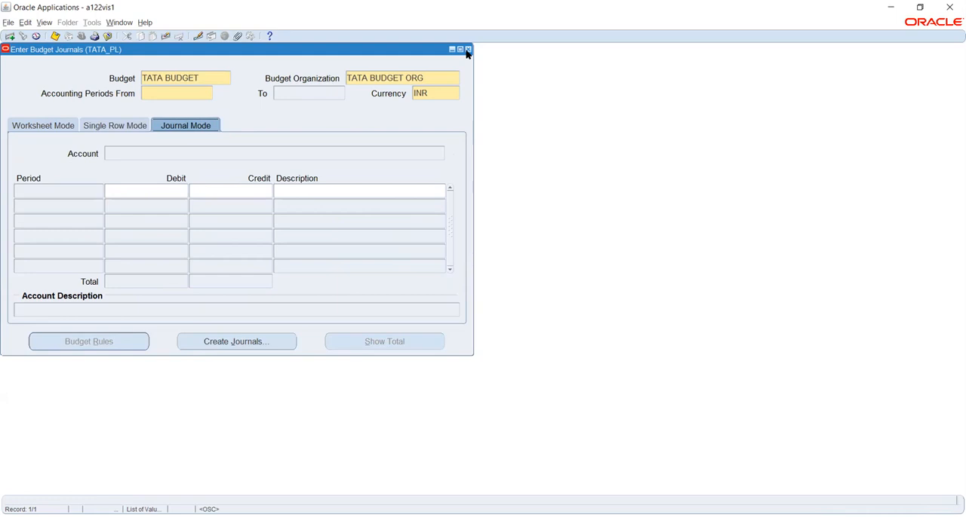
- Find all submitted concurrent requests and try to view the output of the Open Budget Year request
click(44, 23)
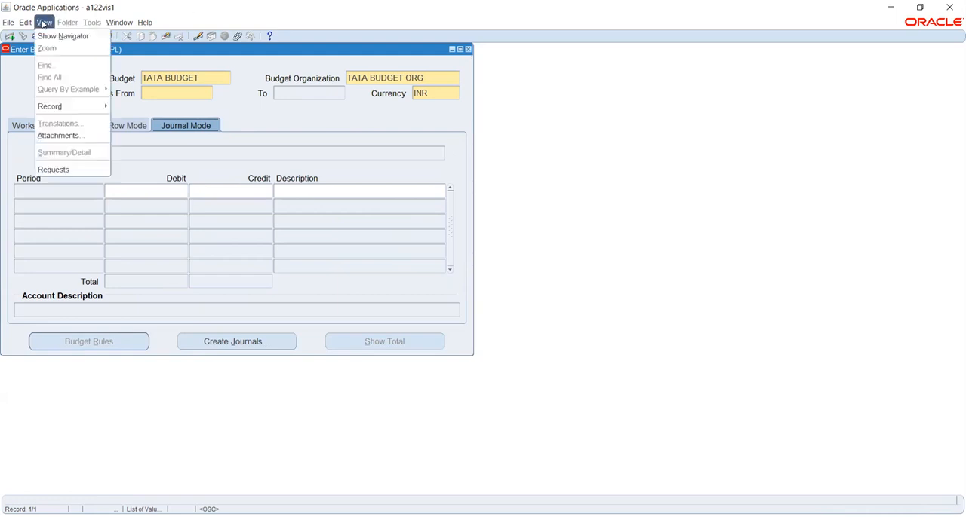
click(68, 169)
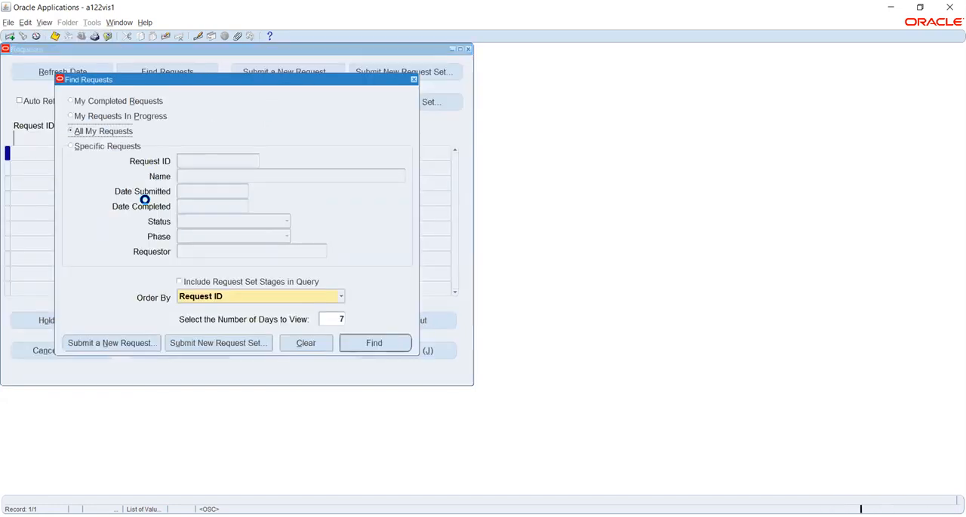
click(394, 342)
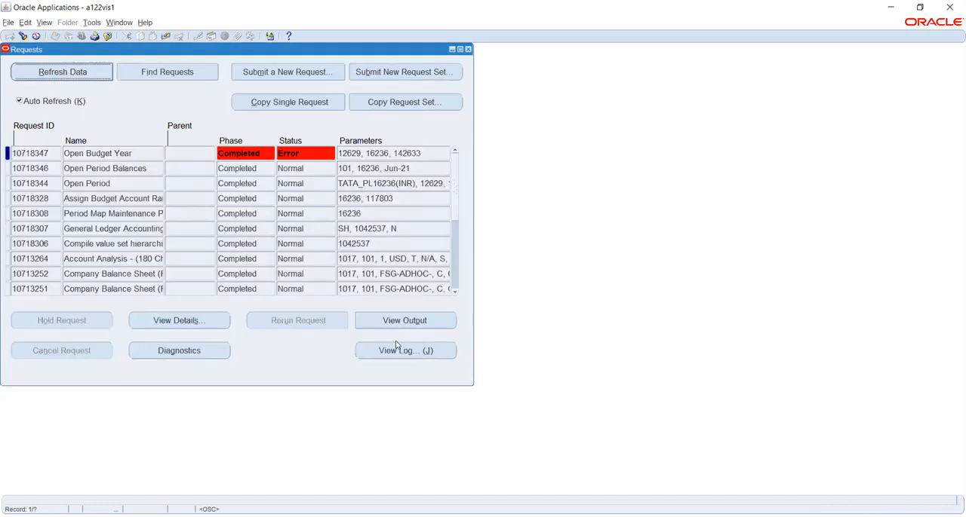
click(143, 152)
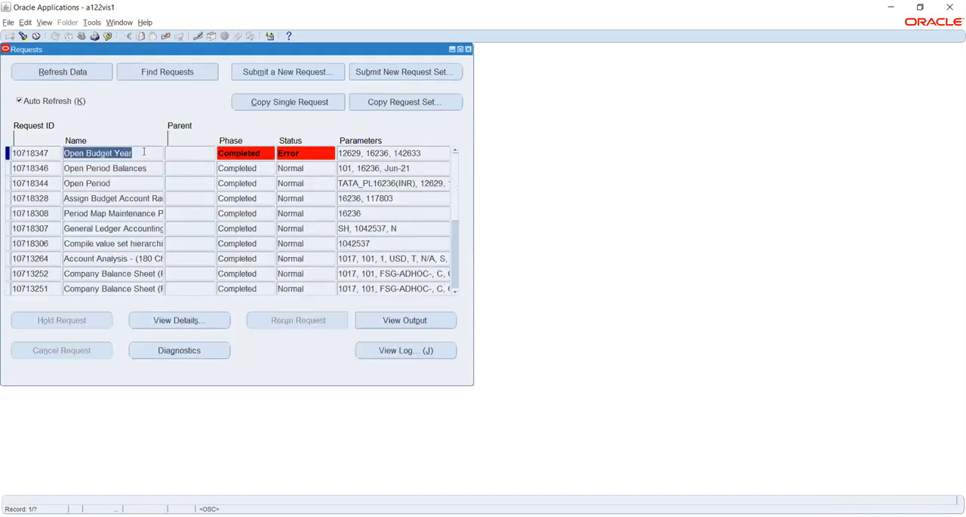
click(400, 319)
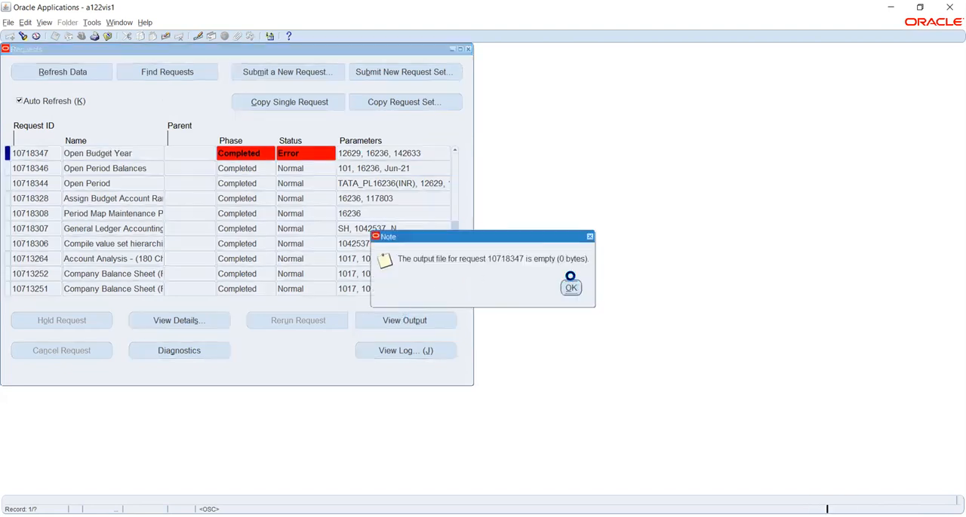
- Open the log of the Open Budget Year request and examine its error messages, highlighting the function warning line
click(571, 288)
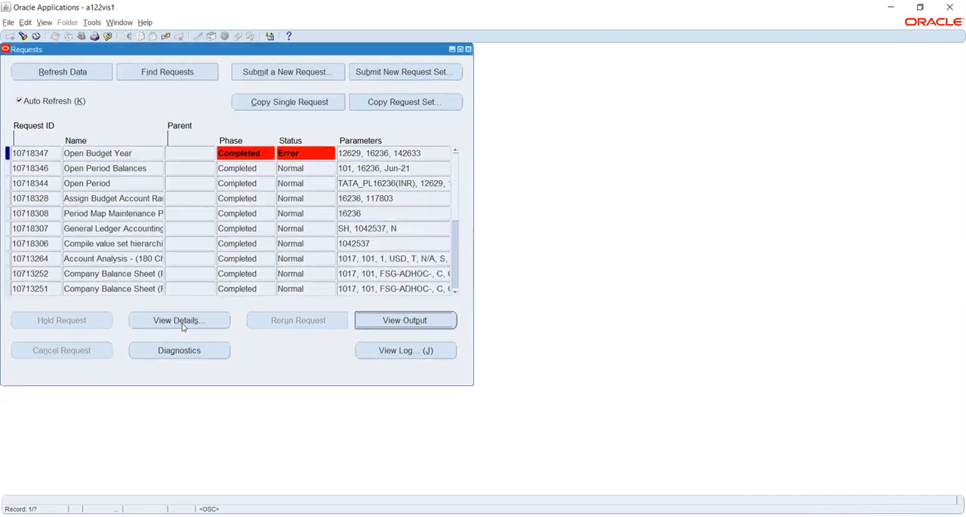
click(377, 351)
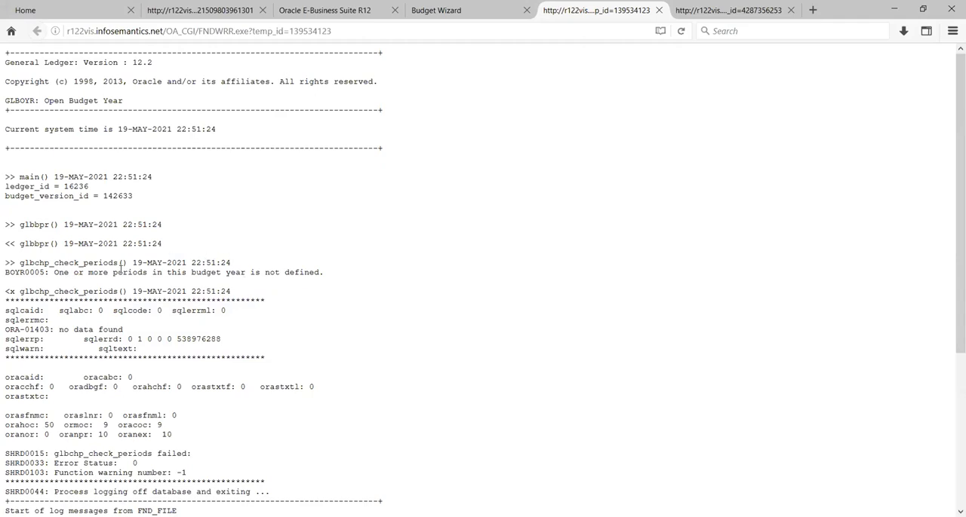
scroll(126, 289, down, 1)
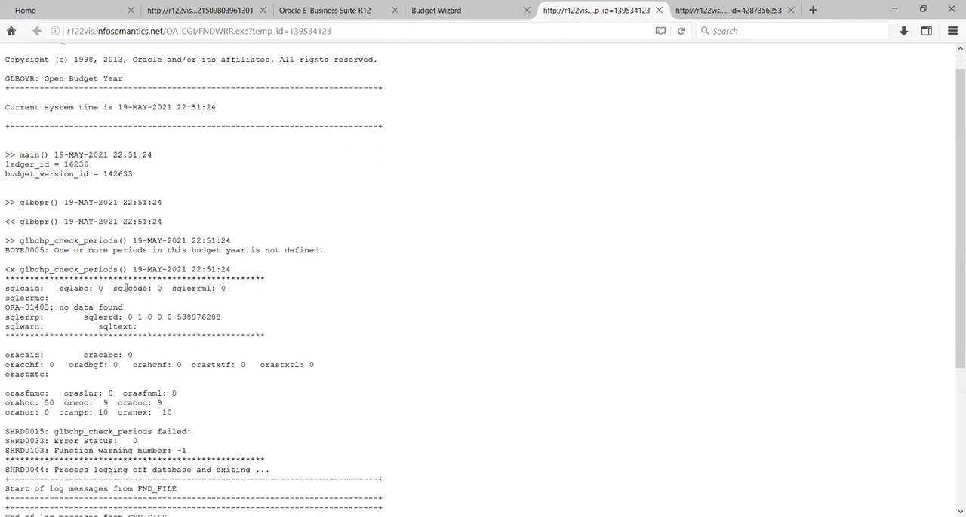
scroll(126, 288, down, 5)
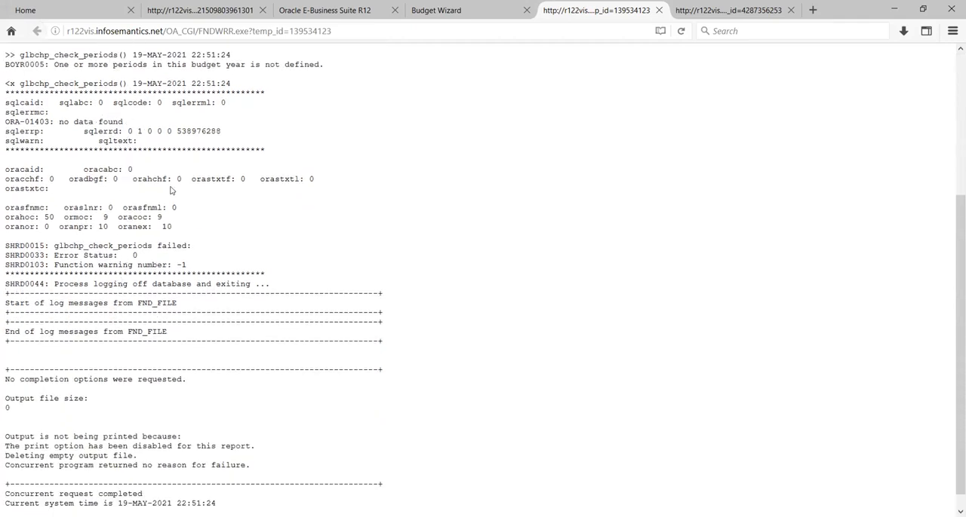
scroll(170, 190, down, 1)
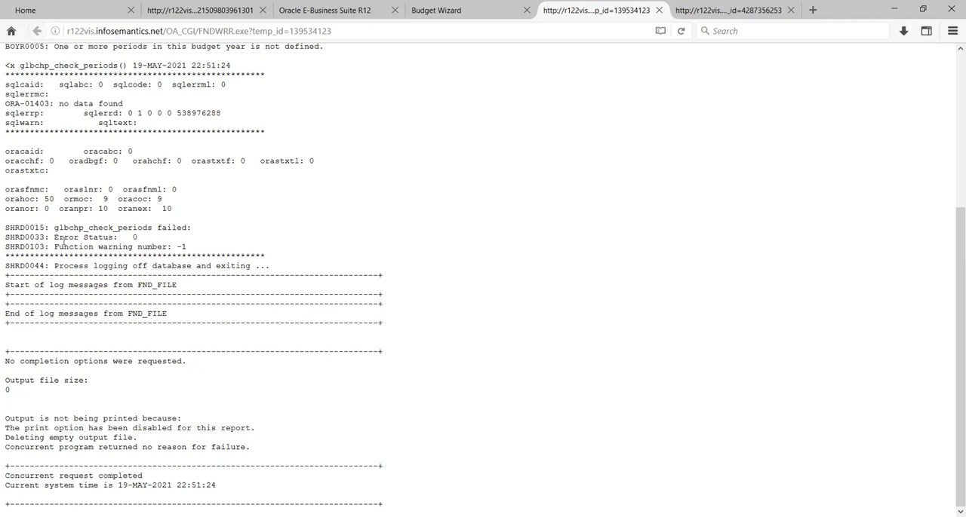
drag(53, 247, 229, 250)
click(259, 253)
- Return to the TATA BUDGET journals form in Oracle Applications, try to choose a starting accounting period, and switch to Worksheet Mode
key(alt+Tab)
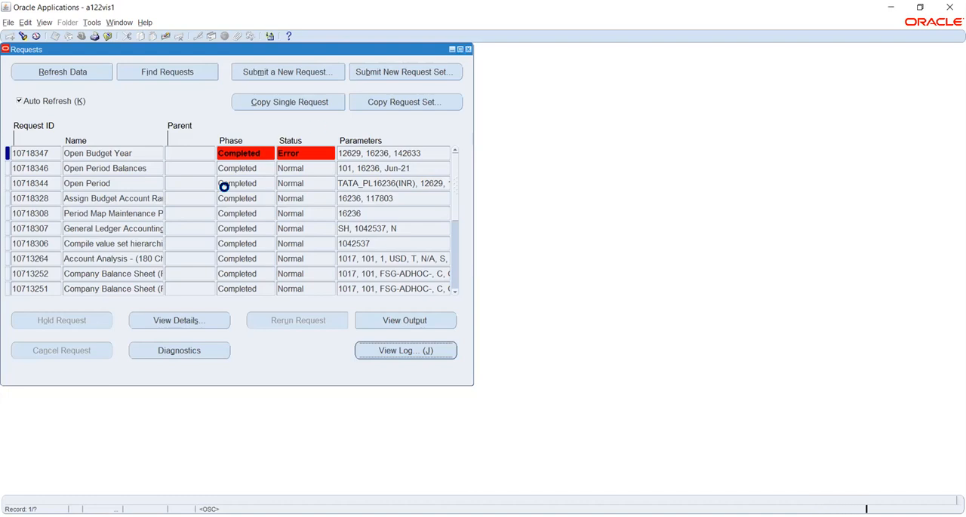
click(208, 94)
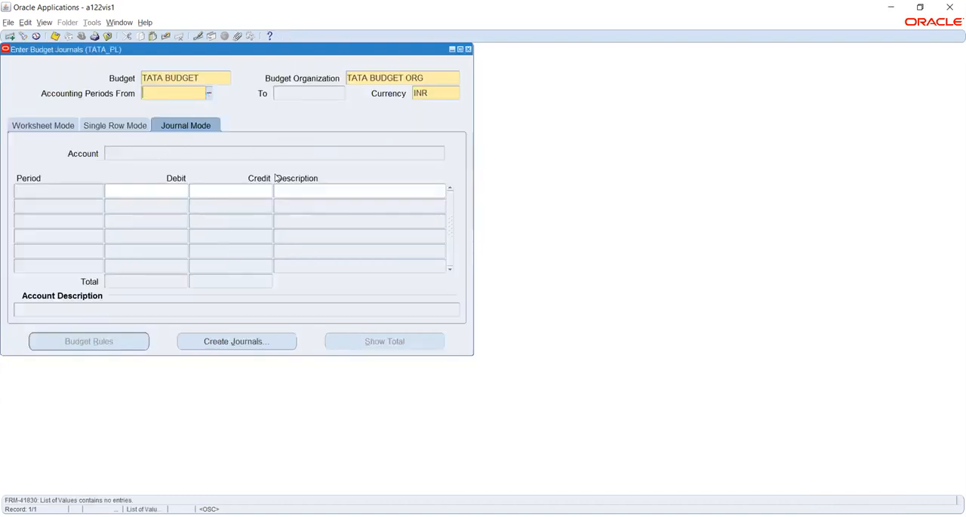
click(66, 123)
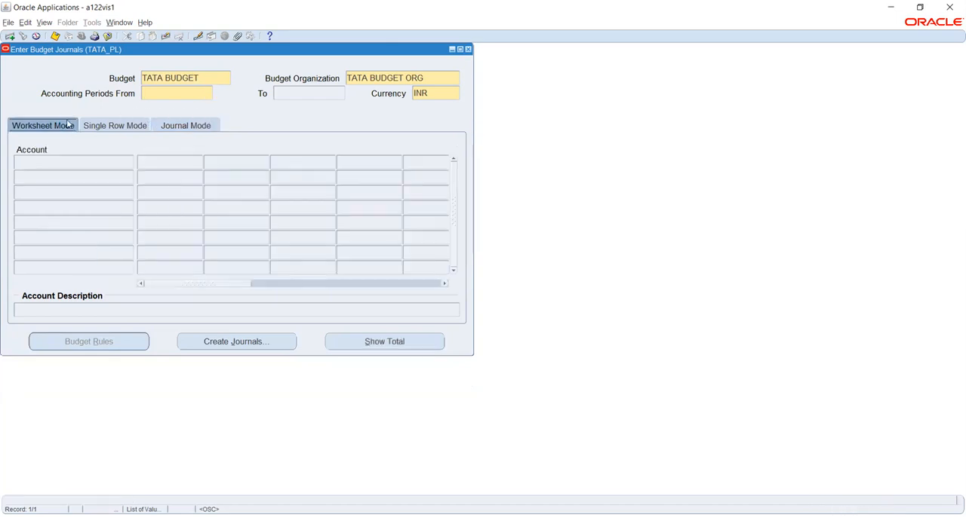